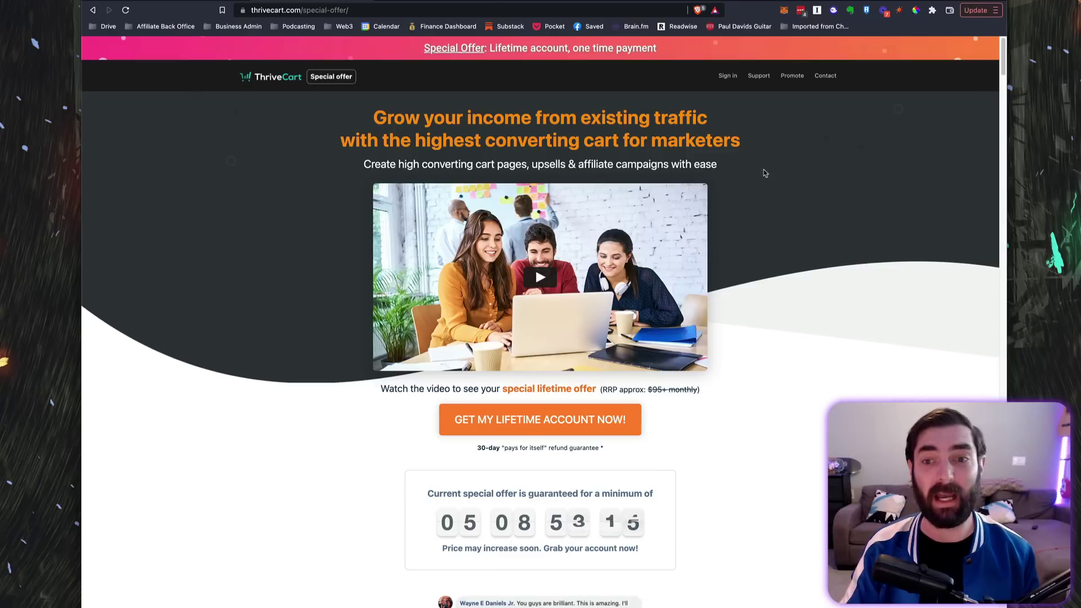
Step: Search the current page for mentions of Learn, then close the page search
key("super+f")
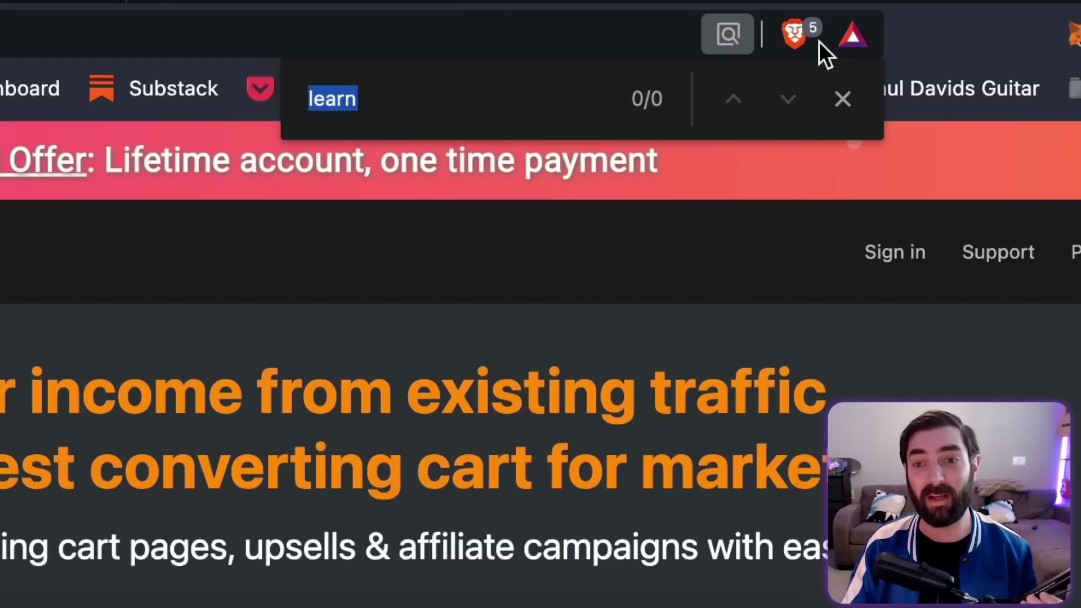
left_click(841, 101)
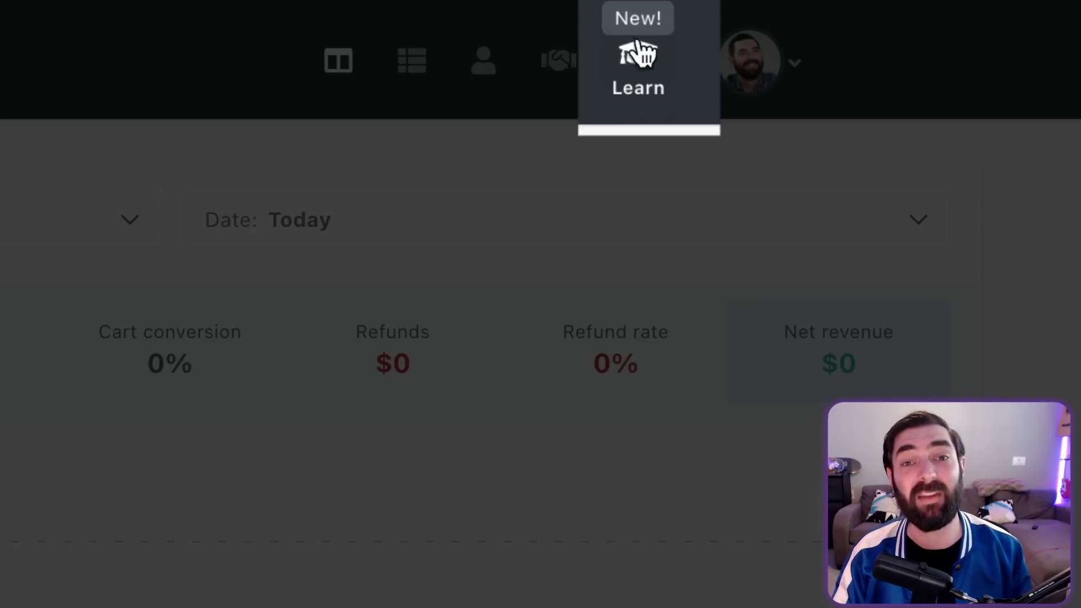
left_click(625, 79)
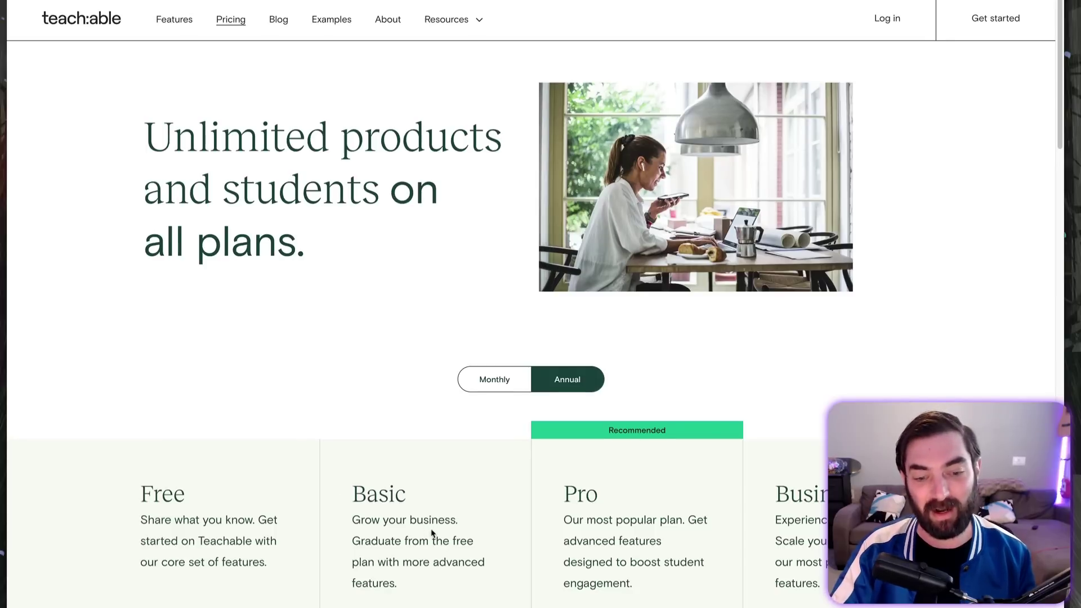
Step: Scroll down the Teachable pricing page to review the plans
scroll(428, 530, "down", 5)
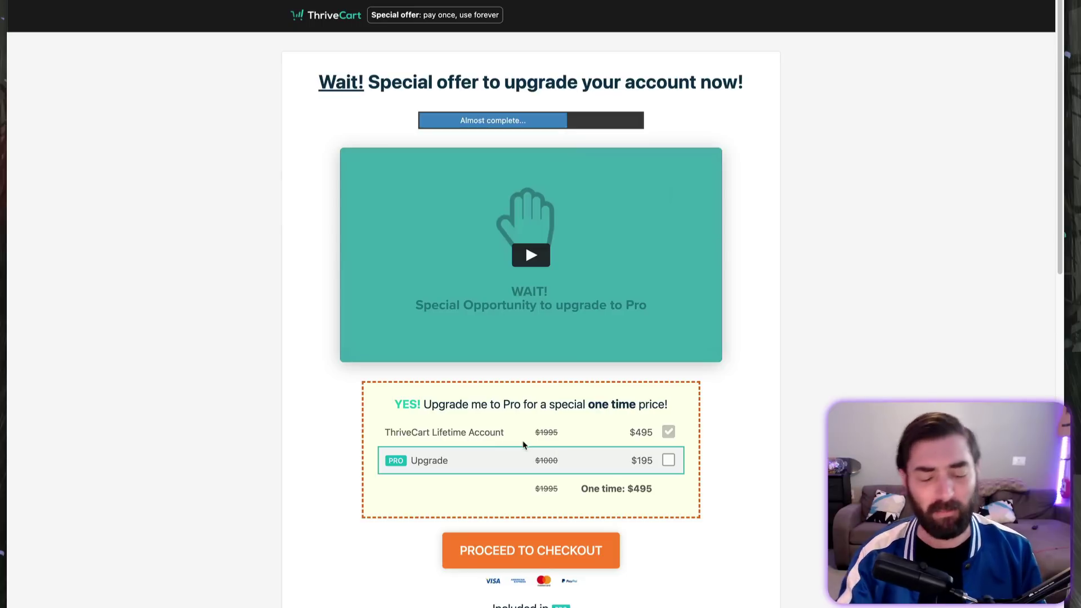
Step: Add the $195 Pro upgrade to the lifetime offer, confirming the one-time total reaches $690
left_click(668, 464)
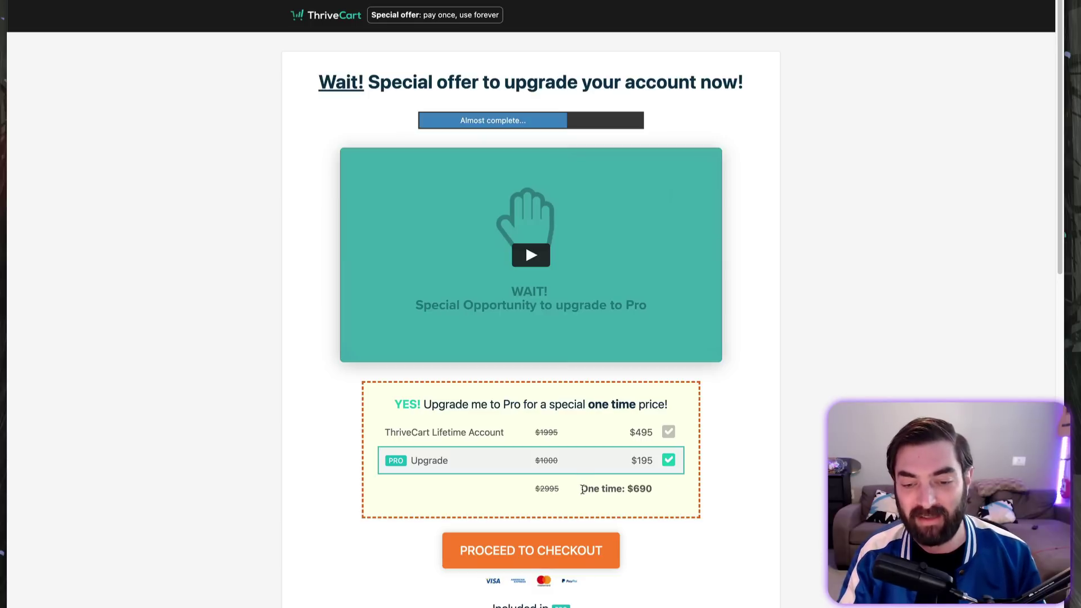
left_click_drag(583, 489, 661, 495)
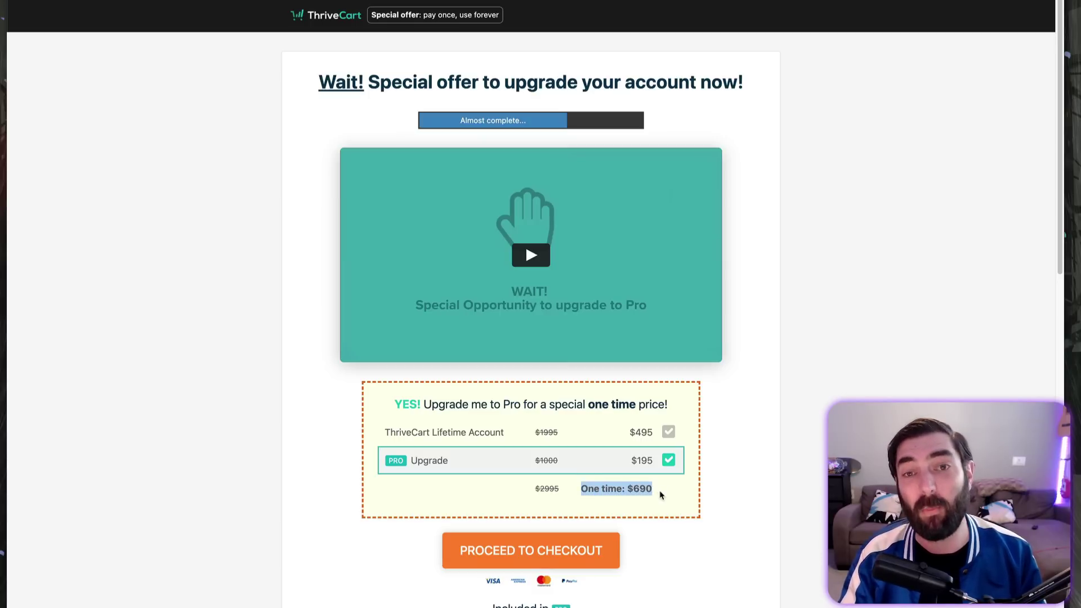
left_click(563, 491)
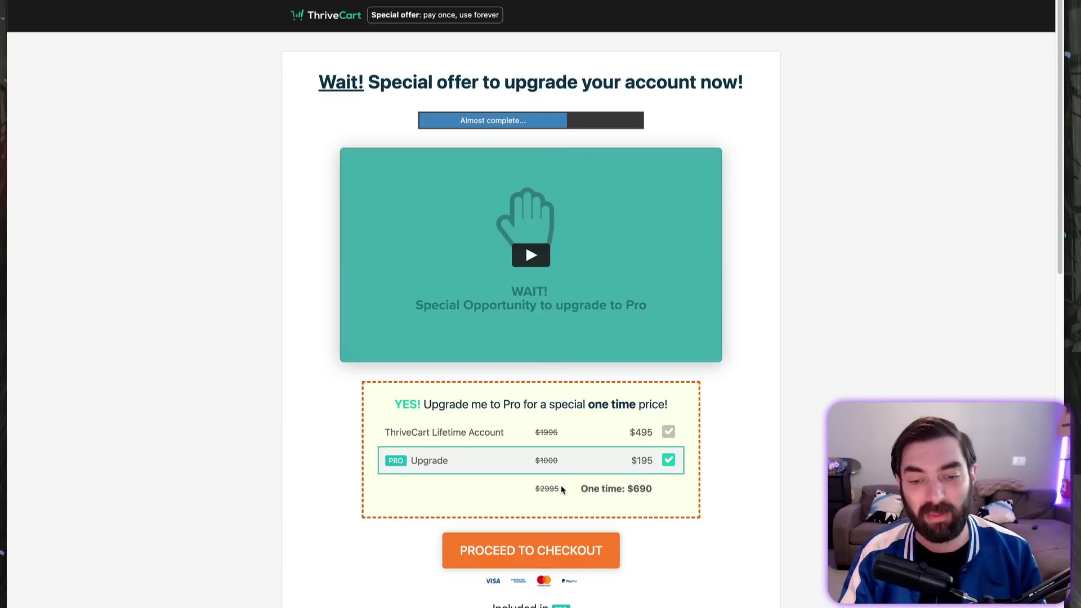
left_click(670, 461)
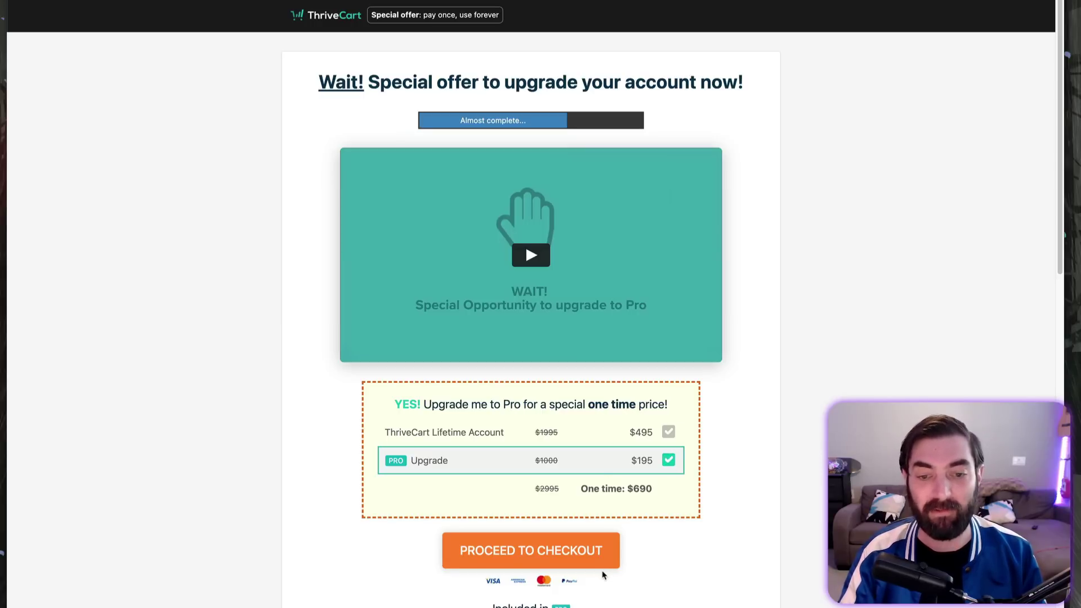
left_click(669, 460)
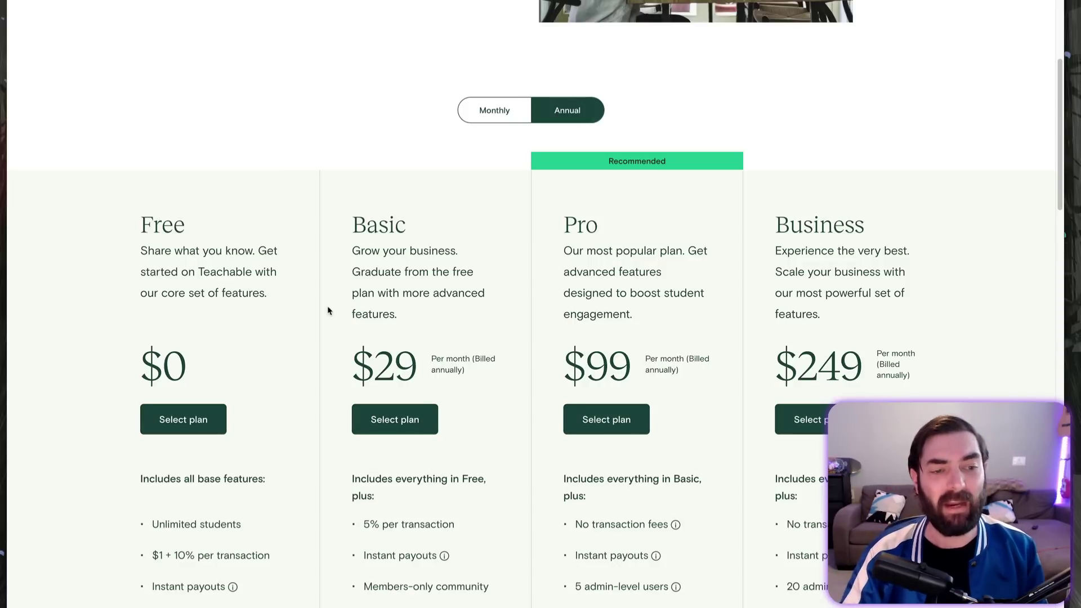
Step: Scroll to the plan feature lists and highlight the Pro plan's 'everything in Basic' line
scroll(327, 309, "down", 1)
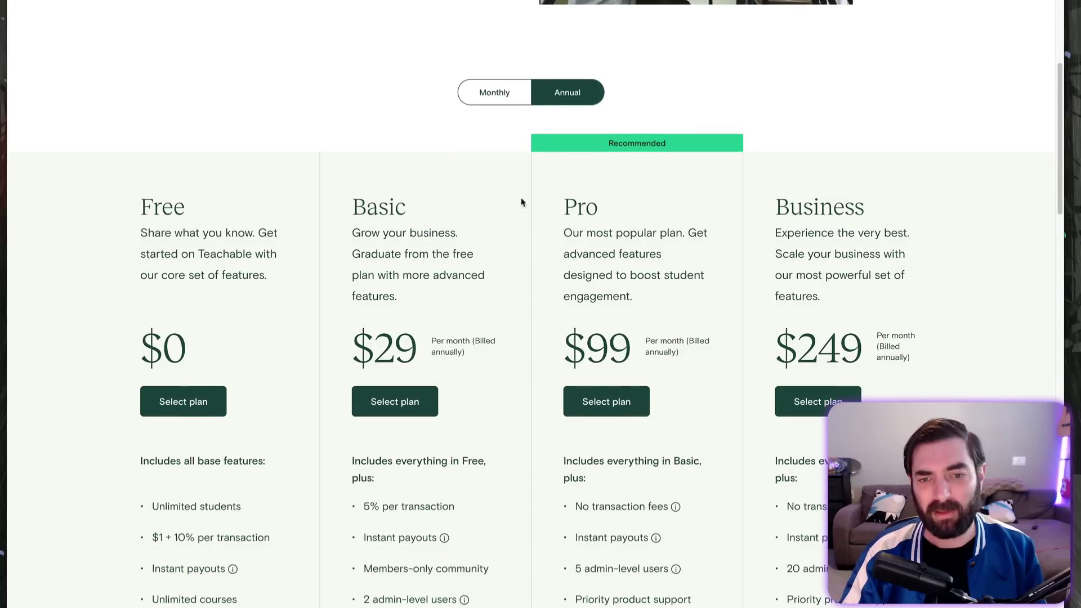
left_click_drag(562, 461, 601, 489)
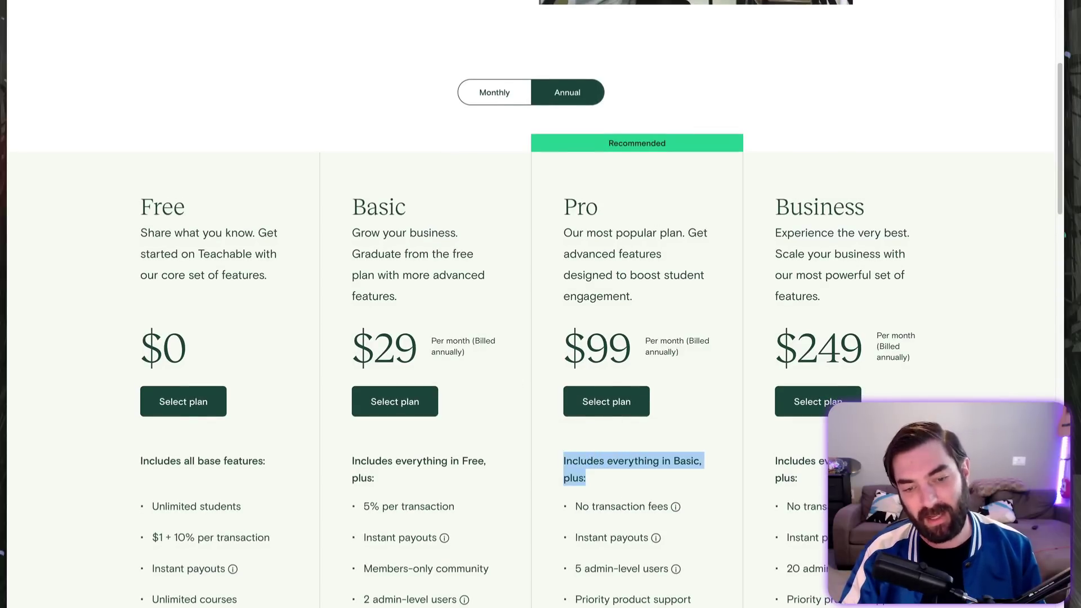
scroll(529, 304, "down", 2)
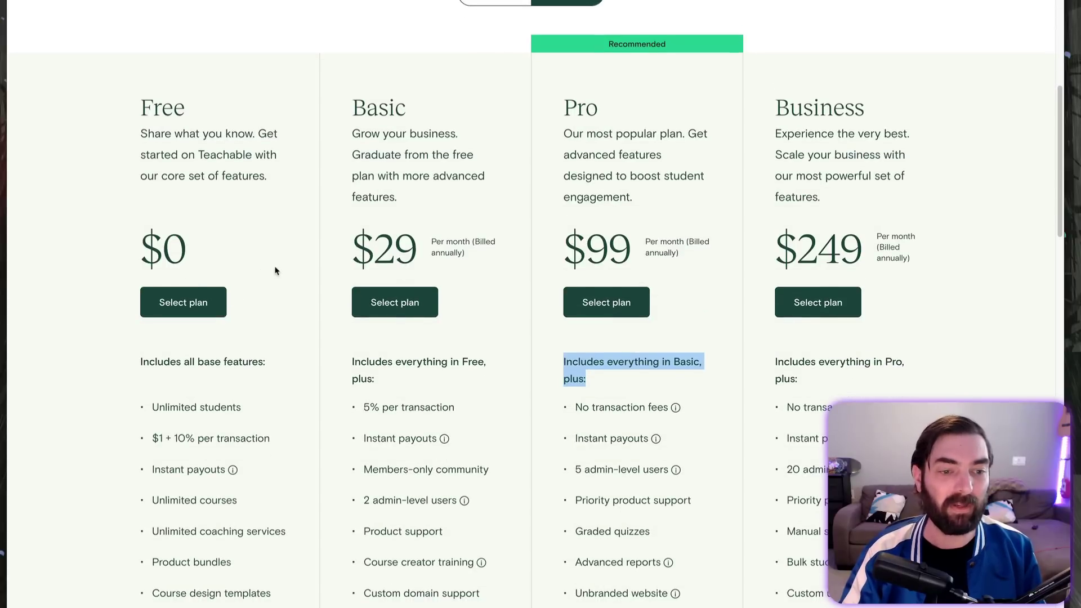
left_click(285, 279)
Step: Highlight the Free plan's $1 transaction fee and Unlimited students lines
scroll(285, 279, "down", 1)
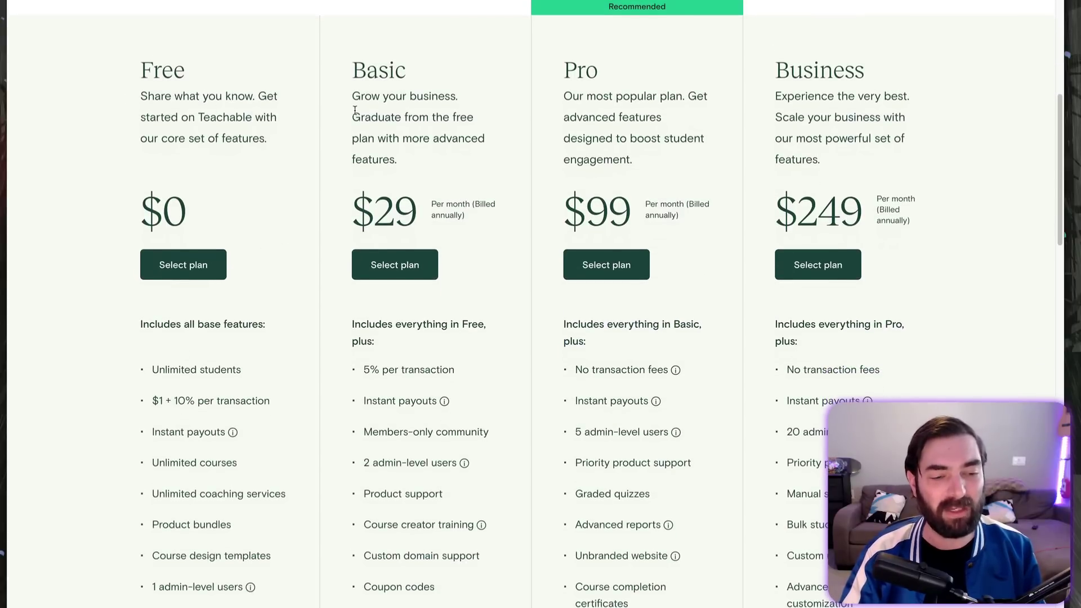
scroll(225, 451, "down", 1)
triple_click(172, 389)
left_click(171, 390)
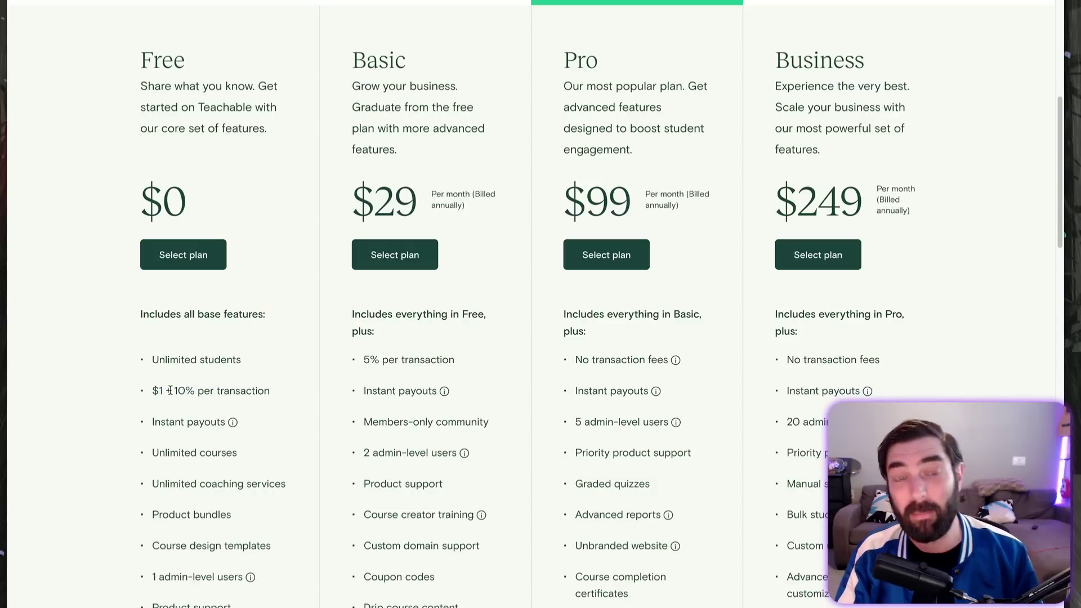
left_click_drag(151, 393, 274, 397)
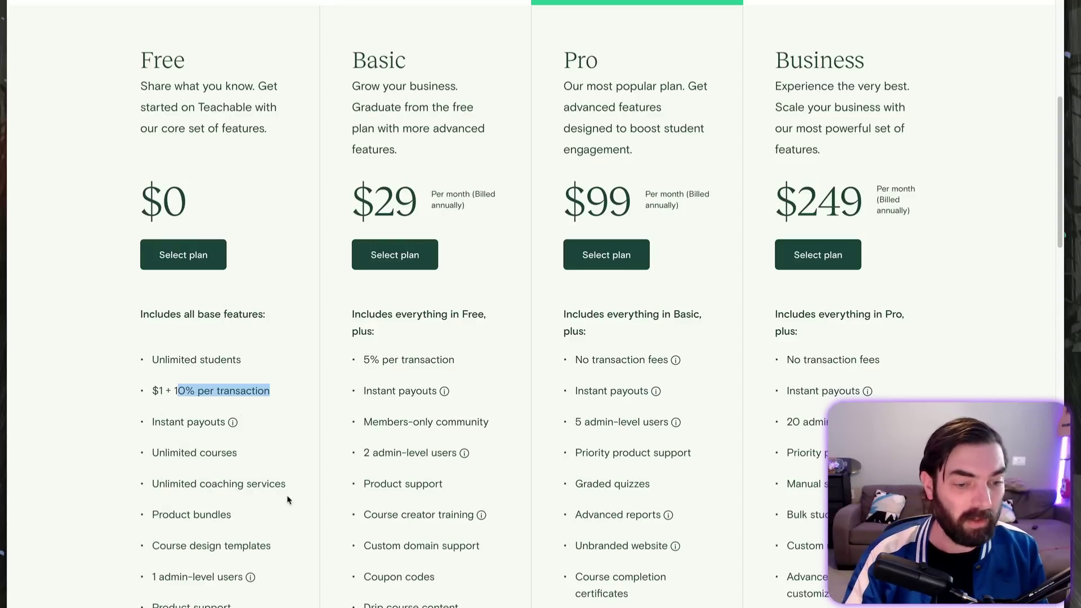
scroll(159, 314, "down", 1)
left_click(158, 313)
left_click_drag(152, 314, 273, 320)
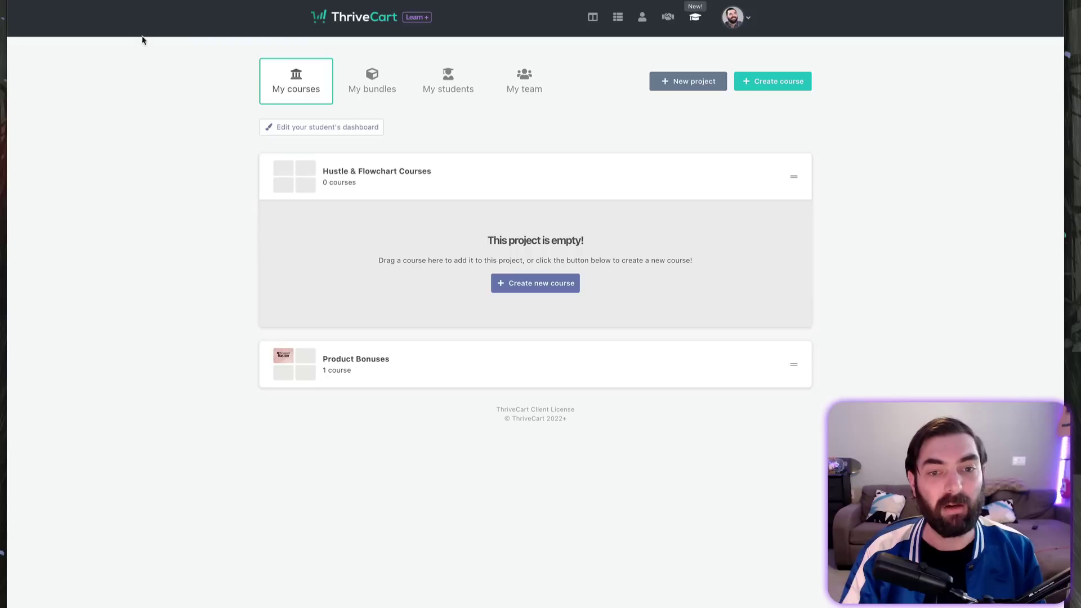
Step: Show the My students list, then highlight Teachable Free plan's $1 + 10% transaction fee
left_click(461, 80)
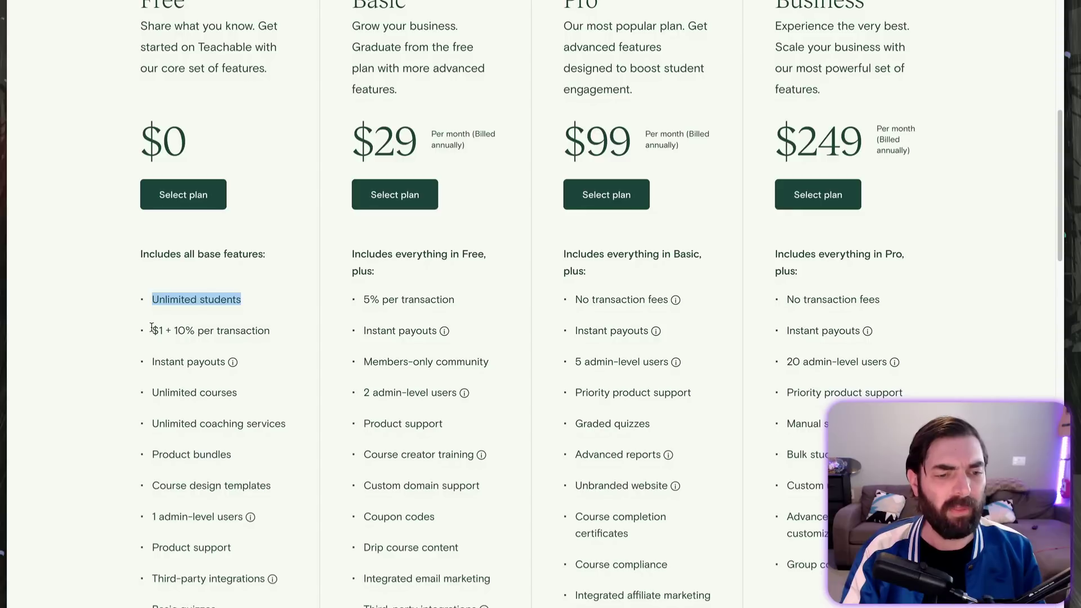
left_click_drag(151, 331, 276, 335)
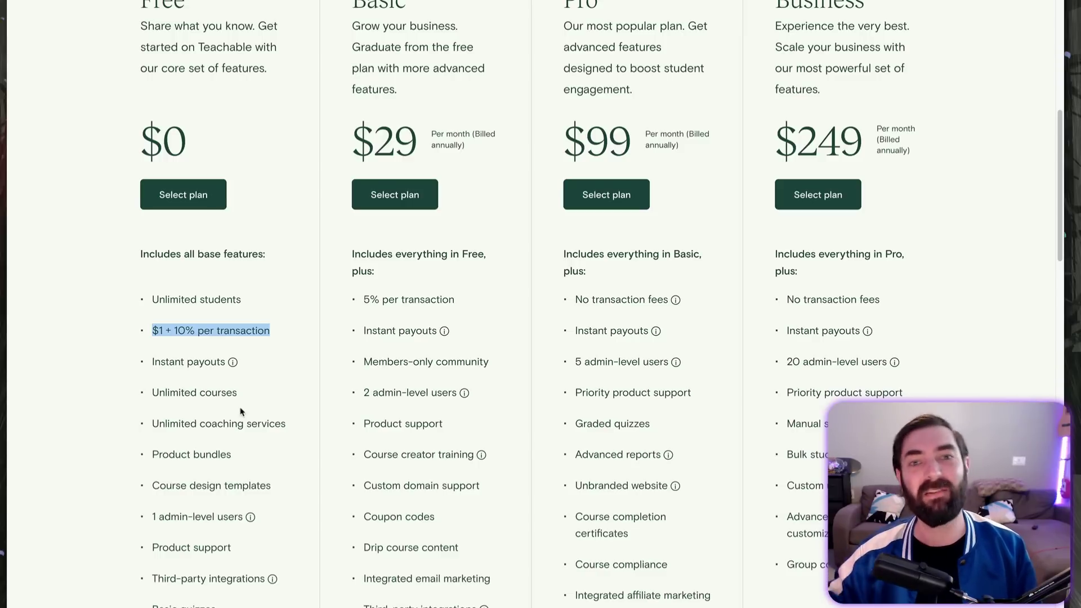
left_click(155, 331)
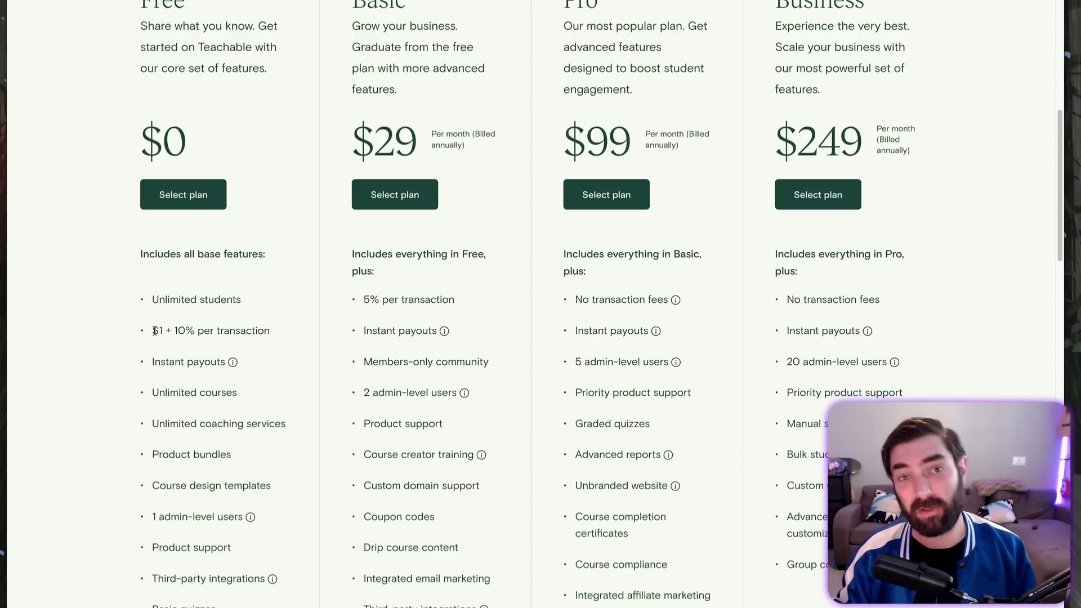
left_click_drag(154, 331, 266, 330)
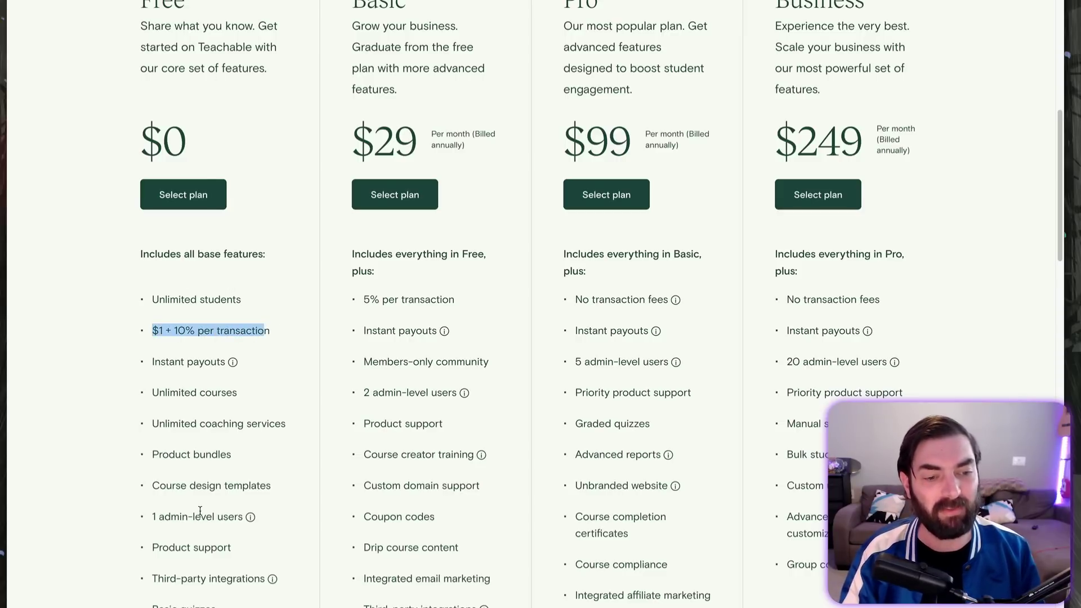
left_click_drag(148, 364, 224, 371)
left_click(244, 373)
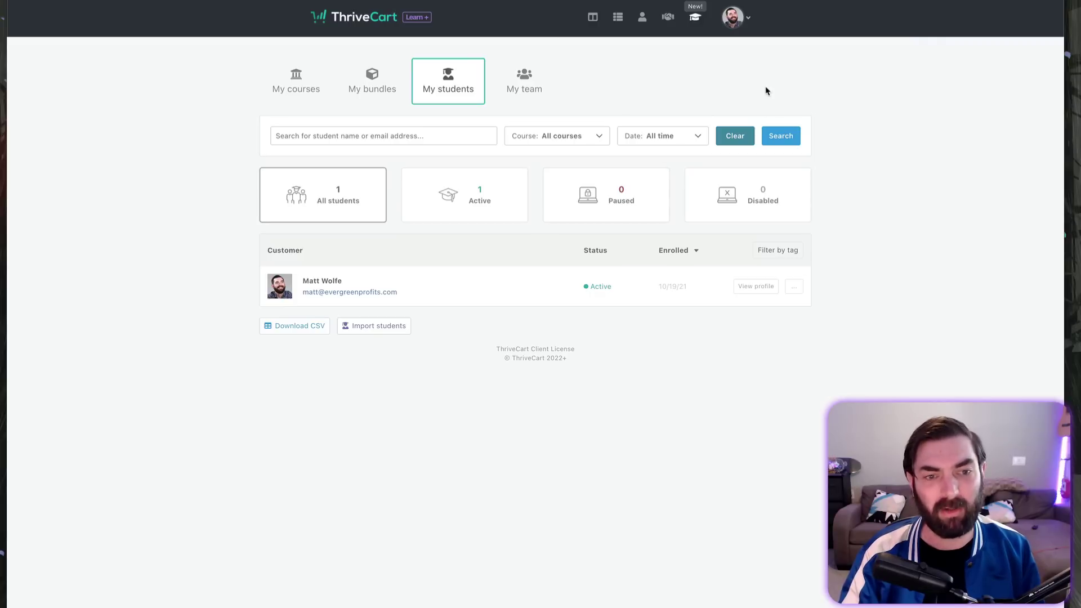
Step: Return to My courses and open the Create a new course form, then cancel it
left_click(304, 90)
left_click(559, 283)
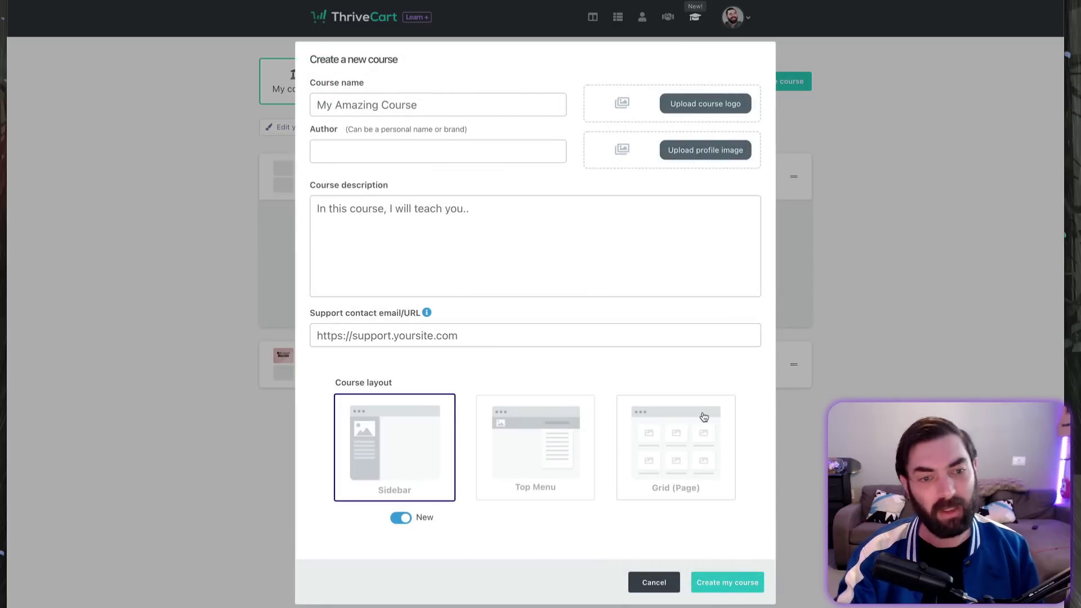
left_click(654, 582)
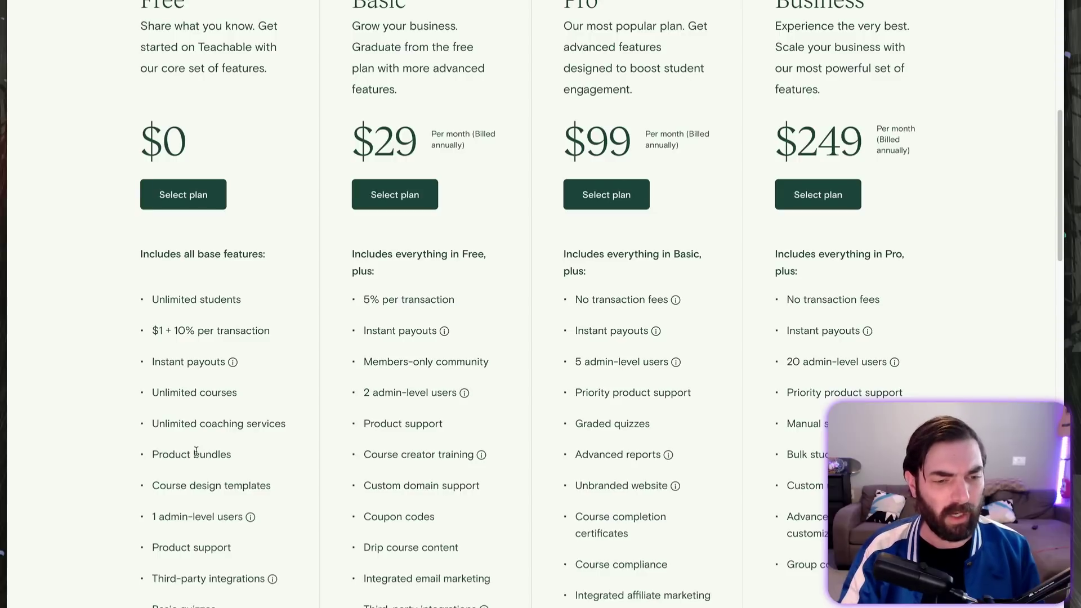
Step: Highlight the Free plan's Unlimited coaching services and Product bundles lines
left_click_drag(152, 424, 288, 427)
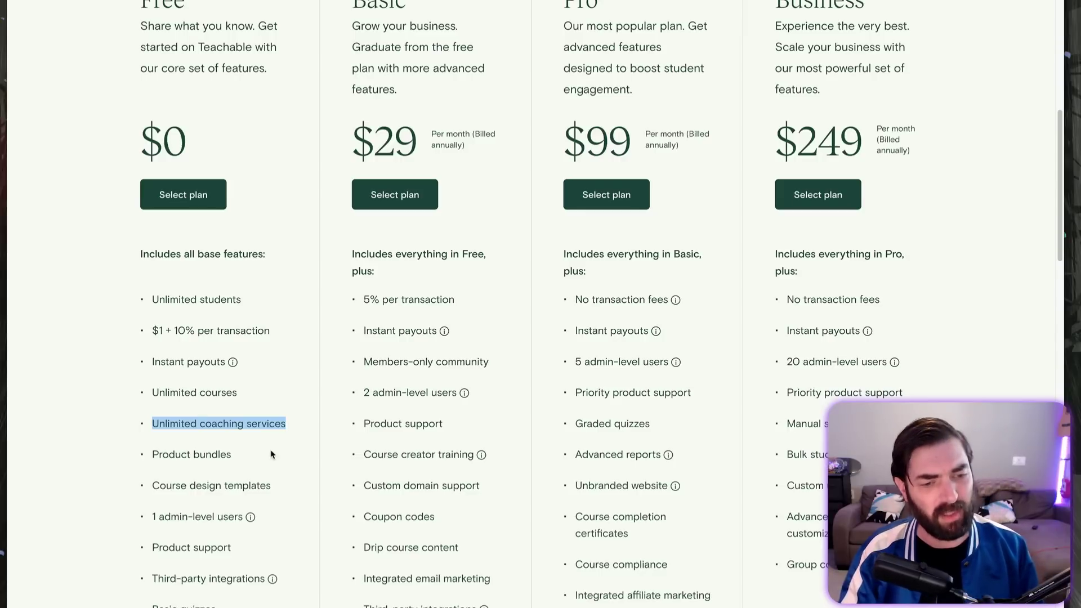
left_click(218, 458)
left_click_drag(217, 458, 157, 456)
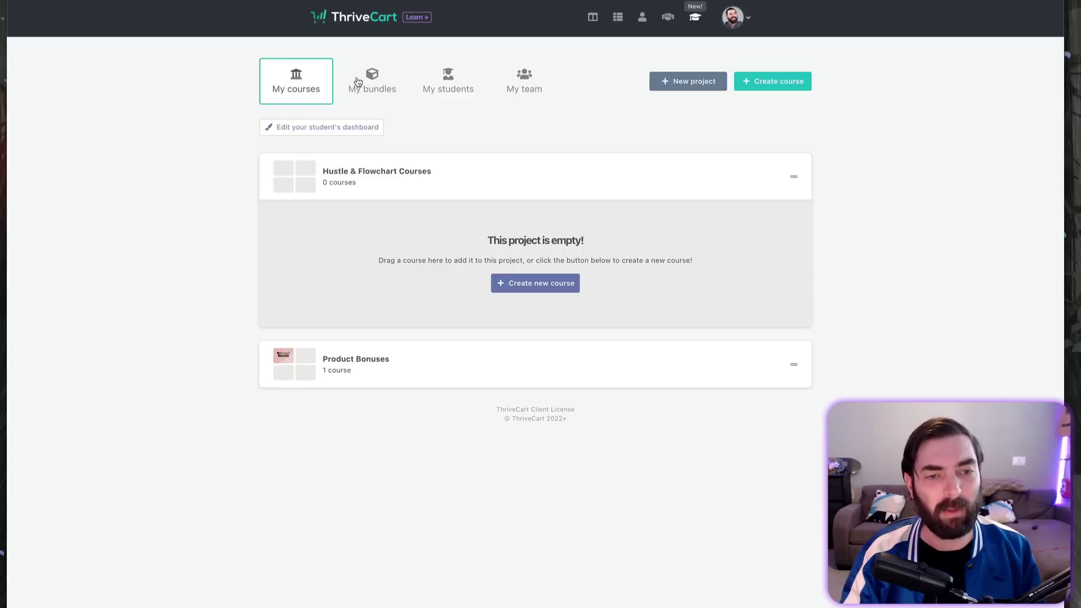
Step: Look at My bundles, starting and cancelling a new bundle, then return to My courses
left_click_drag(367, 82, 381, 296)
left_click(376, 89)
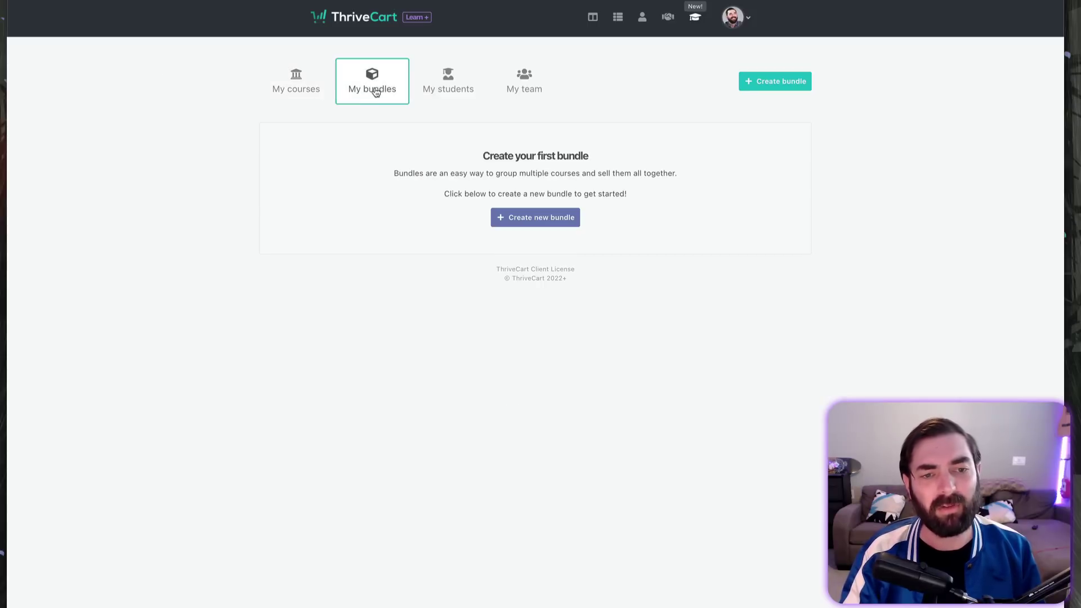
left_click(580, 217)
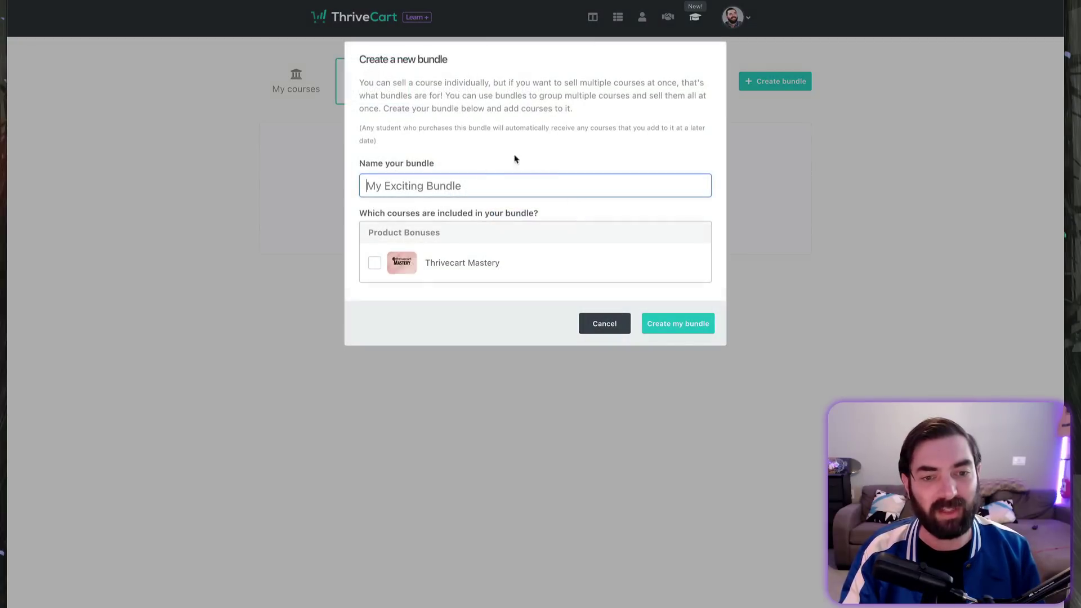
left_click(601, 322)
left_click(285, 79)
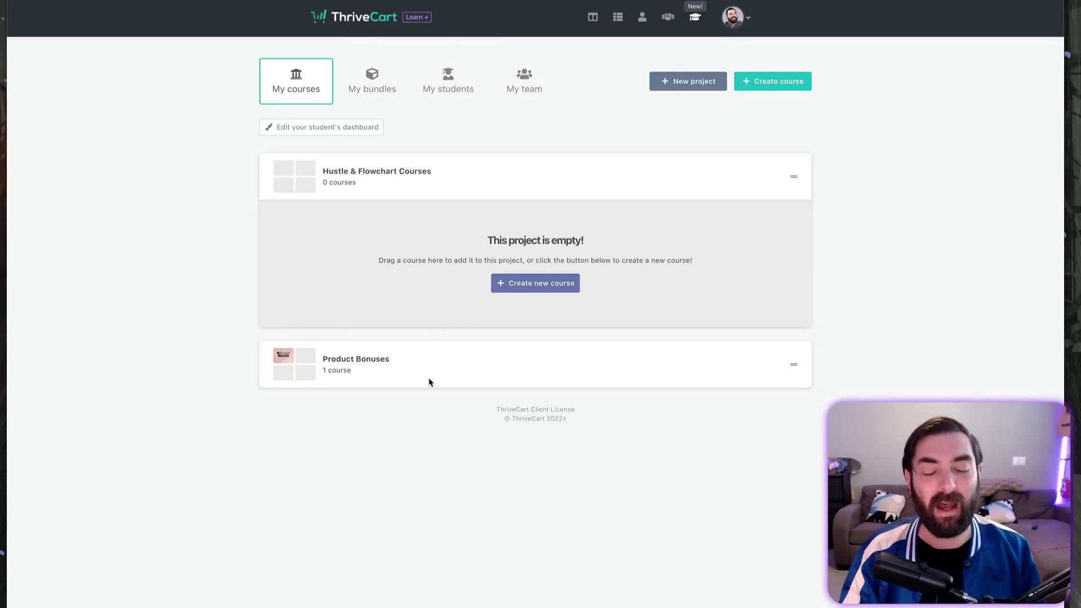
Step: Create a course named 'Test Course 1', pasting in the support contact e-mail
left_click(510, 283)
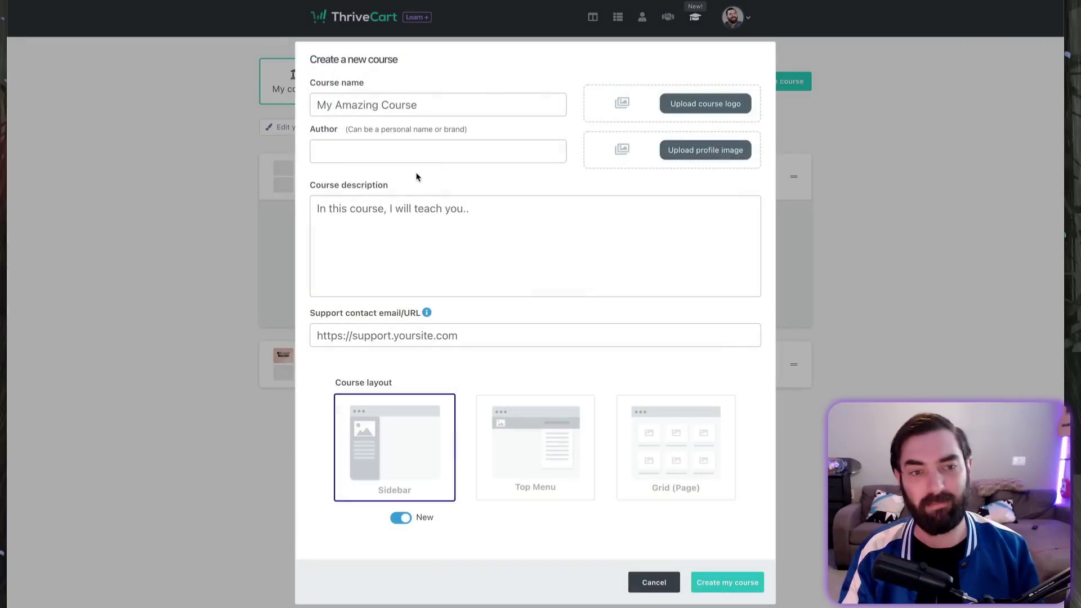
type("Test Course 1")
left_click(514, 336)
key("ctrl+v")
left_click(715, 582)
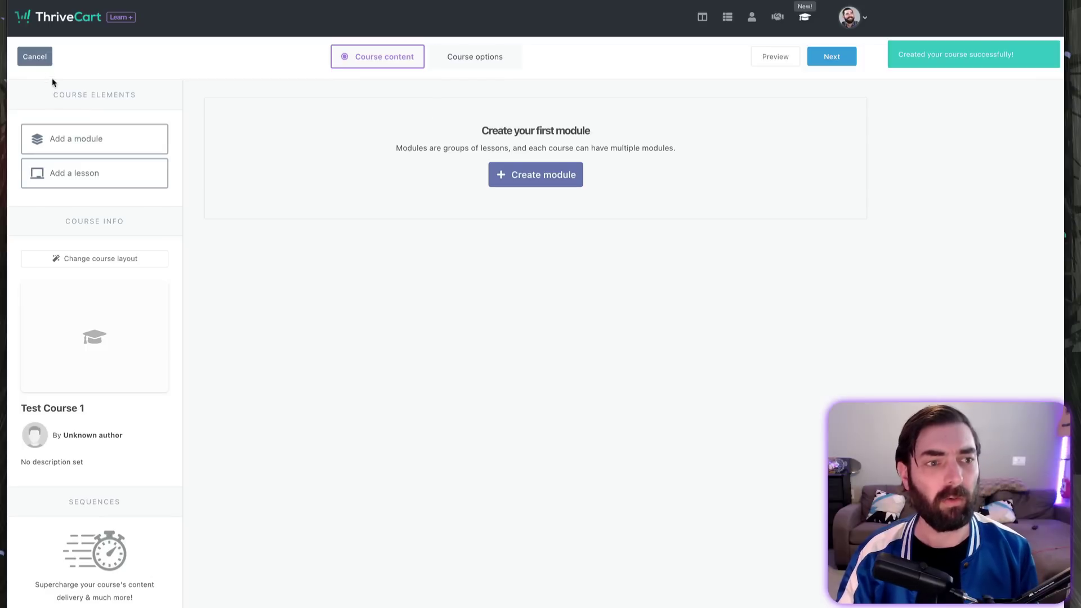
Step: Create 'My test Bundle' containing Test Course 1 and Thrivecart Mastery
left_click(35, 58)
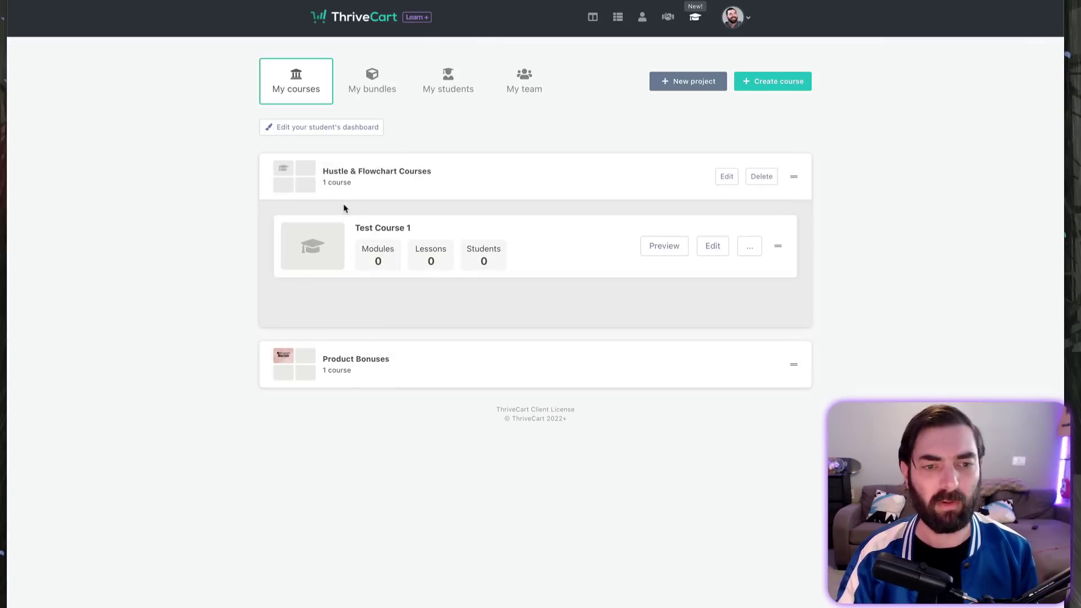
left_click(375, 90)
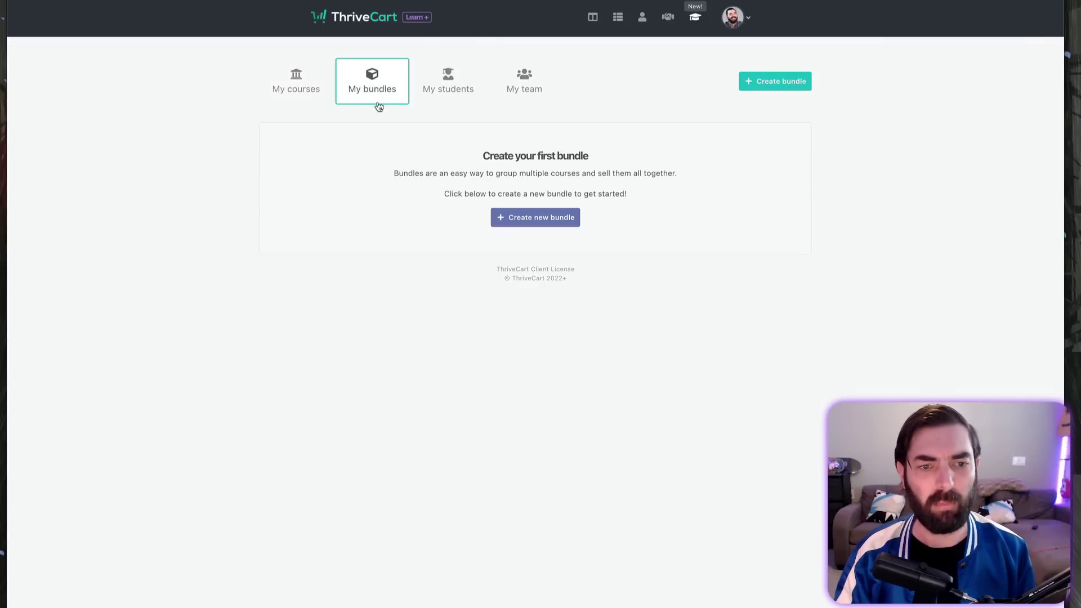
left_click(537, 218)
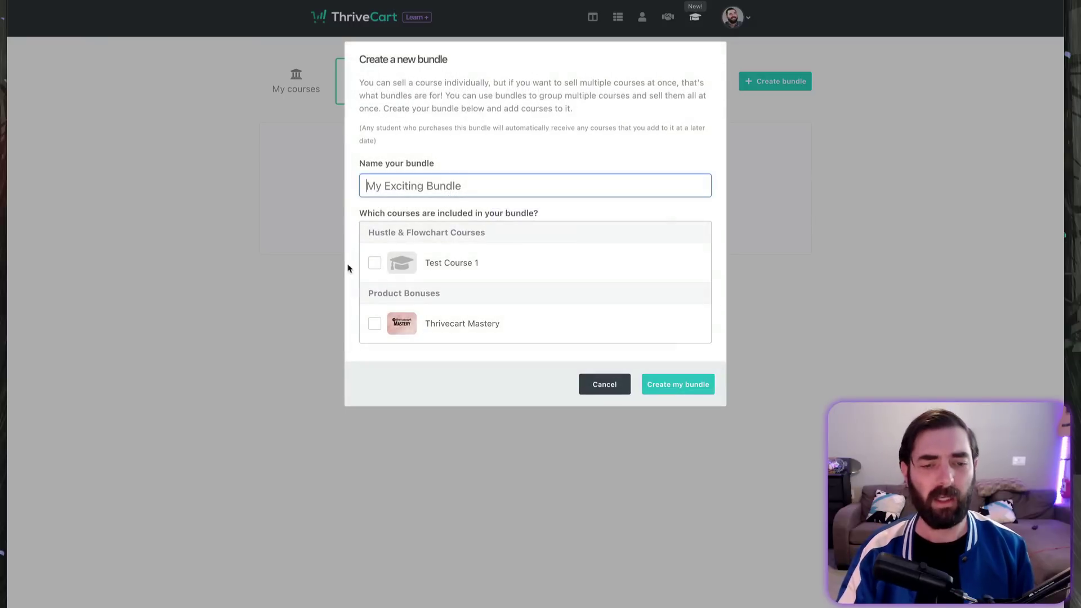
left_click(374, 263)
left_click(374, 324)
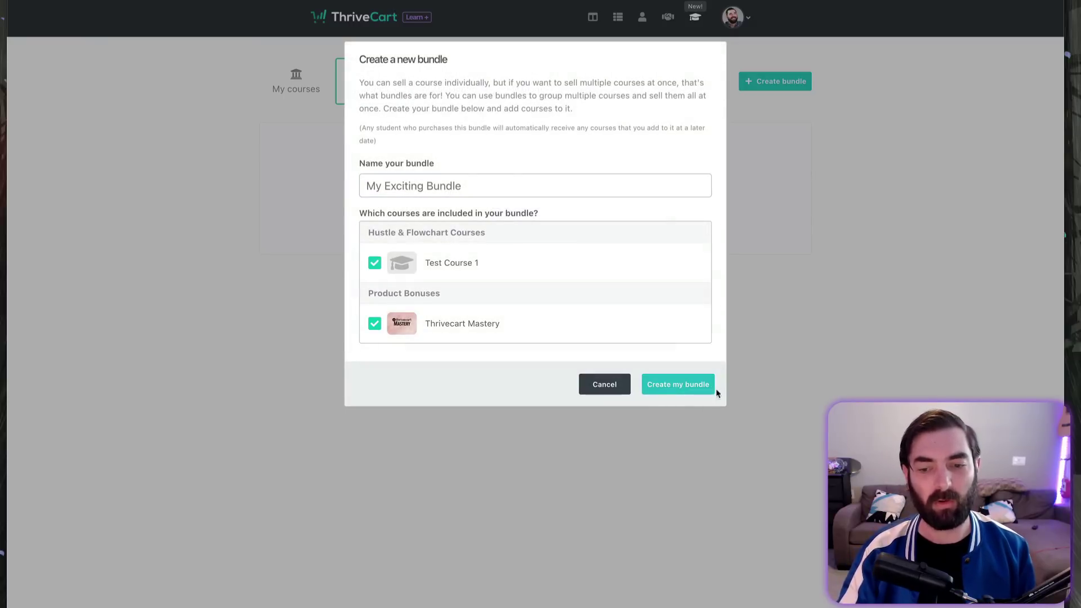
left_click(422, 185)
type("My test Bundle")
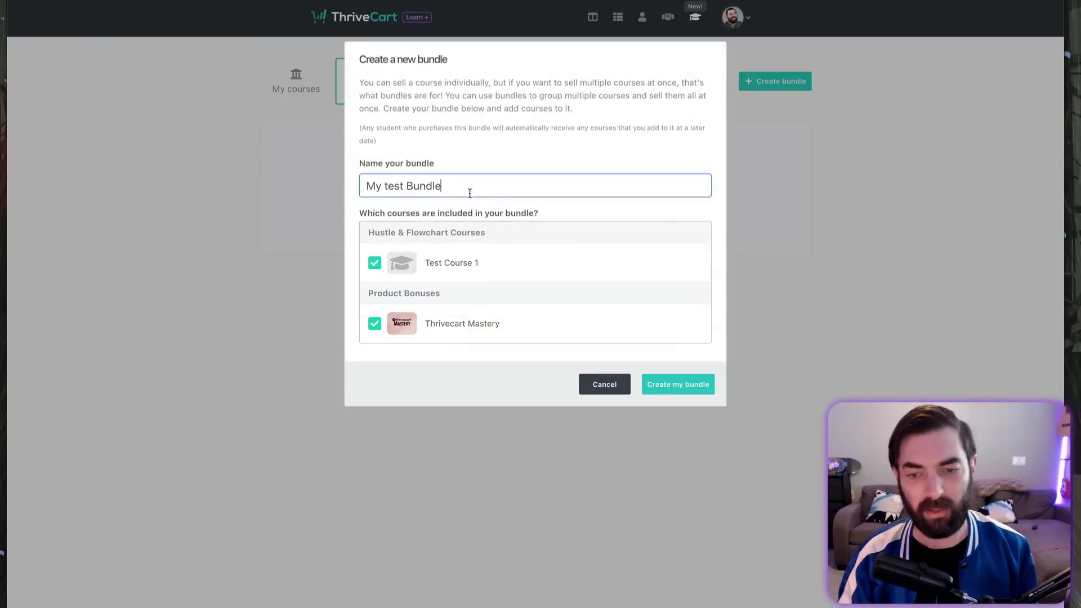
left_click(655, 387)
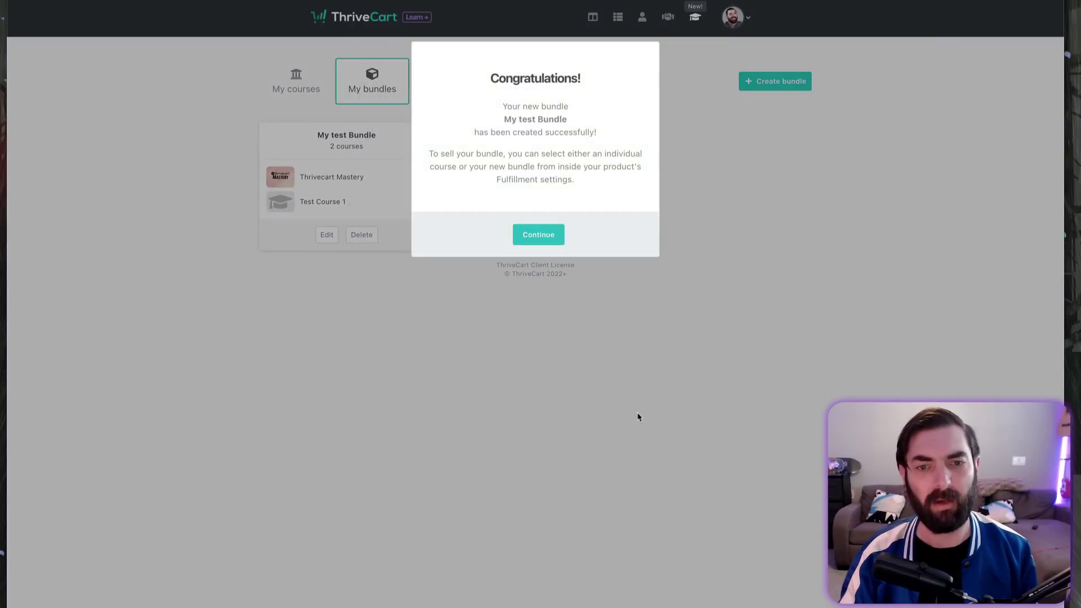
Step: Dismiss the confirmation, check the bundle's settings without changes, and return to My courses
left_click(541, 236)
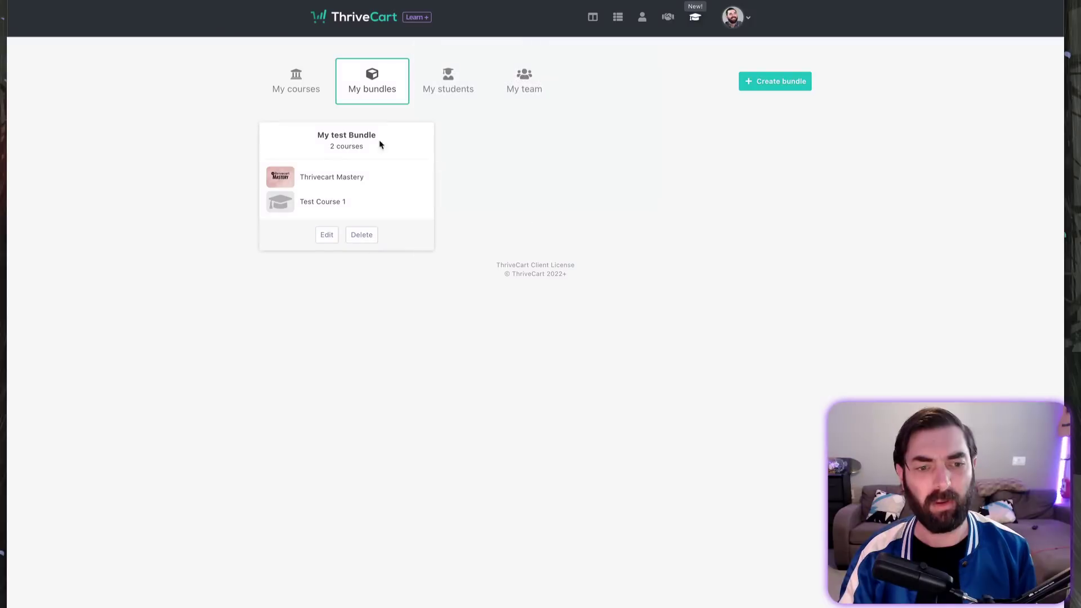
left_click(328, 234)
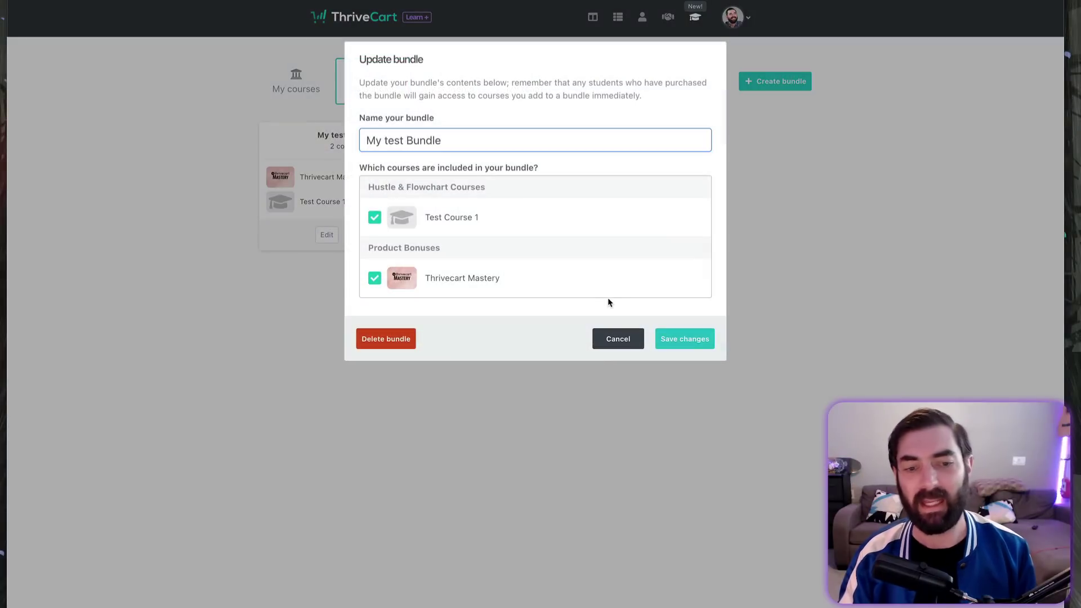
left_click(625, 338)
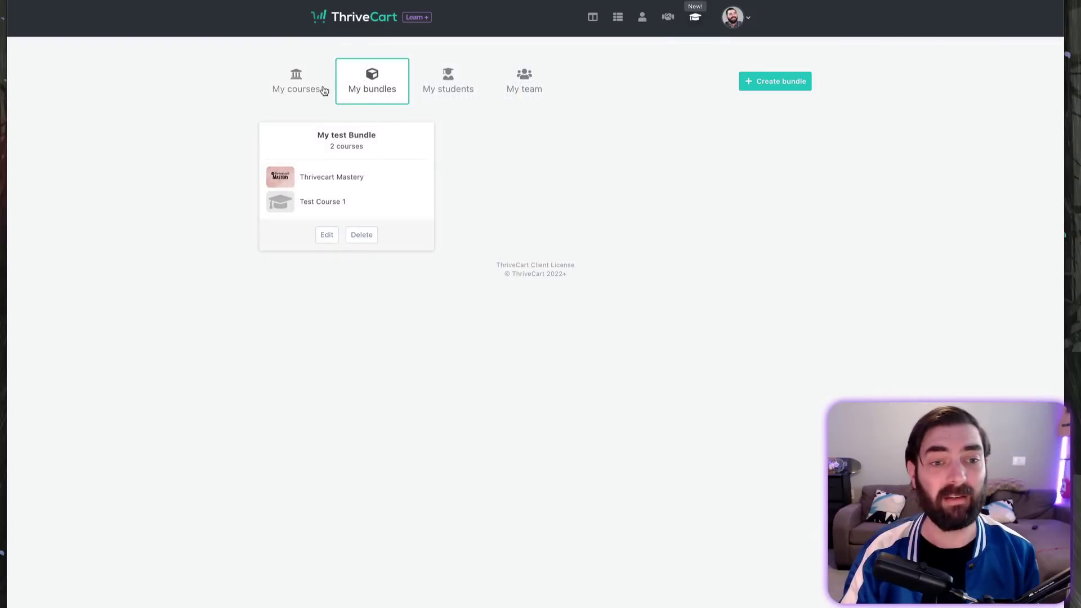
left_click(302, 92)
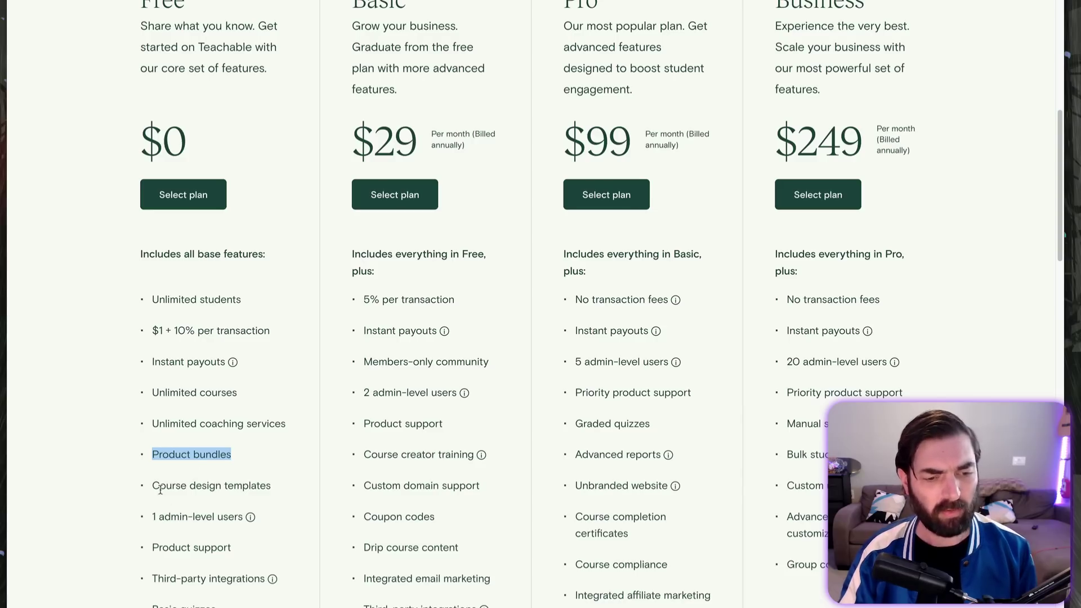
left_click_drag(159, 488, 219, 487)
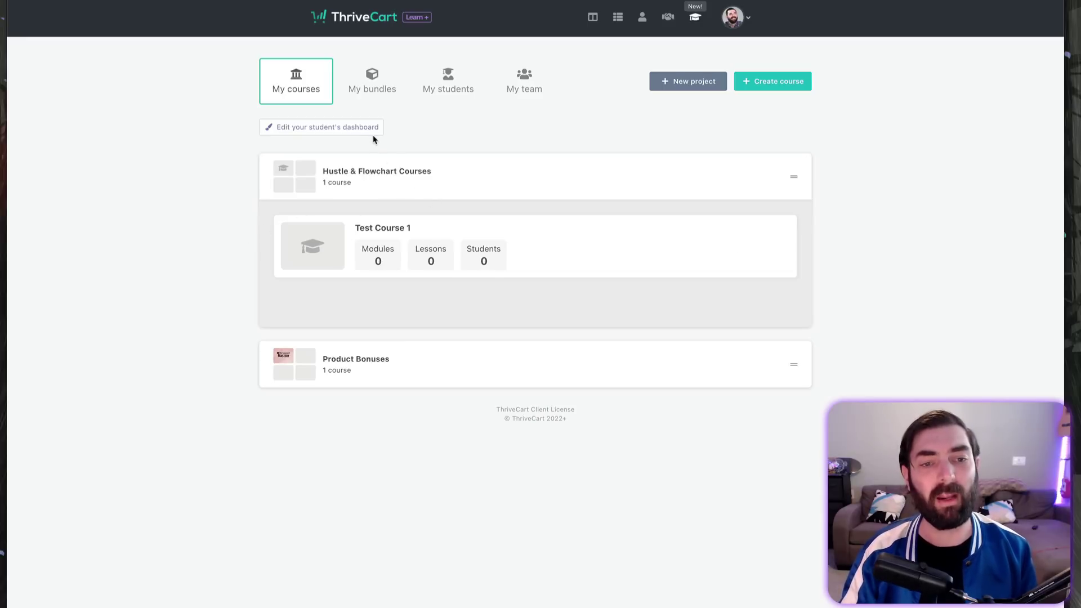
Step: Edit Test Course 1 and pick Top Menu under Change course layout
mouse_move(619, 240)
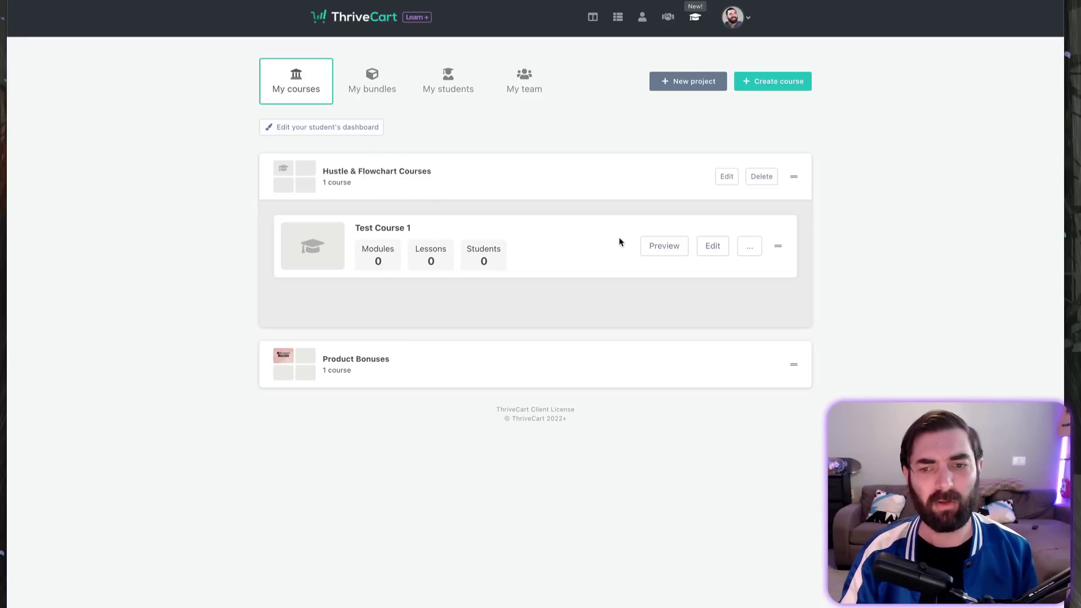
left_click(720, 252)
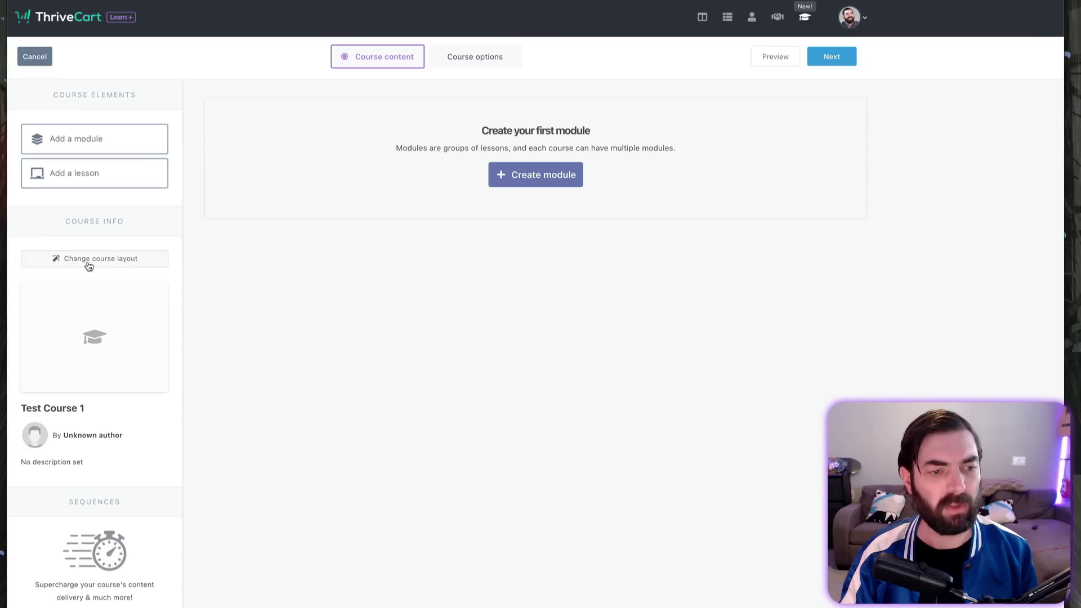
left_click(88, 260)
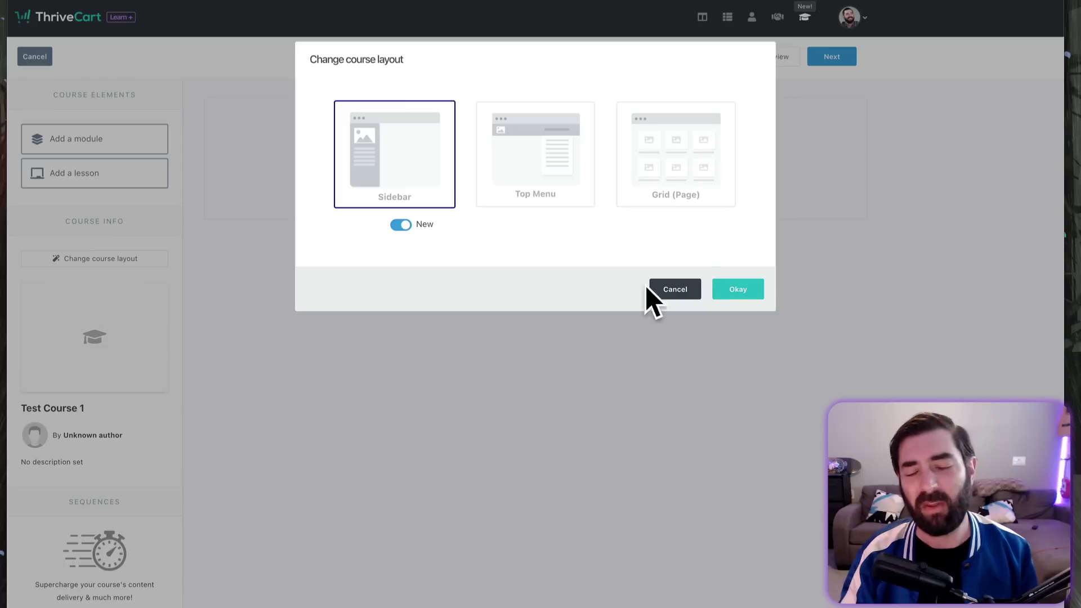
left_click(571, 197)
left_click(749, 278)
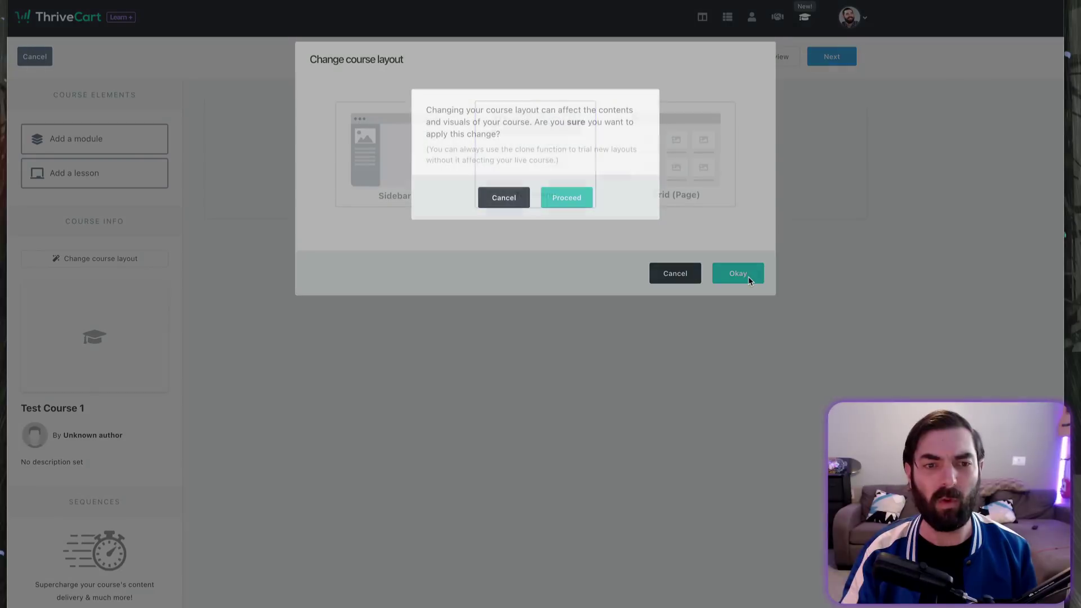
Step: Confirm the layout change and create a module named 'Module 1'
left_click(565, 197)
left_click(539, 176)
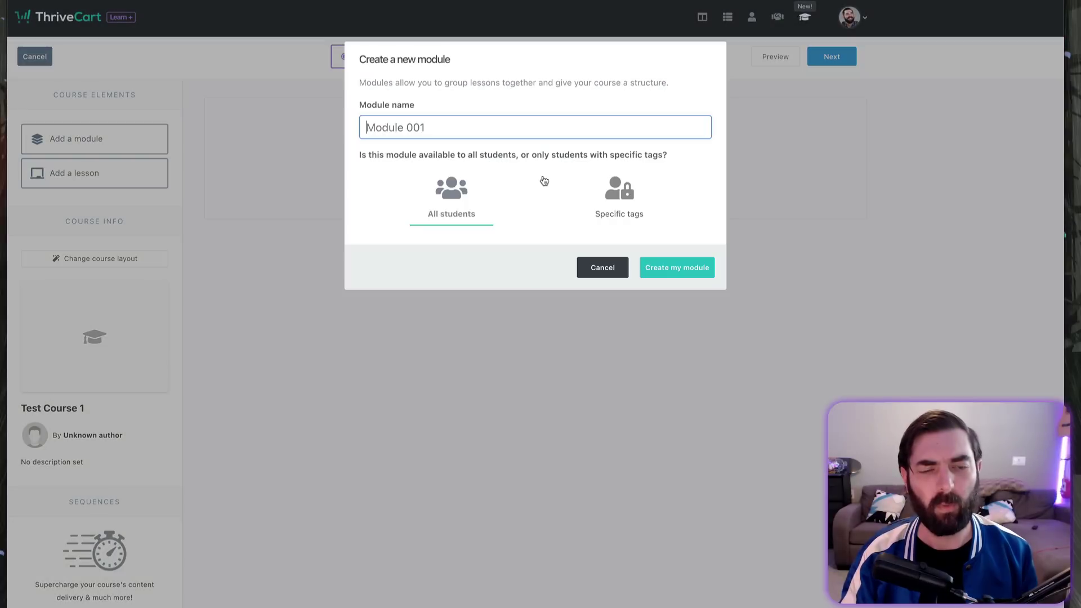
type("Module 1")
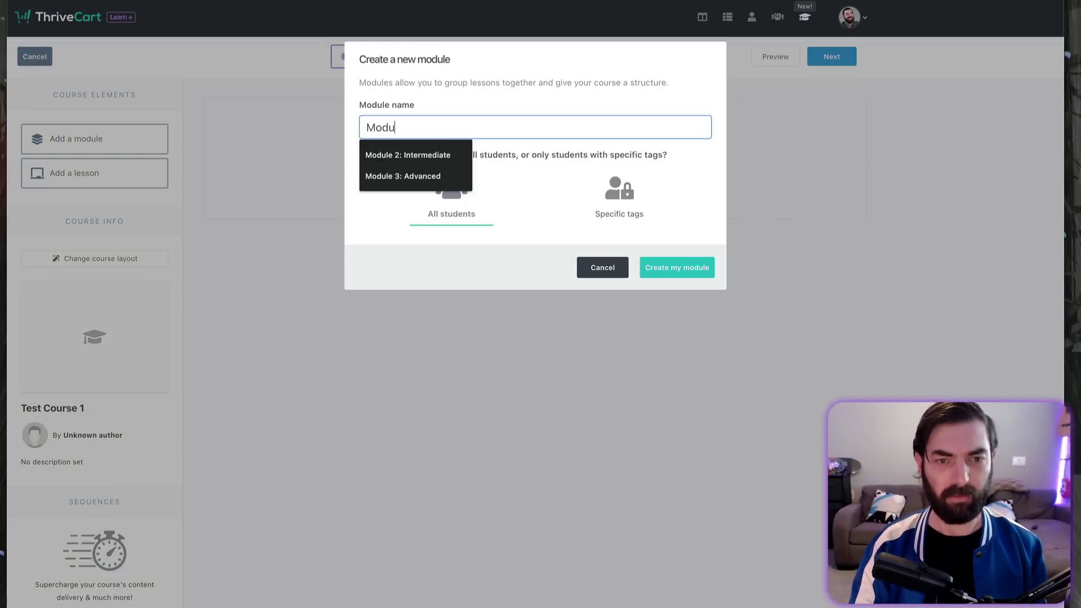
left_click(708, 270)
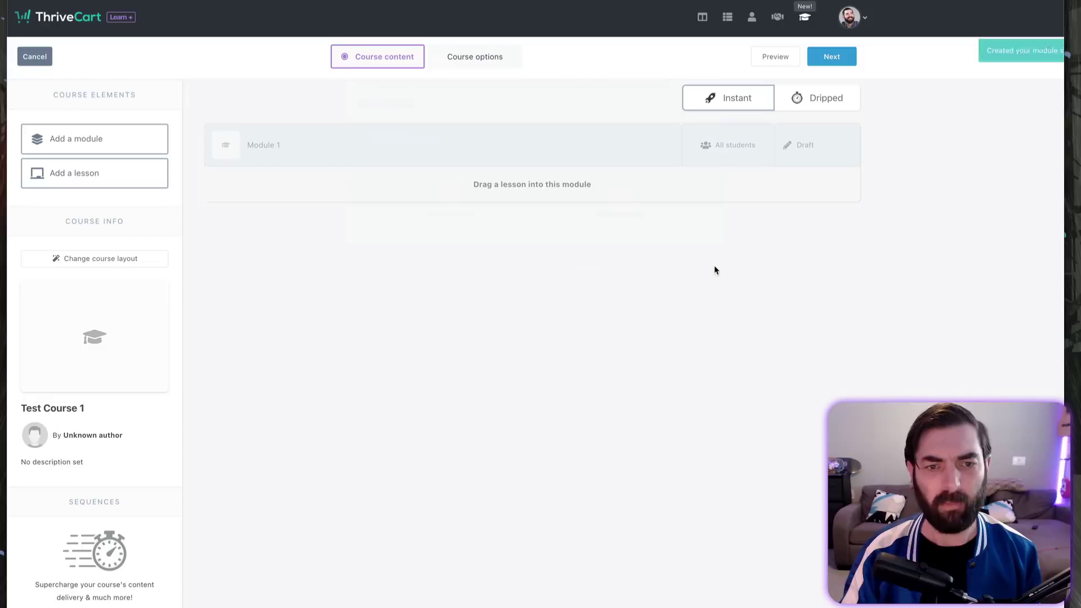
Step: Add the first lesson, Lesson 1, to Module 1 and open its content editor
left_click(70, 175)
left_click(434, 127)
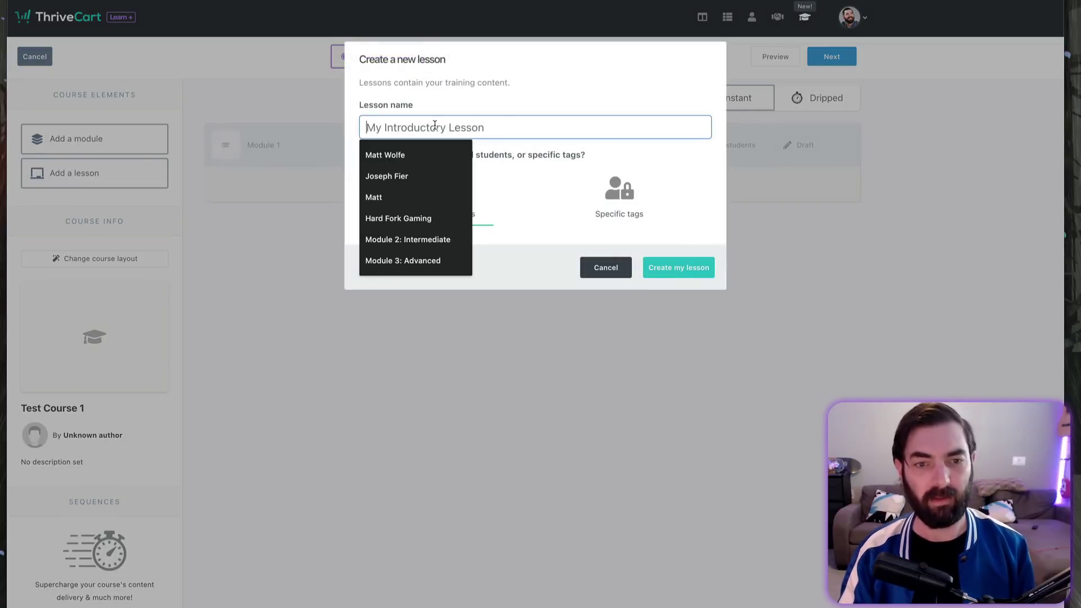
type("Lesson 1")
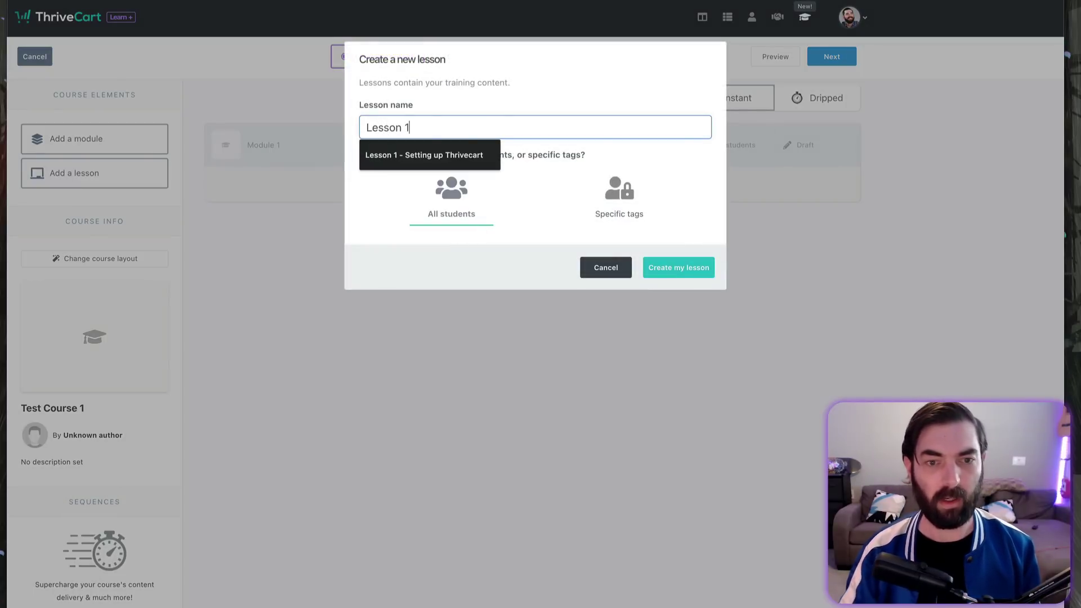
key("Return")
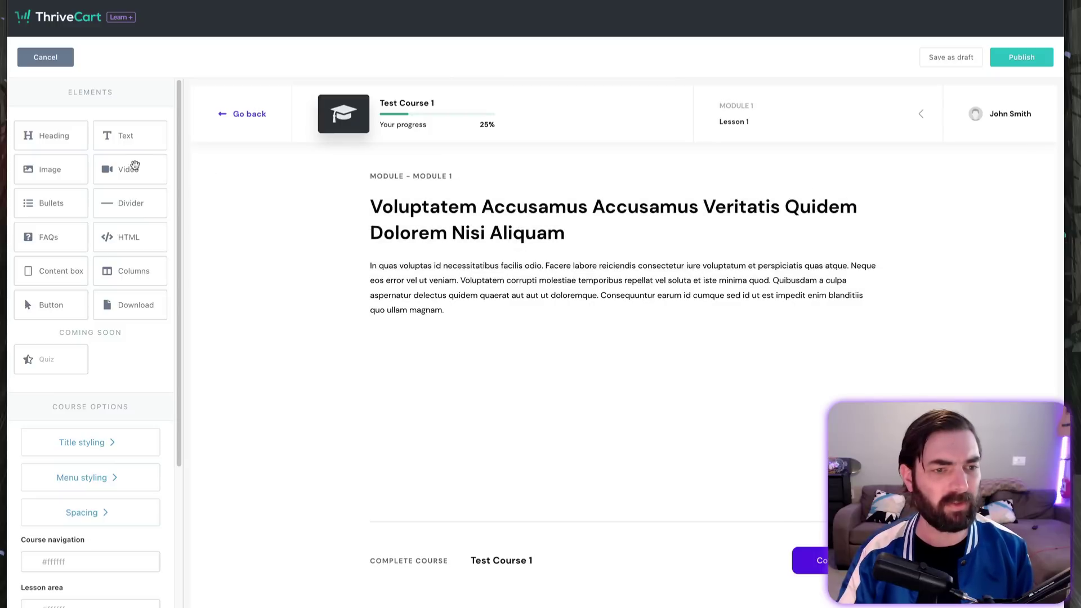
Step: Add a video block below the lesson paragraph and set its size to 100 (full width)
left_click_drag(135, 165, 659, 447)
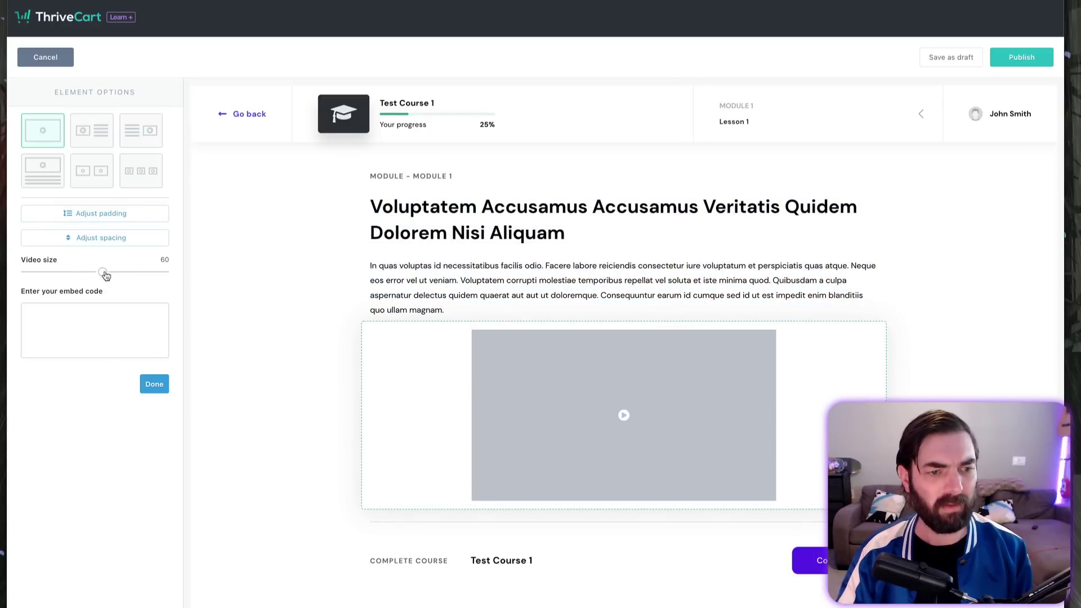
left_click_drag(103, 272, 212, 291)
scroll(303, 399, "down", 1)
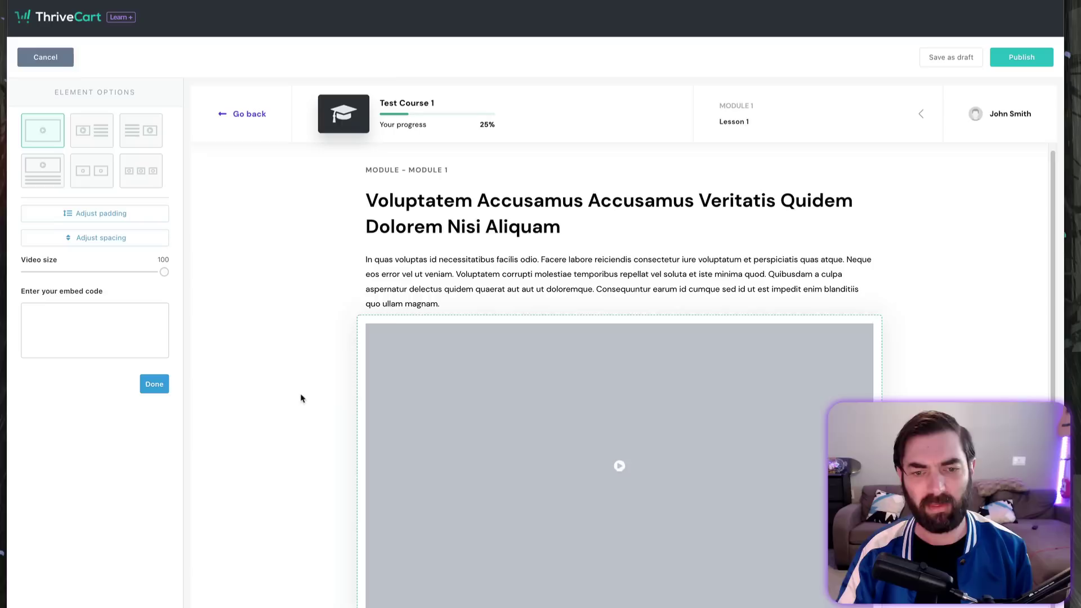
left_click(154, 384)
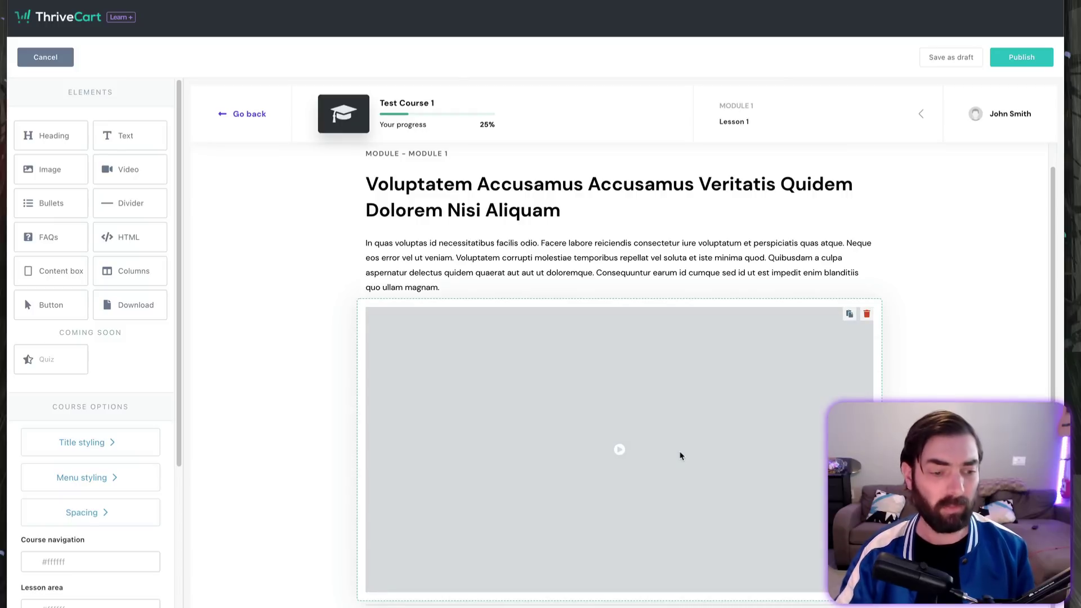
Step: Add a file download block below the video with its default content
scroll(25, 298, "down", 1)
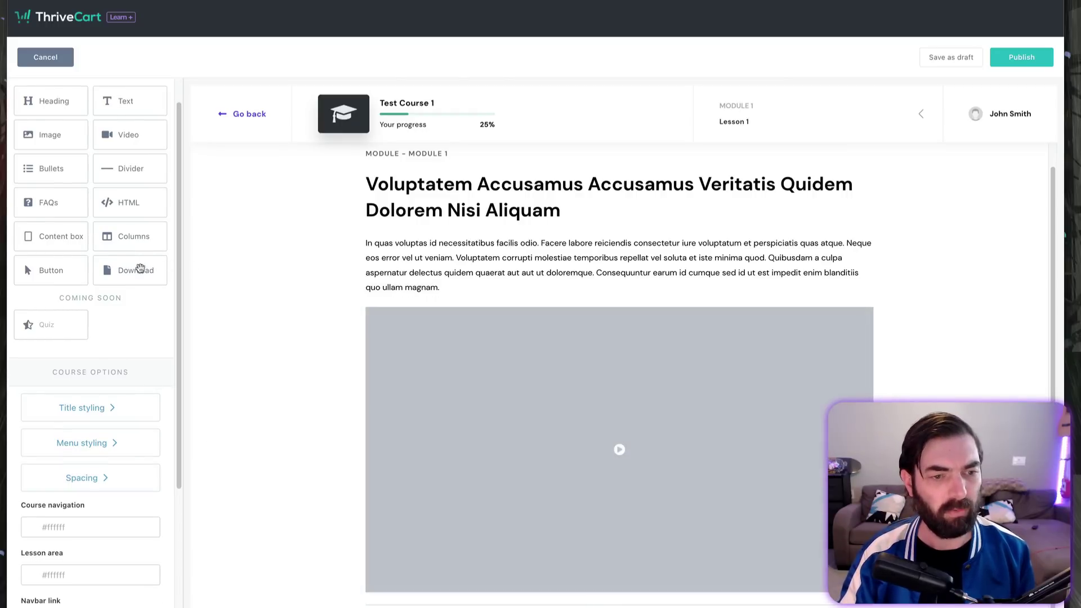
left_click_drag(137, 270, 630, 598)
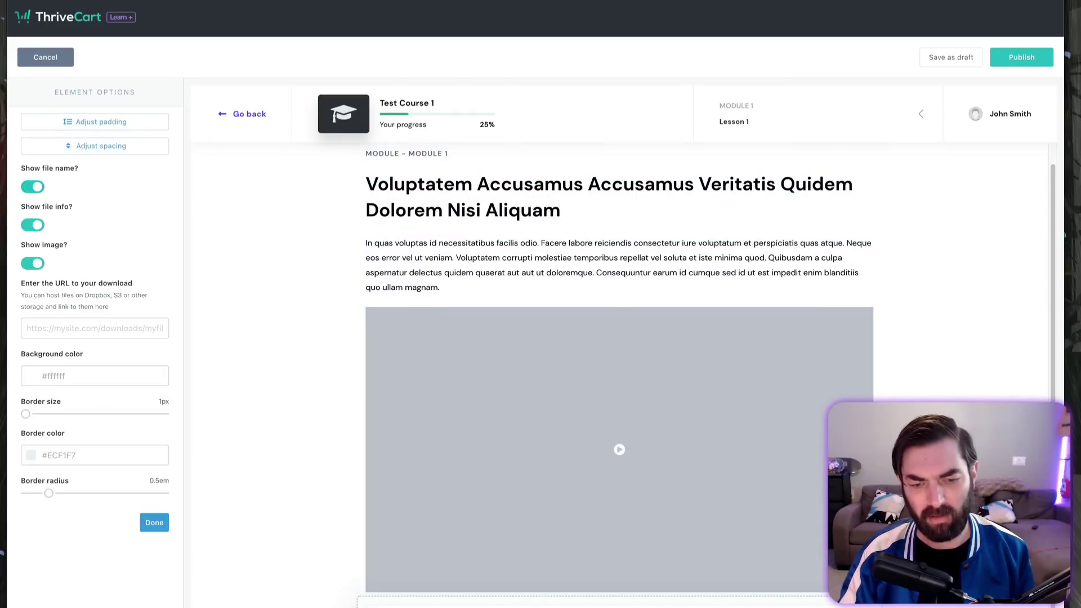
scroll(497, 560, "down", 2)
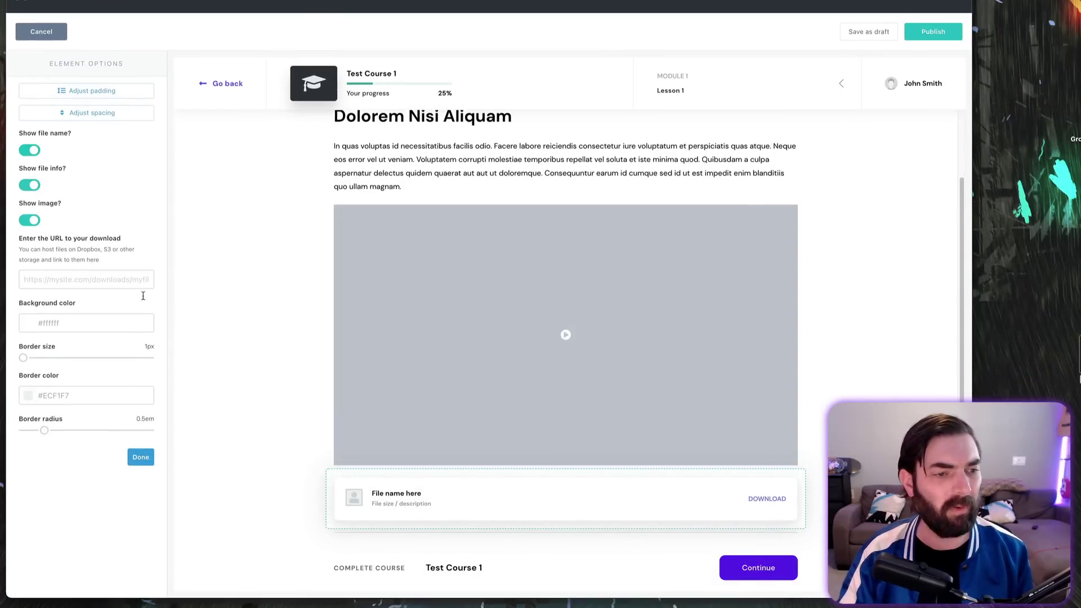
key("Escape")
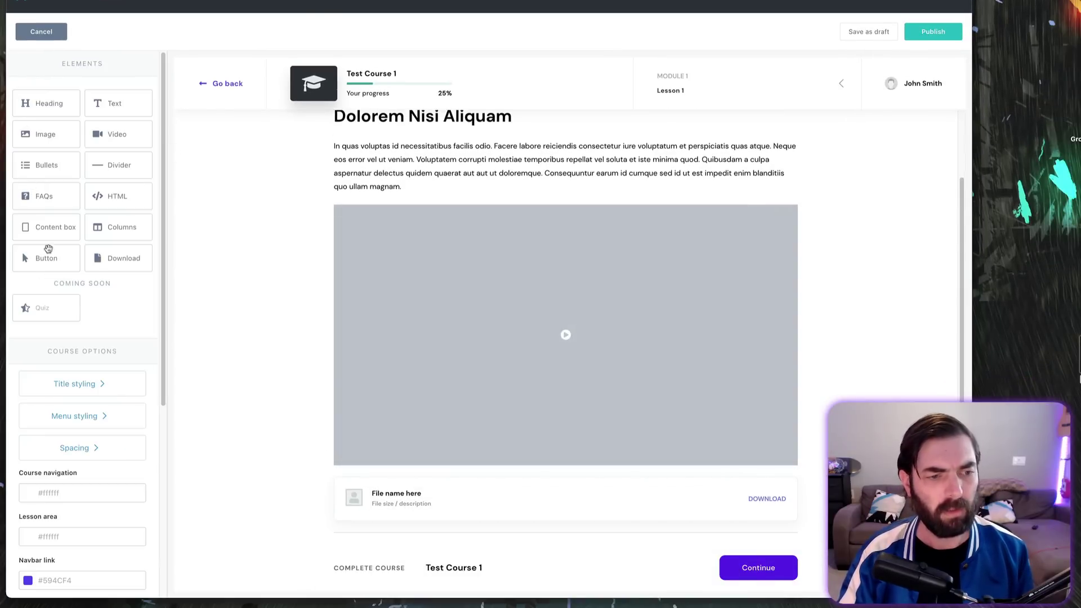
Step: Add a content box below the video holding a two-column bullet list
left_click_drag(49, 230, 567, 493)
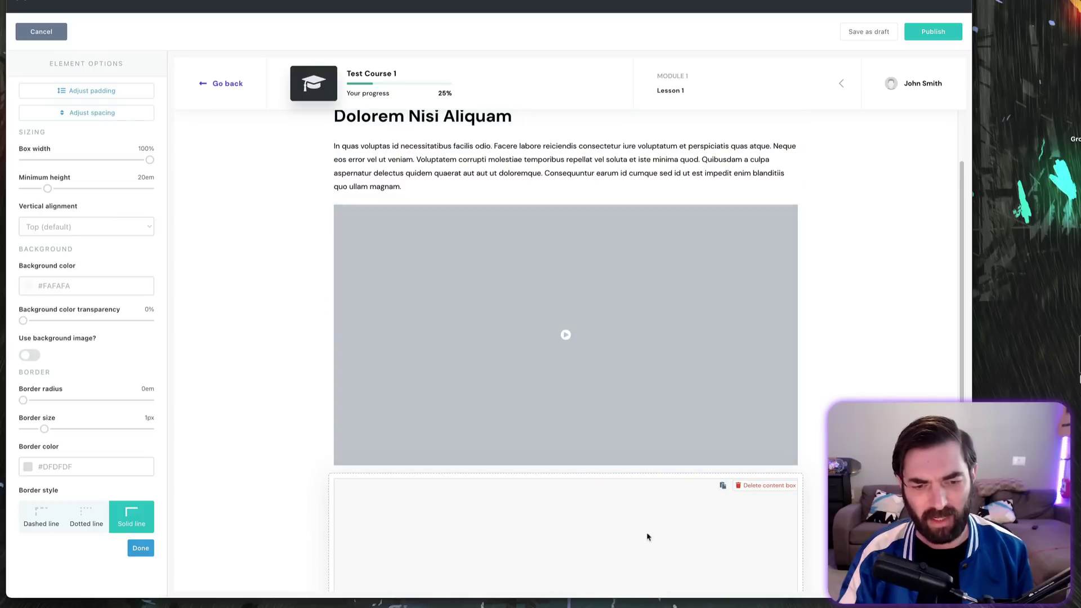
scroll(666, 534, "down", 3)
key("Escape")
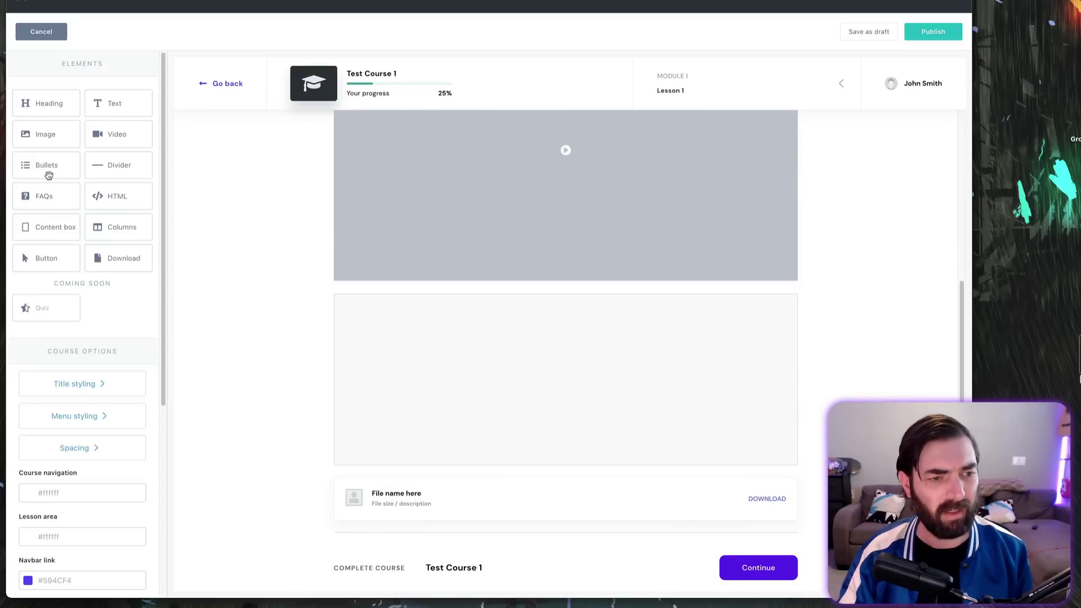
left_click_drag(39, 167, 509, 376)
left_click(478, 493)
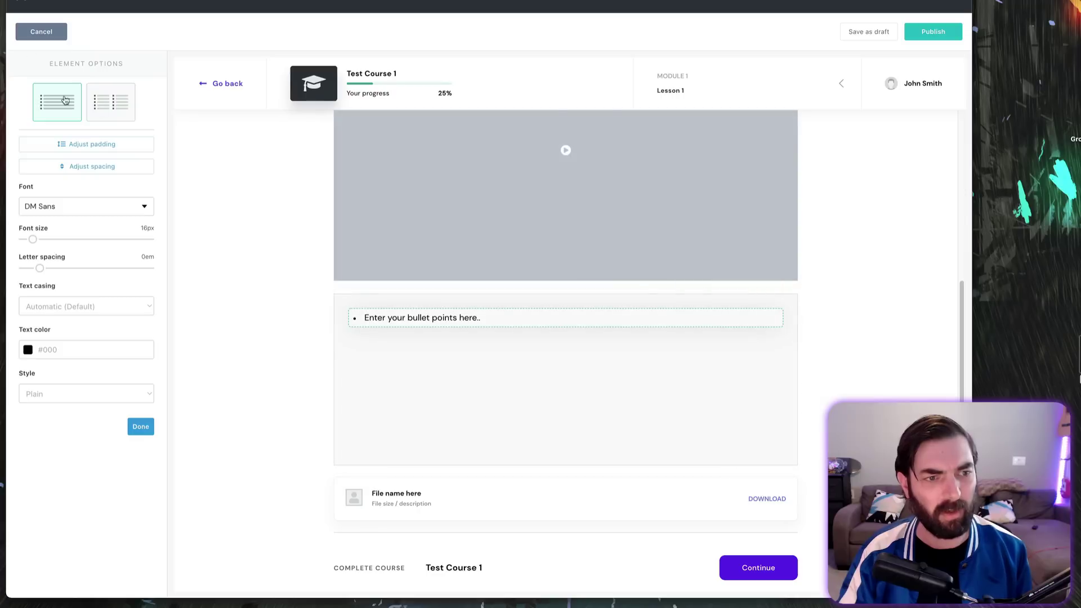
left_click(111, 102)
left_click(140, 426)
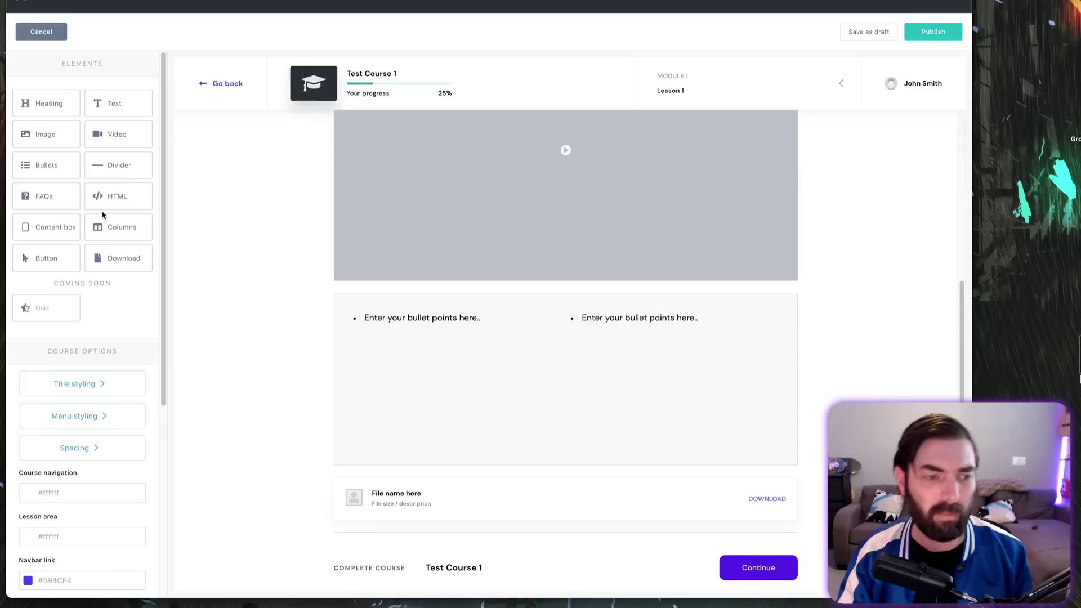
Step: Add a collapsible FAQ item below the bullet list, previewing its answer once
left_click_drag(62, 203, 492, 388)
left_click(765, 353)
left_click(765, 353)
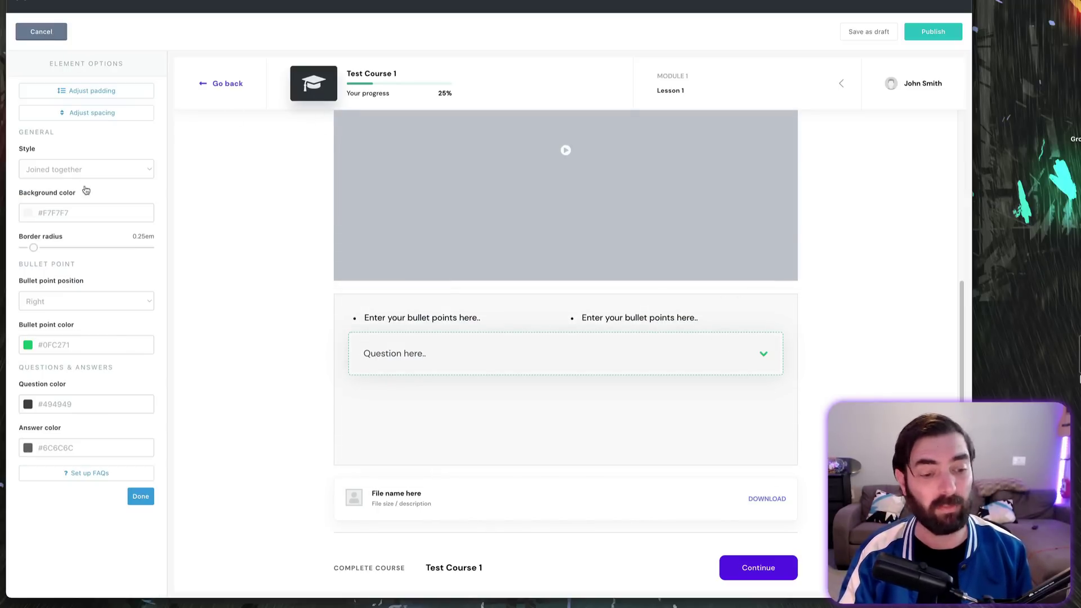
left_click(138, 498)
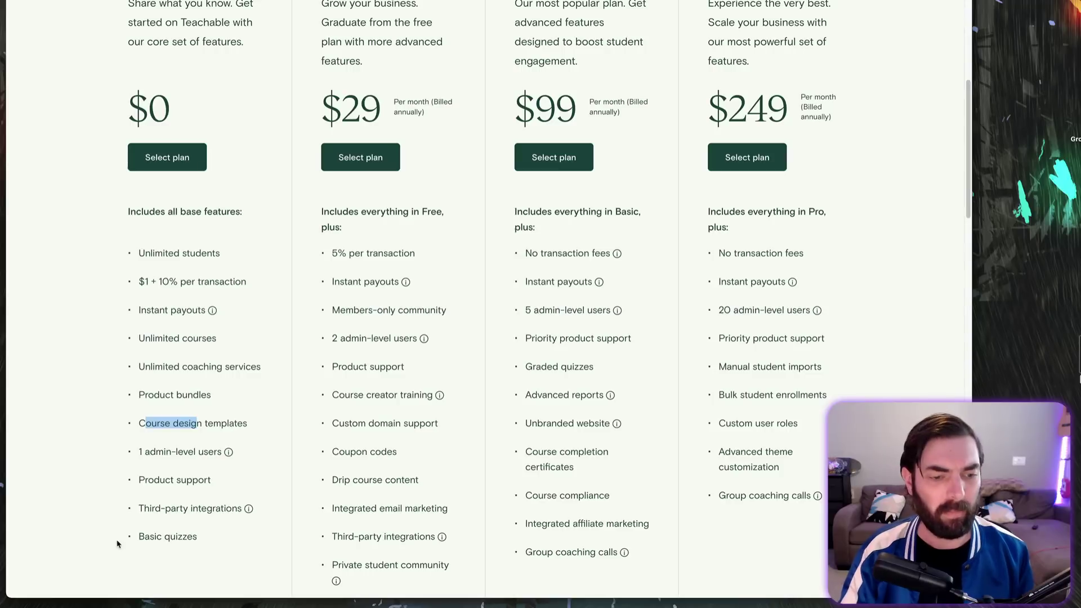
left_click(246, 404)
left_click_drag(249, 425, 141, 425)
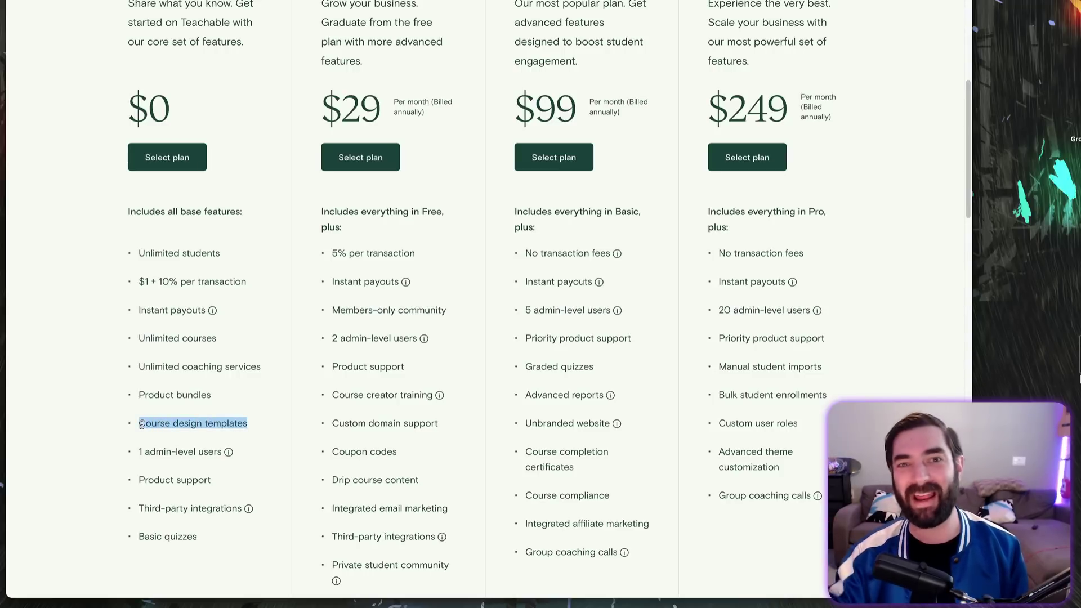
left_click_drag(141, 426, 133, 423)
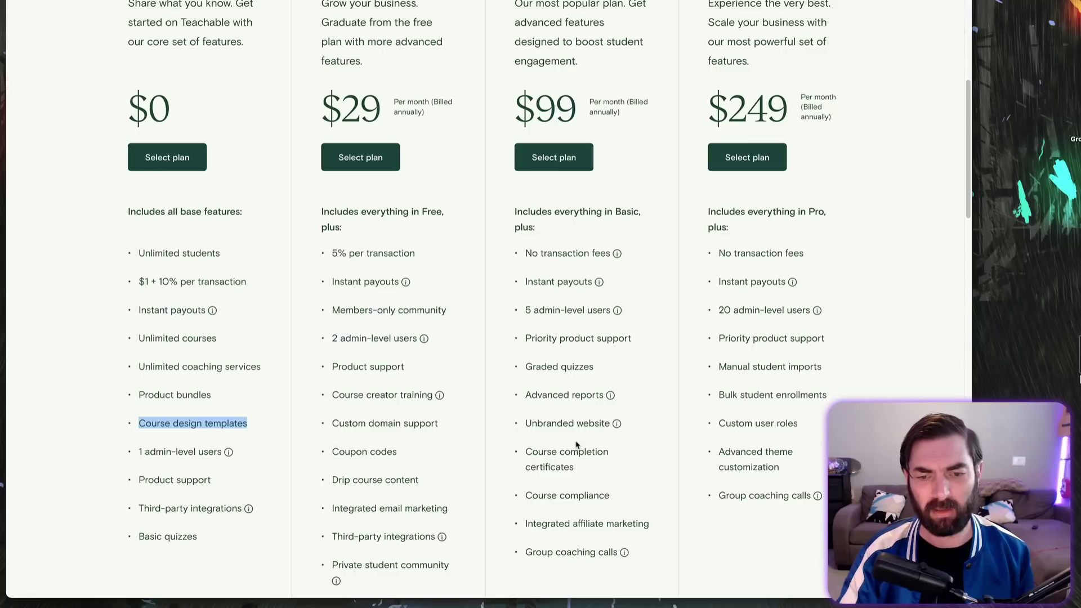
left_click(521, 315)
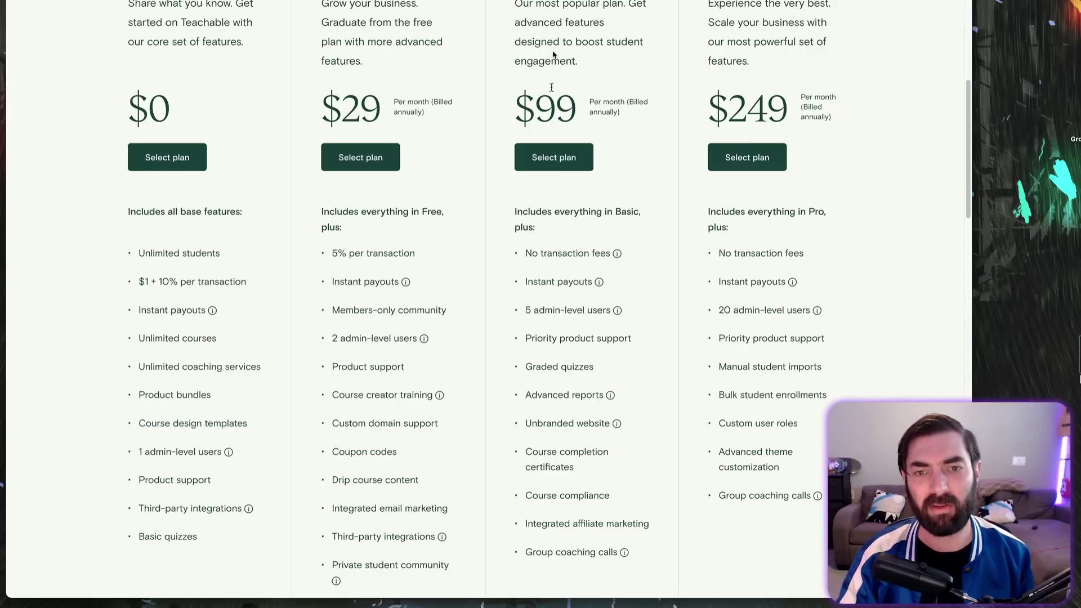
left_click_drag(526, 312, 585, 311)
left_click_drag(212, 482, 138, 481)
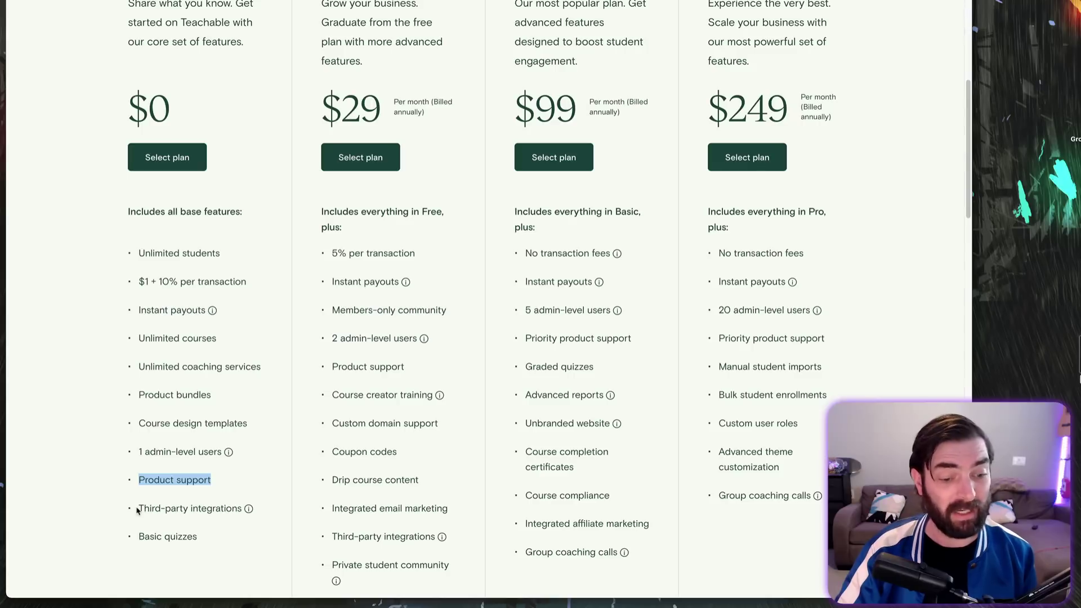
left_click_drag(138, 511, 241, 509)
mouse_move(251, 511)
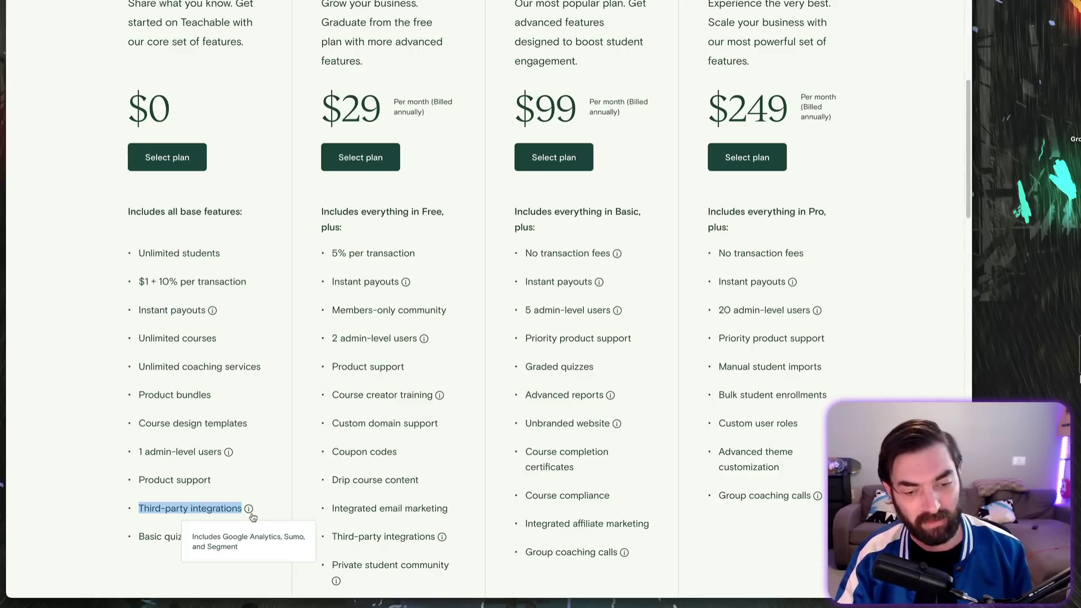
left_click(278, 493)
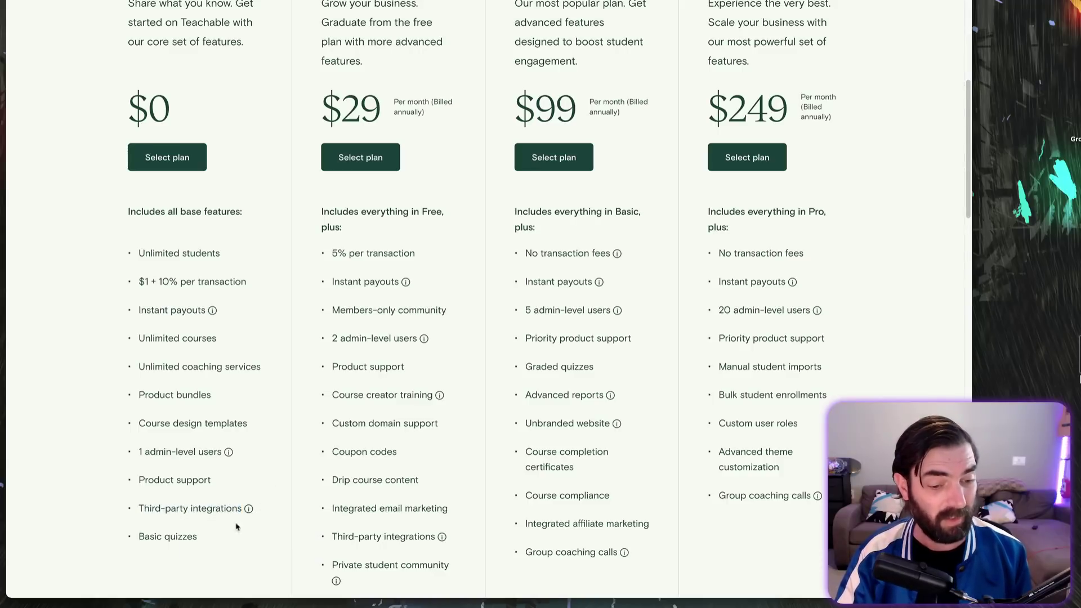
left_click_drag(208, 538, 152, 533)
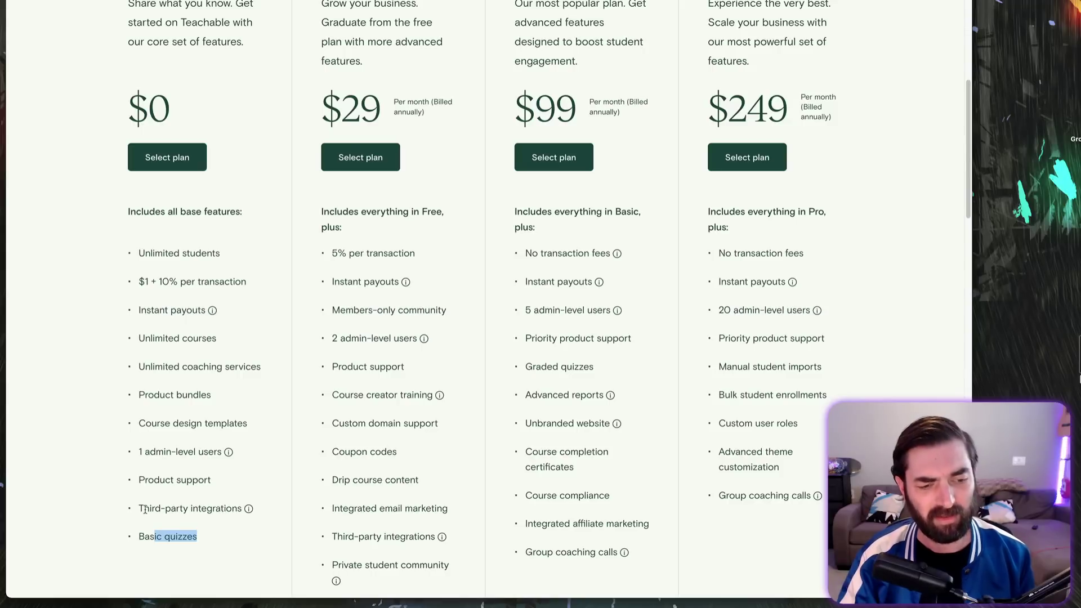
left_click_drag(144, 510, 238, 509)
left_click(315, 498)
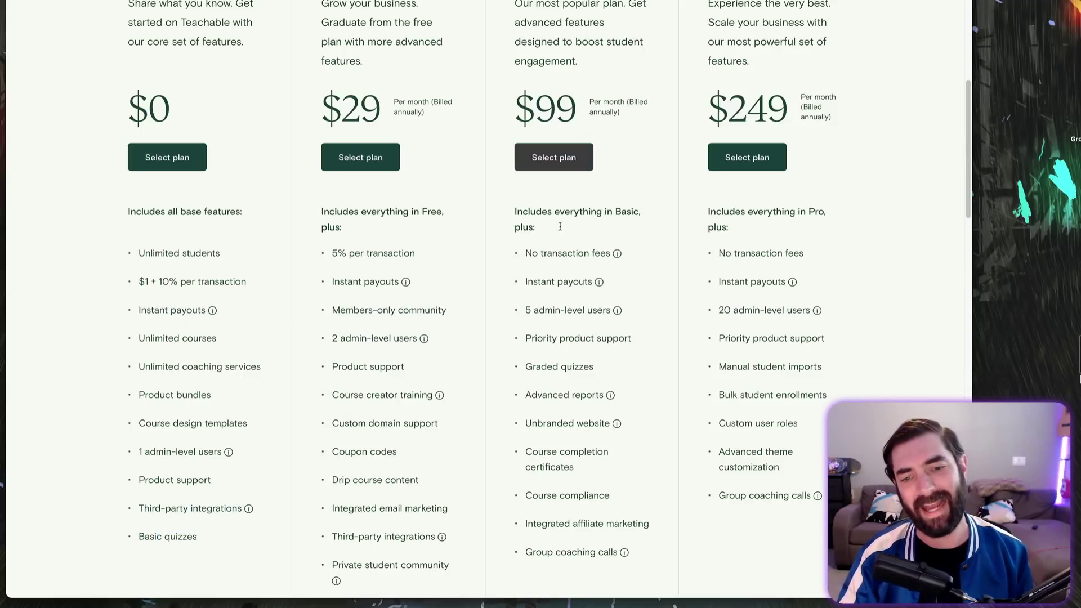
scroll(587, 385, "down", 1)
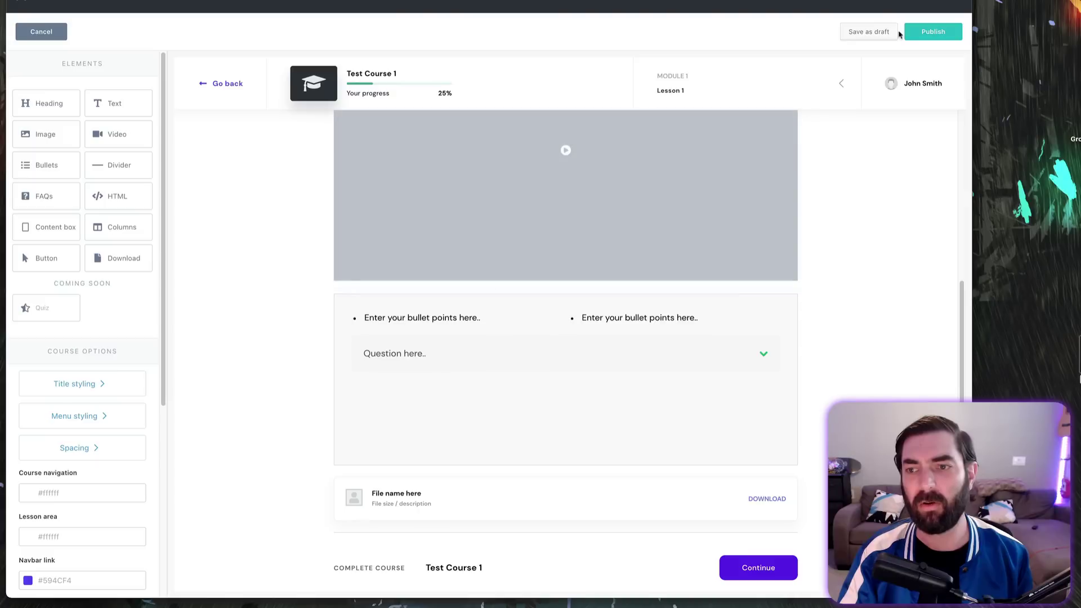
Step: Save Test Course 1 as a draft, continue, then Save & exit back to My courses
left_click(882, 33)
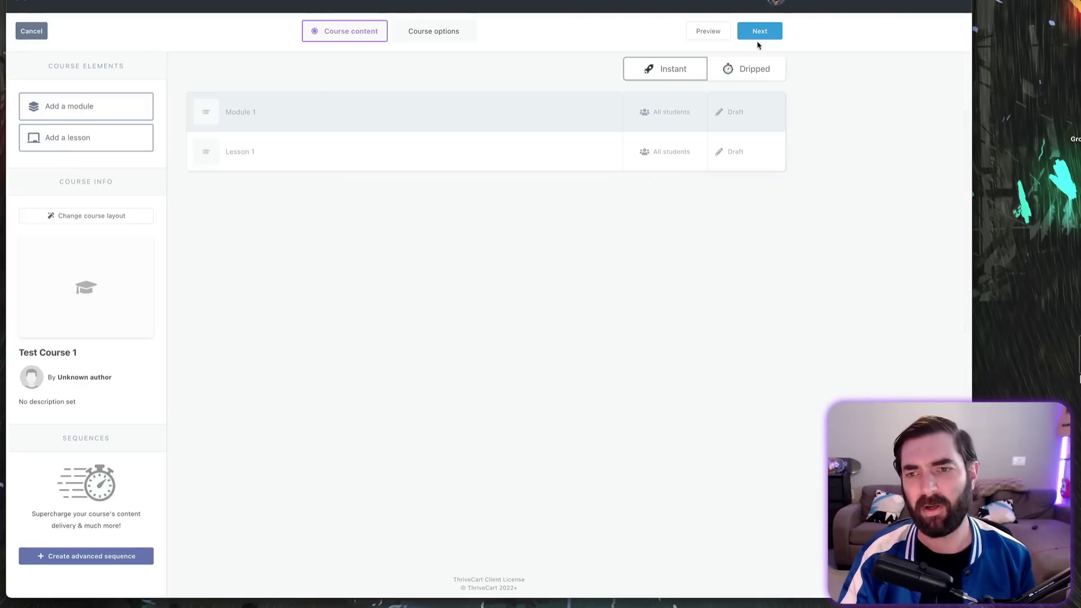
left_click(759, 34)
left_click(759, 34)
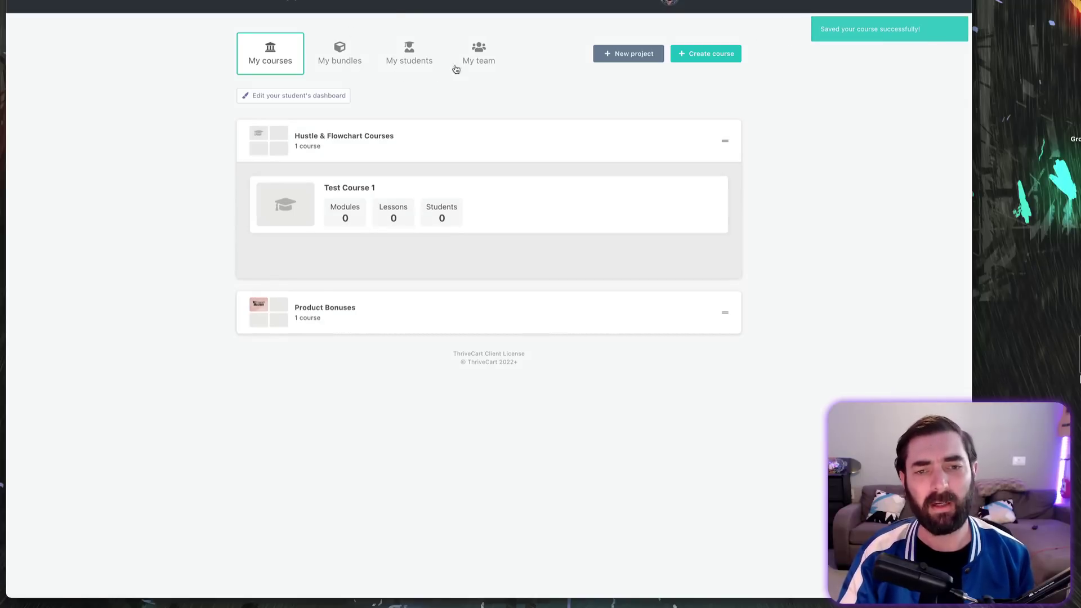
Step: Under My team, create a new user with full name, e-mail and state California, showing App permissions
left_click(480, 47)
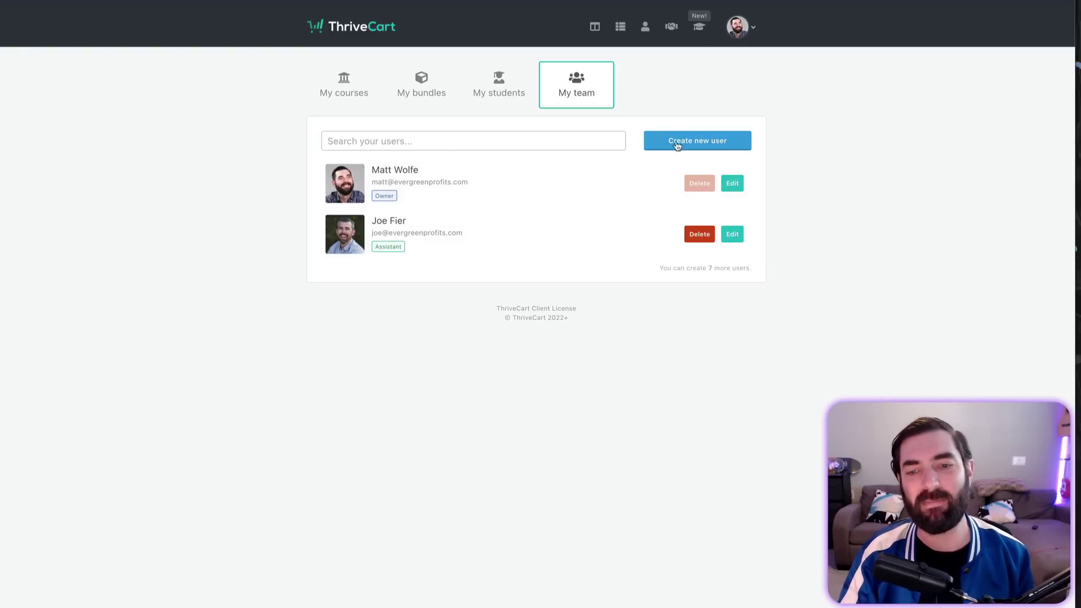
left_click(713, 140)
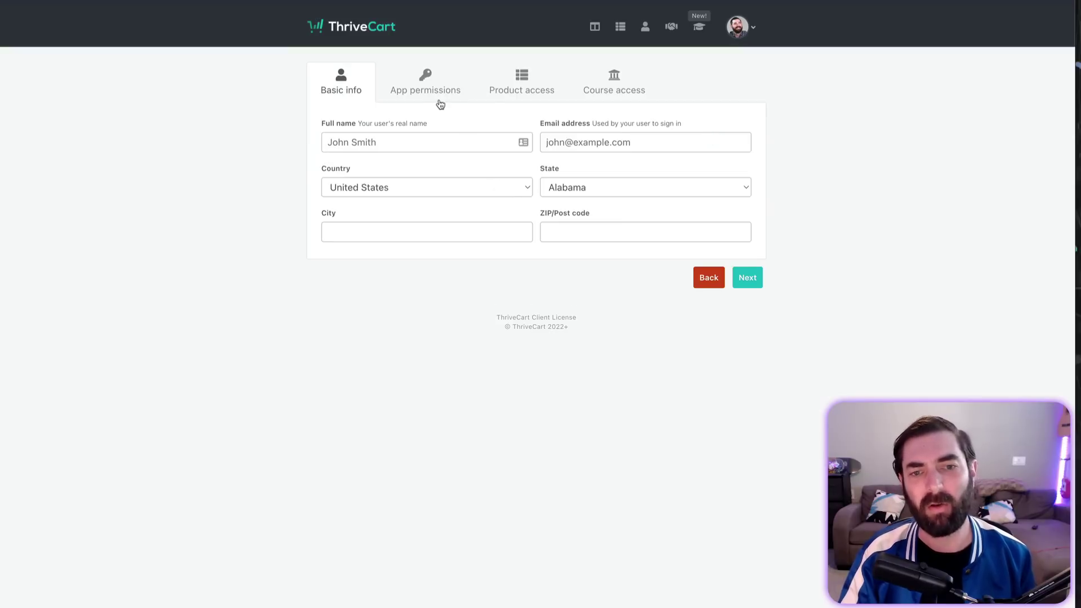
left_click(457, 142)
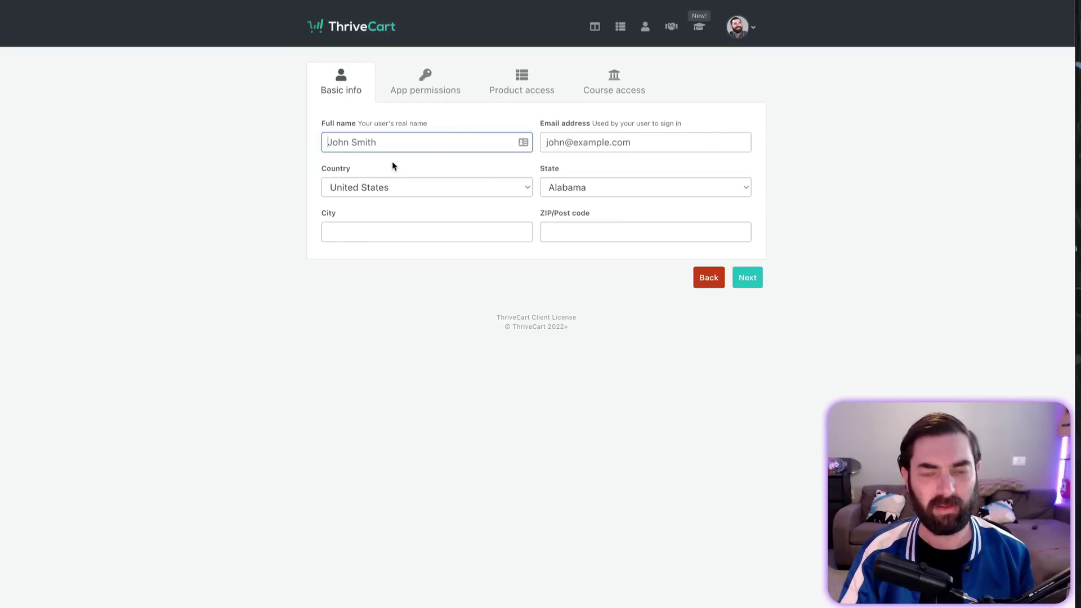
type("John Smith")
key("Tab")
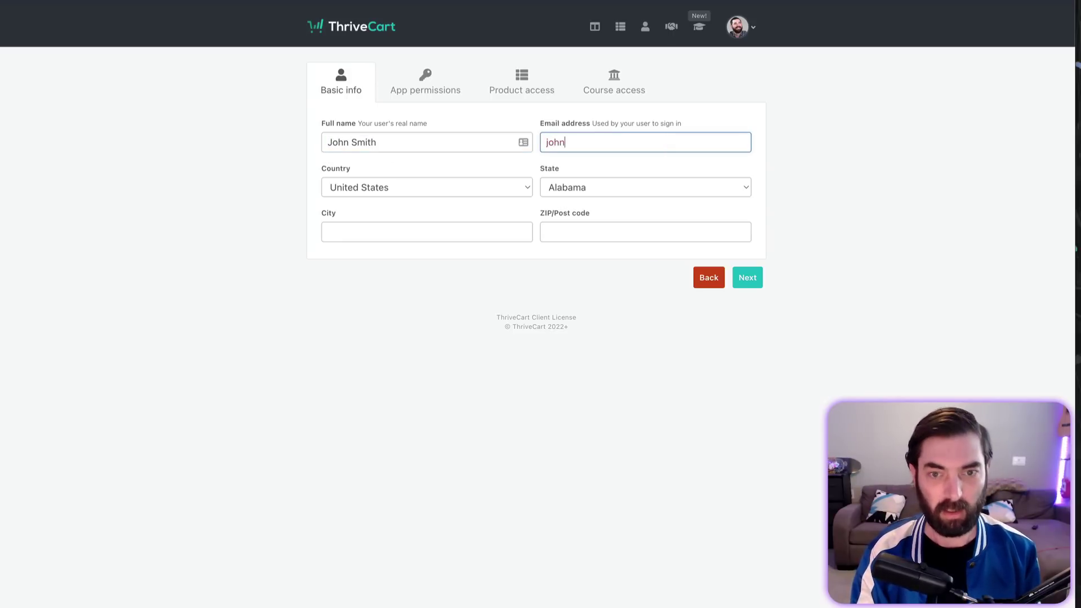
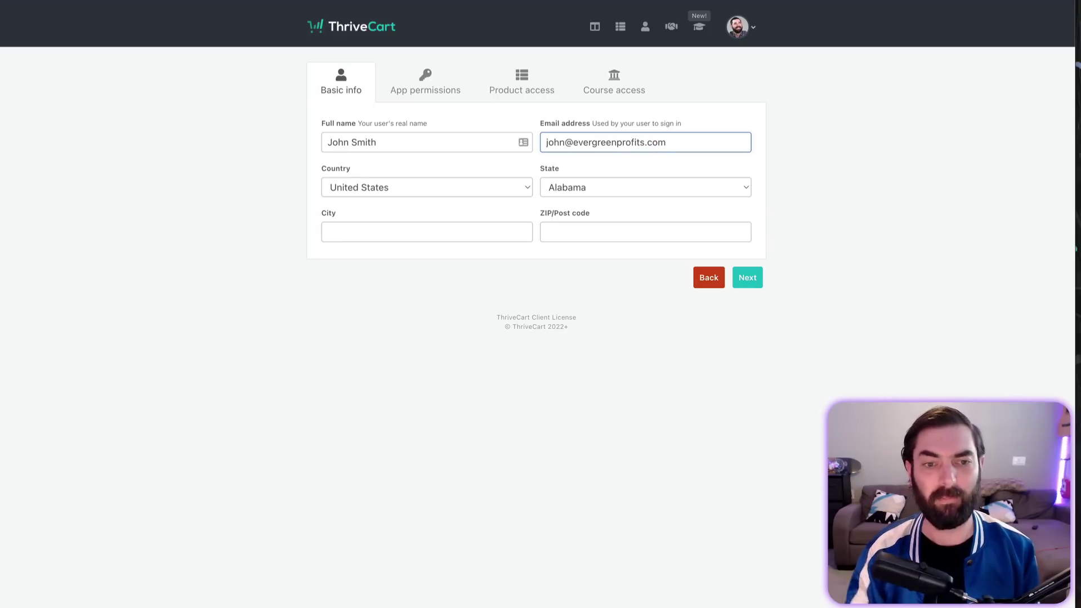
key("Tab")
key("c")
left_click(396, 86)
Step: Set the new team user's account type to Client
scroll(490, 341, "down", 2)
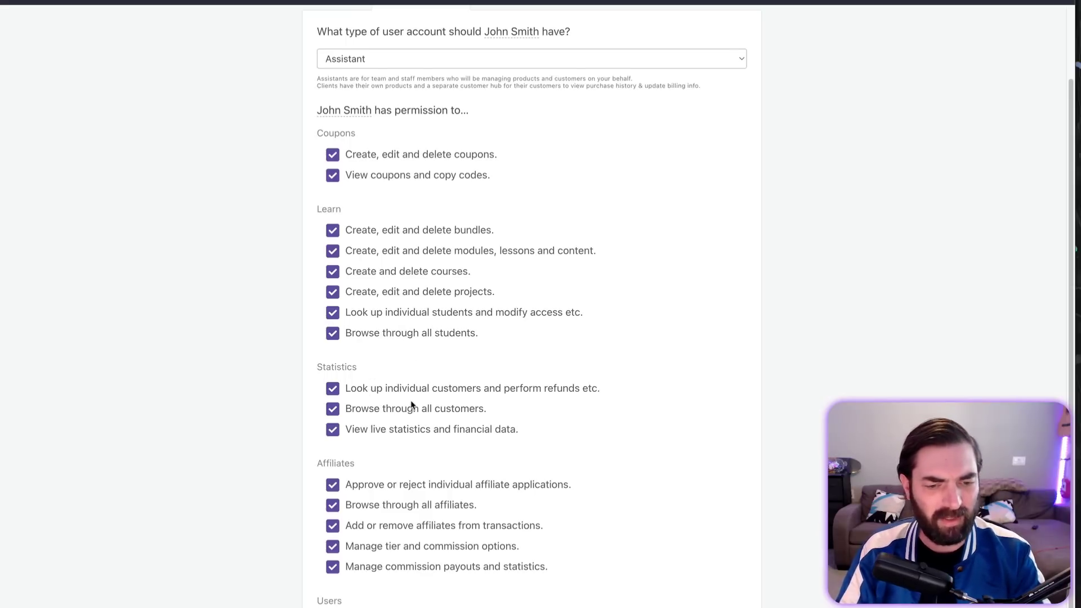
scroll(413, 411, "down", 3)
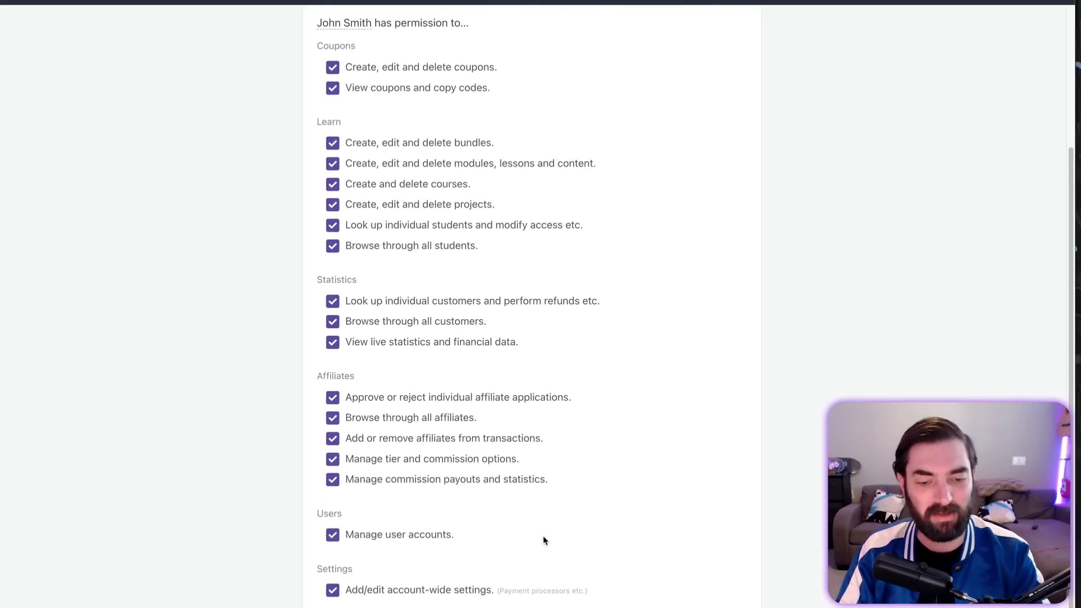
scroll(549, 532, "up", 5)
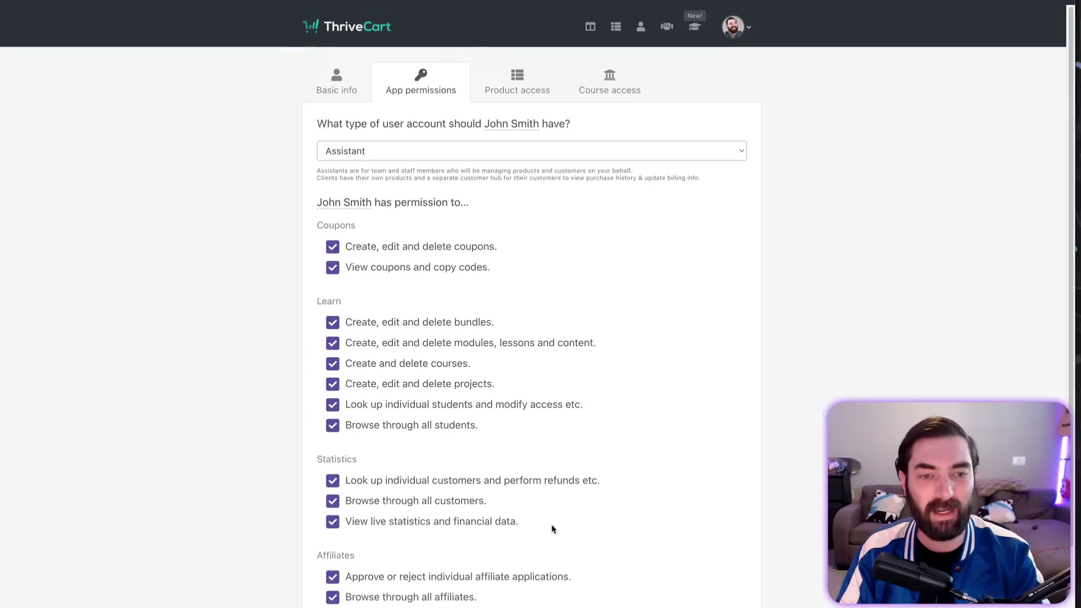
left_click(587, 156)
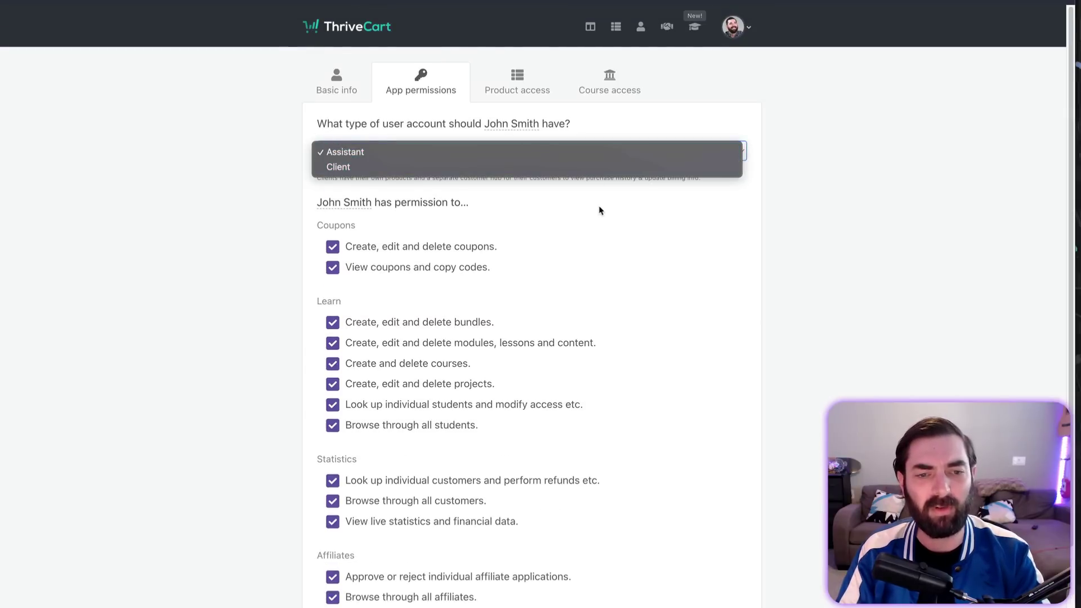
left_click(578, 160)
left_click(579, 159)
left_click(579, 167)
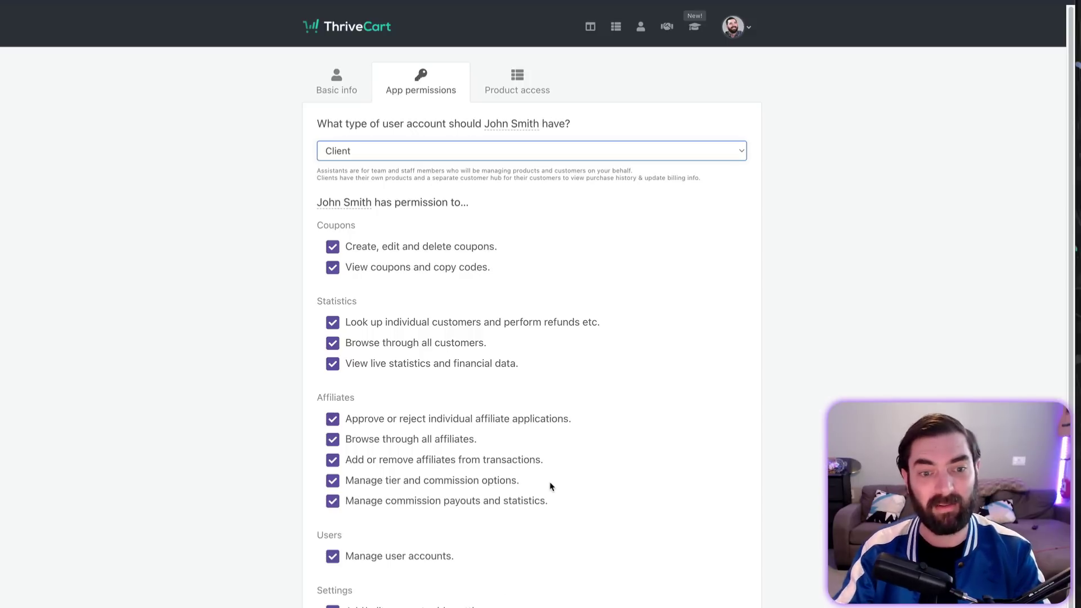
left_click(456, 160)
Step: Limit the user's product access to Evergreen Profits Backlogs, then highlight Teachable's Priority product support
left_click(510, 79)
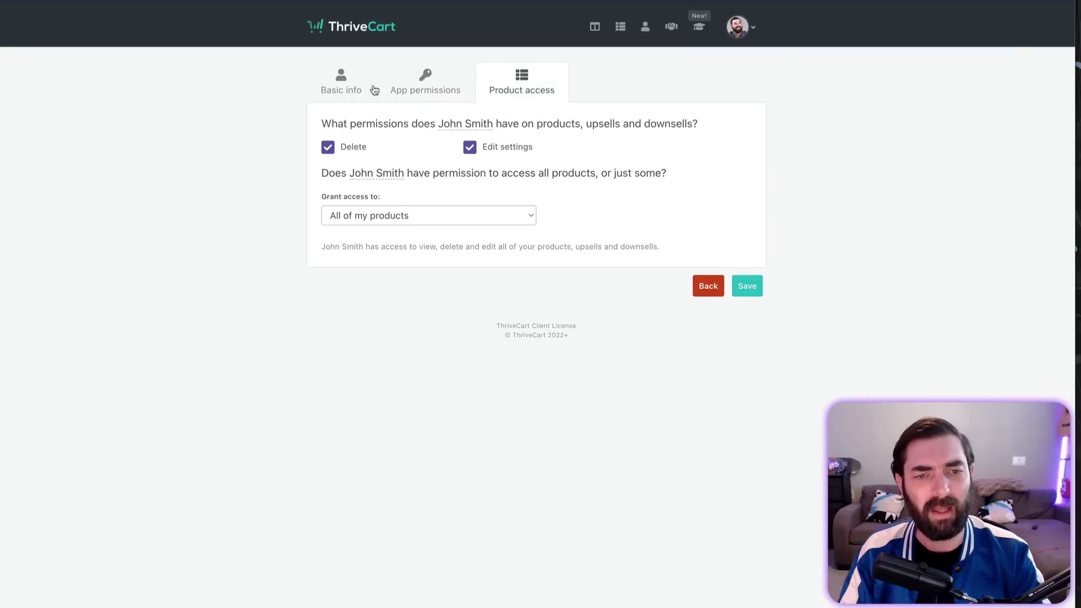
left_click(522, 217)
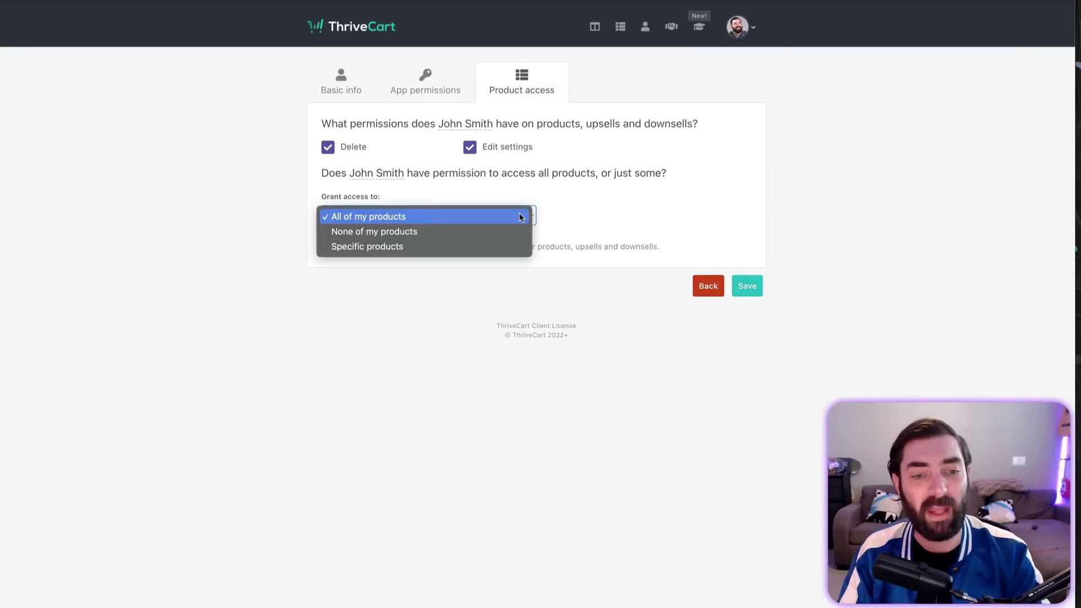
left_click(498, 247)
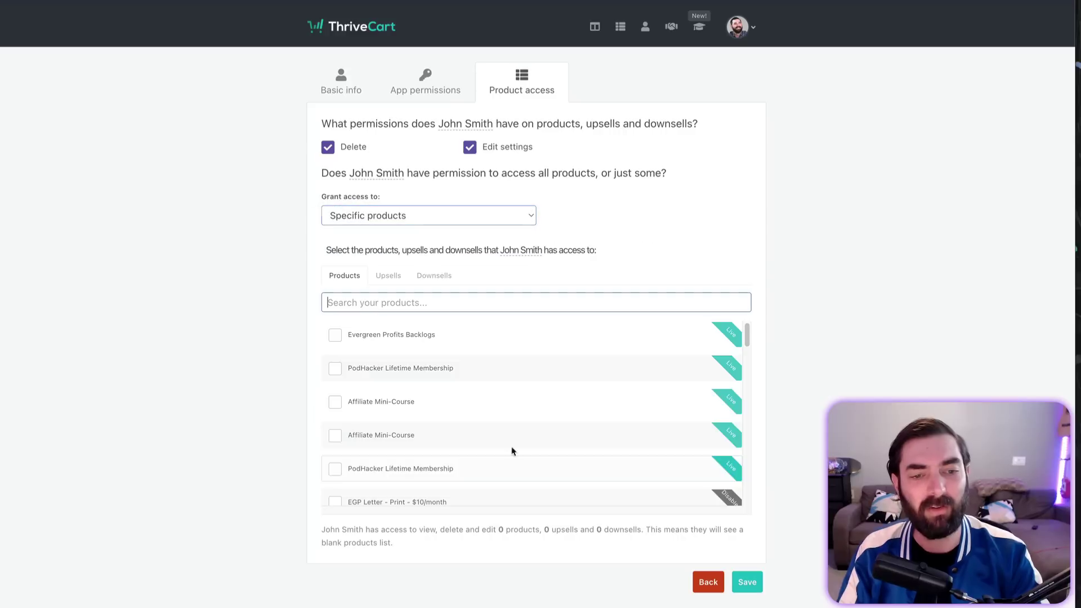
left_click(395, 333)
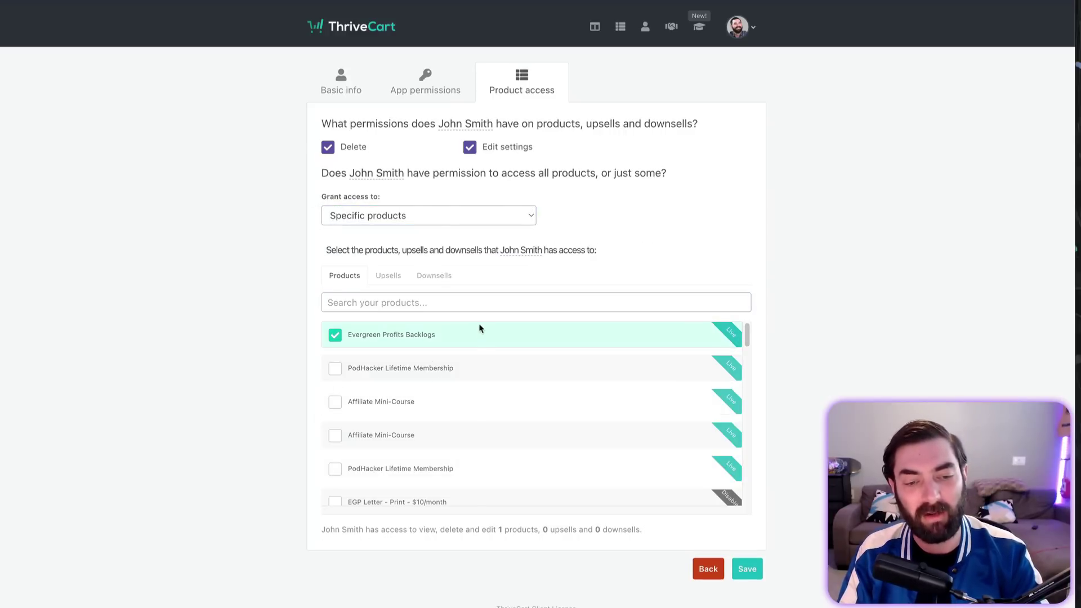
left_click(358, 85)
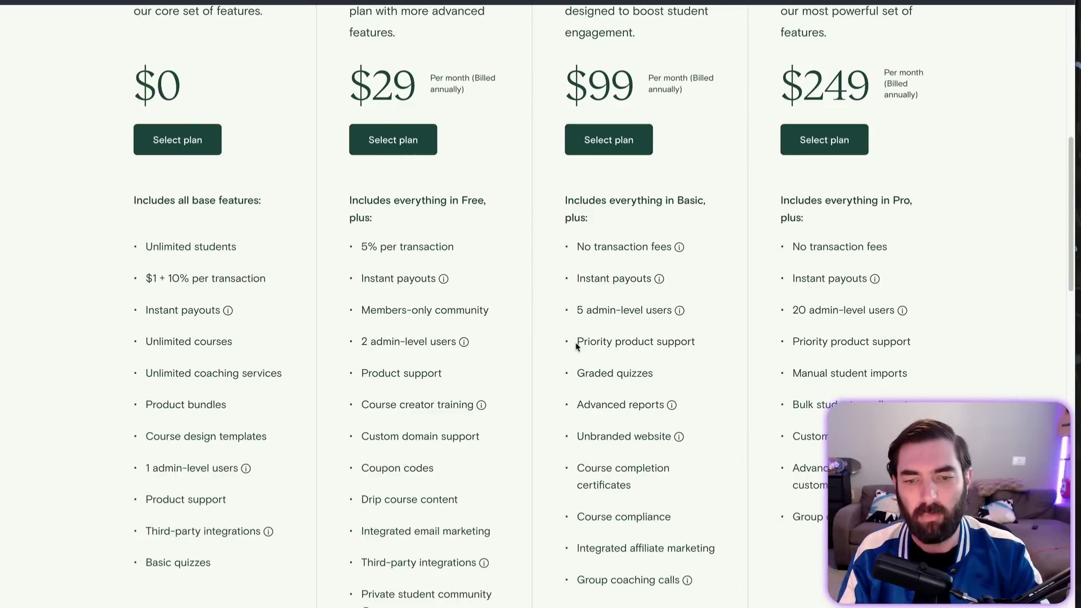
left_click_drag(575, 341, 702, 340)
left_click(701, 354)
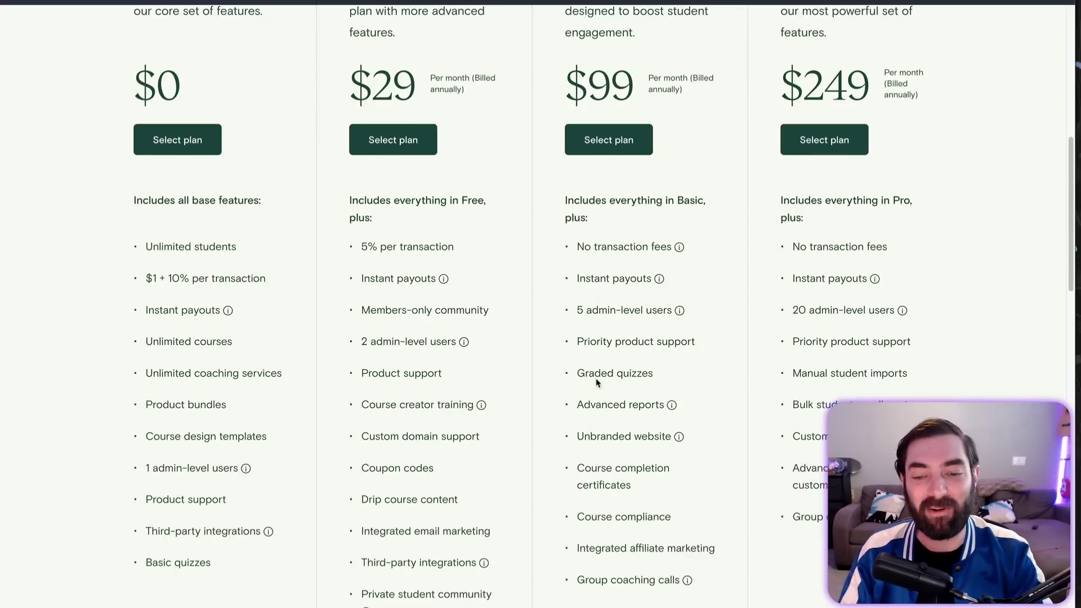
left_click_drag(660, 376, 578, 373)
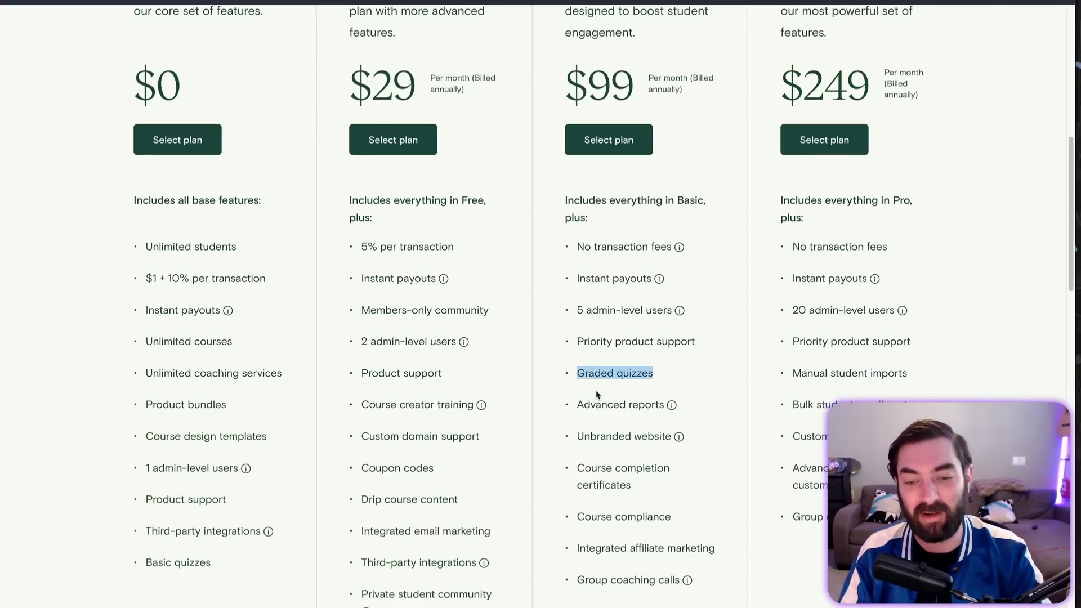
double_click(602, 405)
left_click(553, 307)
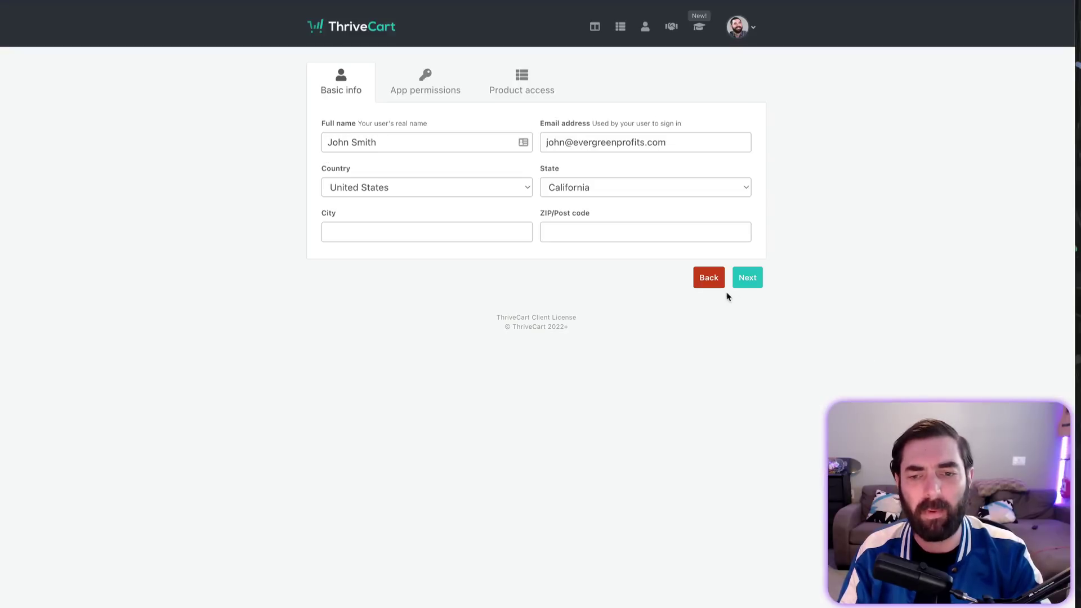
Step: Go from the team list to My students and open the enrolled student's profile
left_click(705, 282)
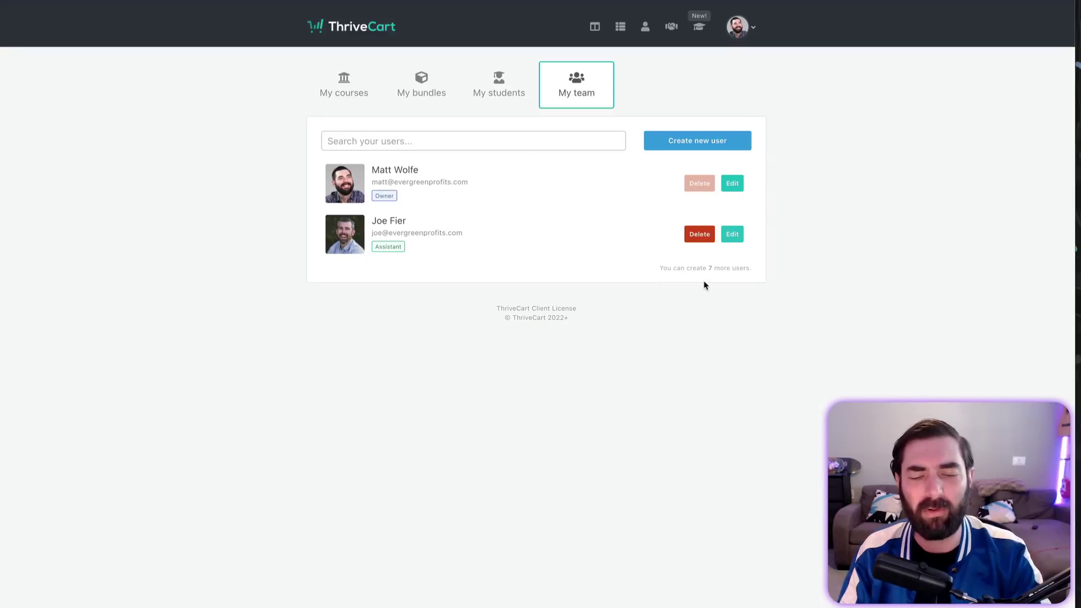
left_click(488, 79)
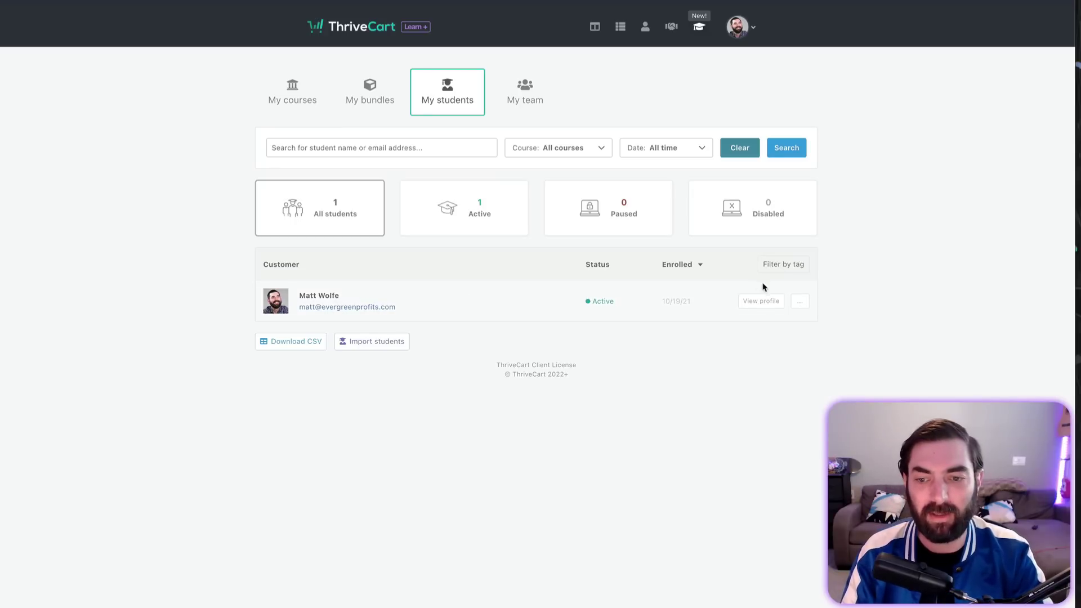
left_click(761, 301)
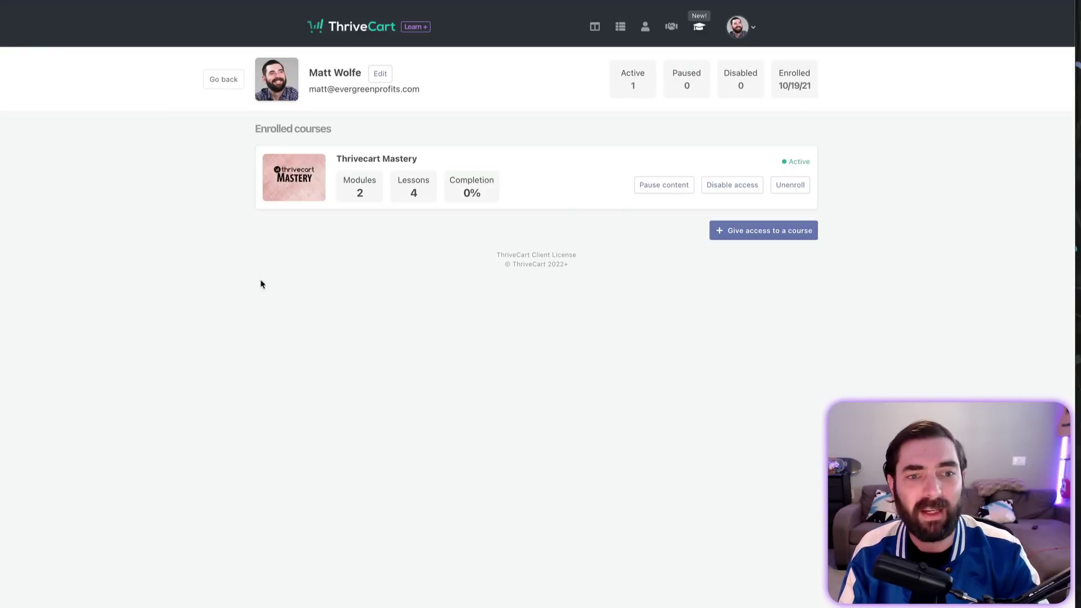
Step: Open Thrivecart Mastery in the student course player and briefly highlight the course title
left_click(674, 318)
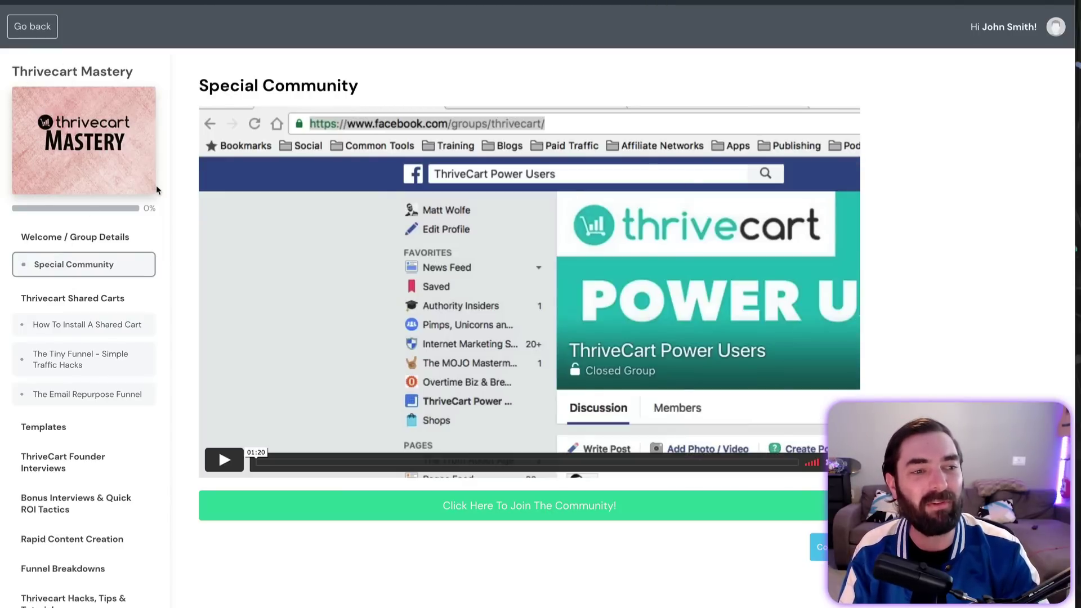
triple_click(48, 71)
left_click(167, 79)
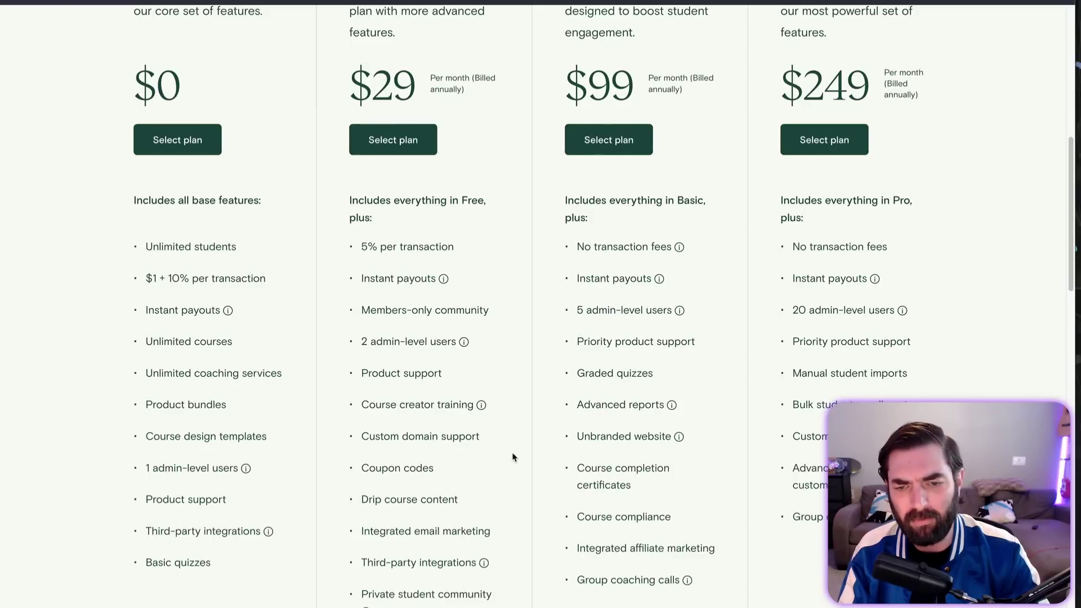
left_click_drag(631, 485, 577, 471)
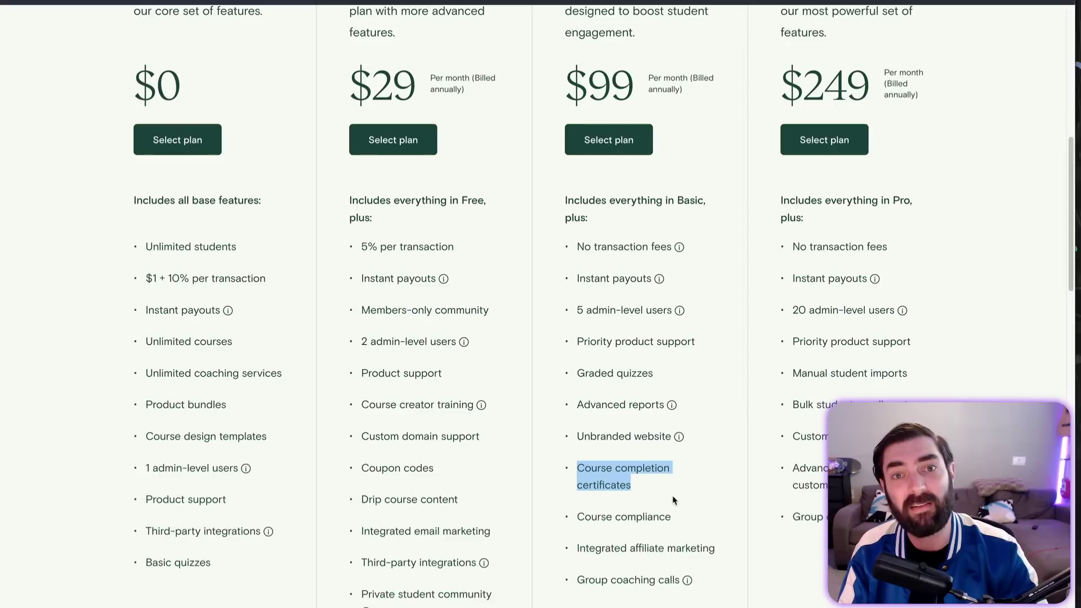
left_click(628, 489)
left_click_drag(578, 470, 631, 487)
left_click(603, 481)
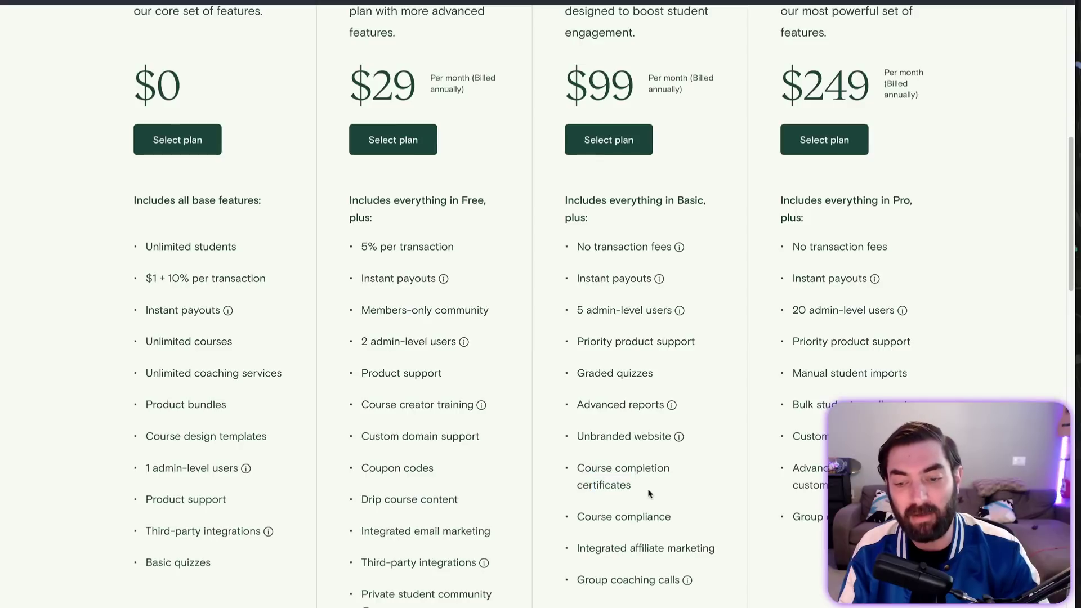
double_click(586, 482)
left_click_drag(642, 489, 579, 466)
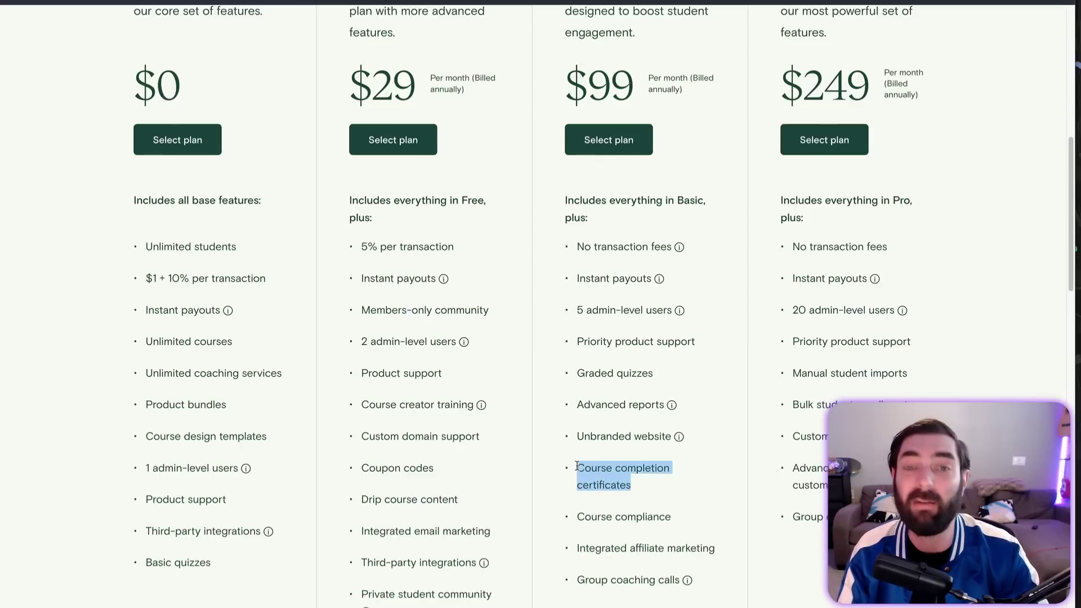
left_click(637, 489)
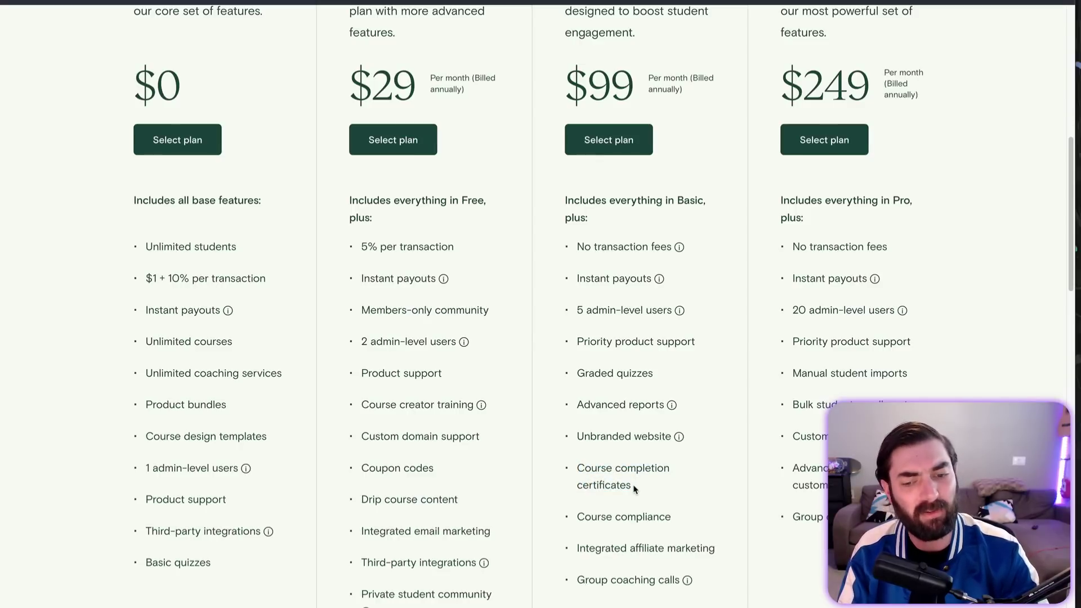
left_click_drag(637, 488, 577, 470)
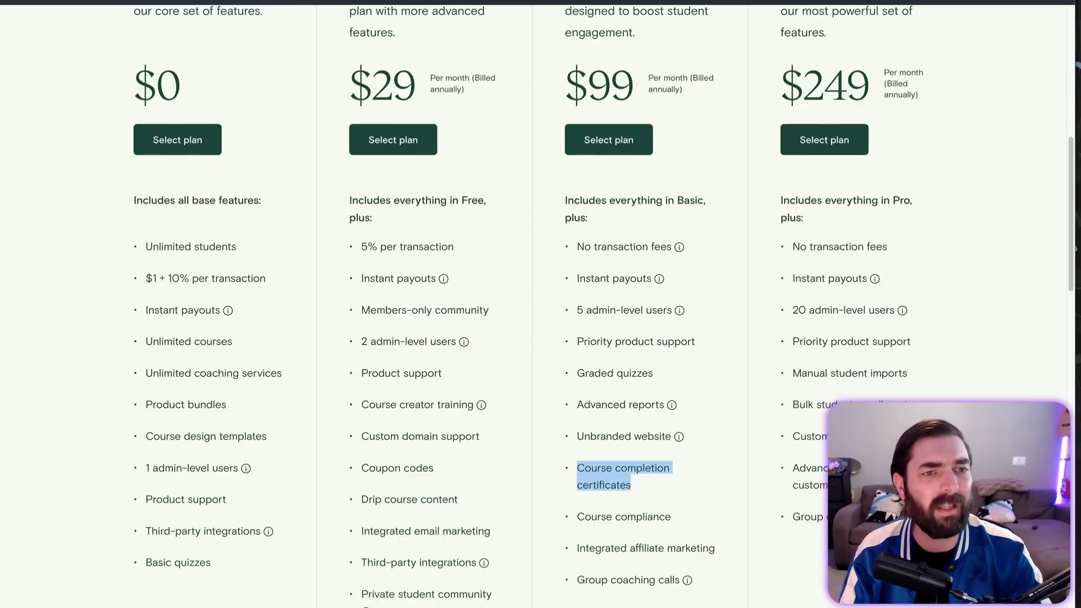
left_click(673, 515)
left_click_drag(575, 516, 654, 516)
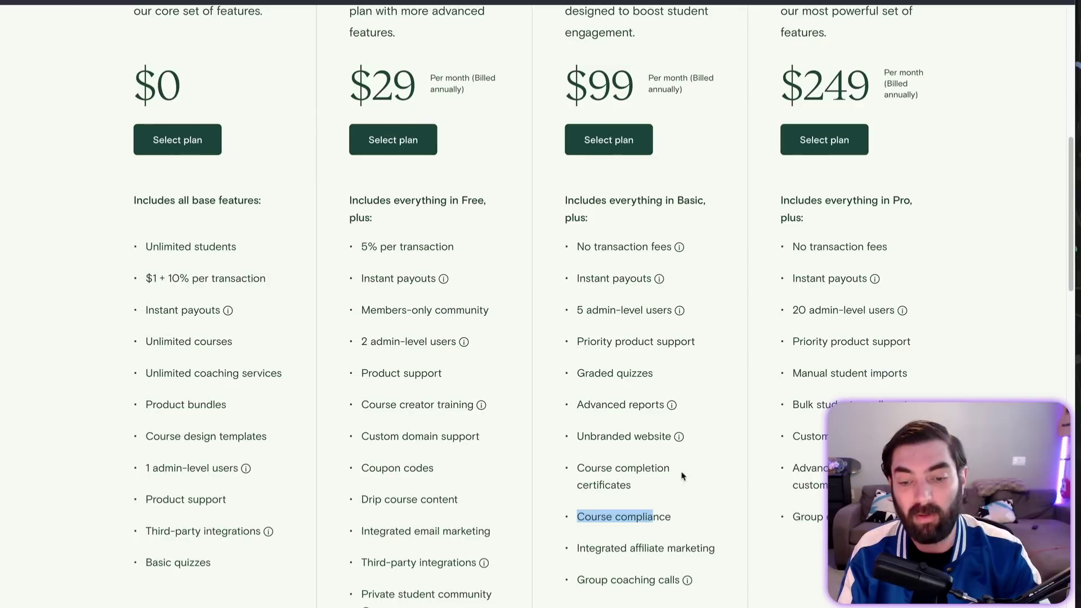
left_click(625, 510)
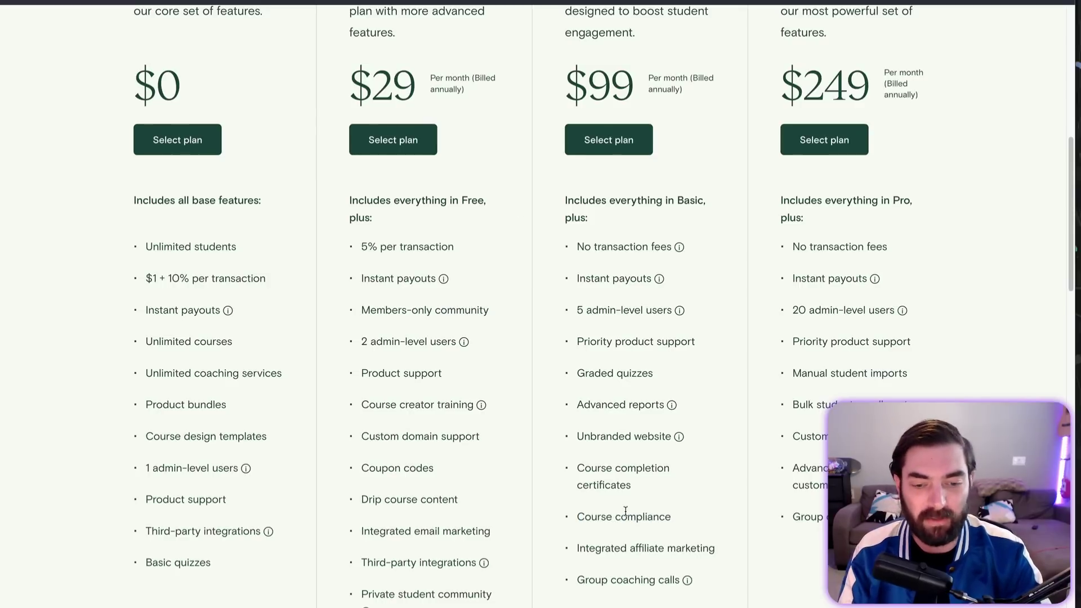
left_click_drag(577, 548, 690, 549)
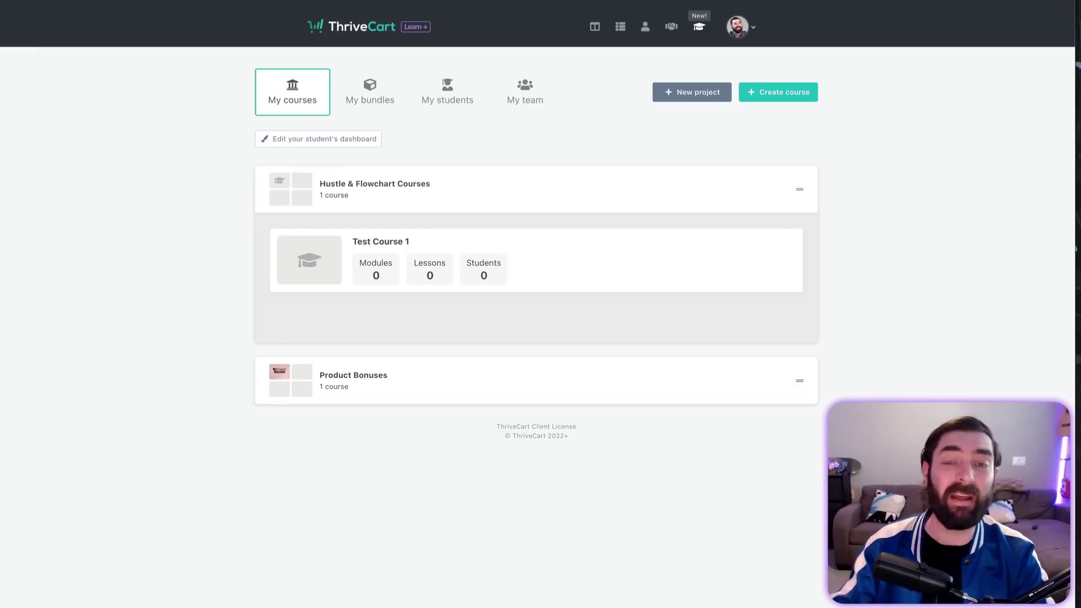
Step: Open Affiliates, view Product options, Payments and Rules, then return to the Overview stats
left_click(671, 26)
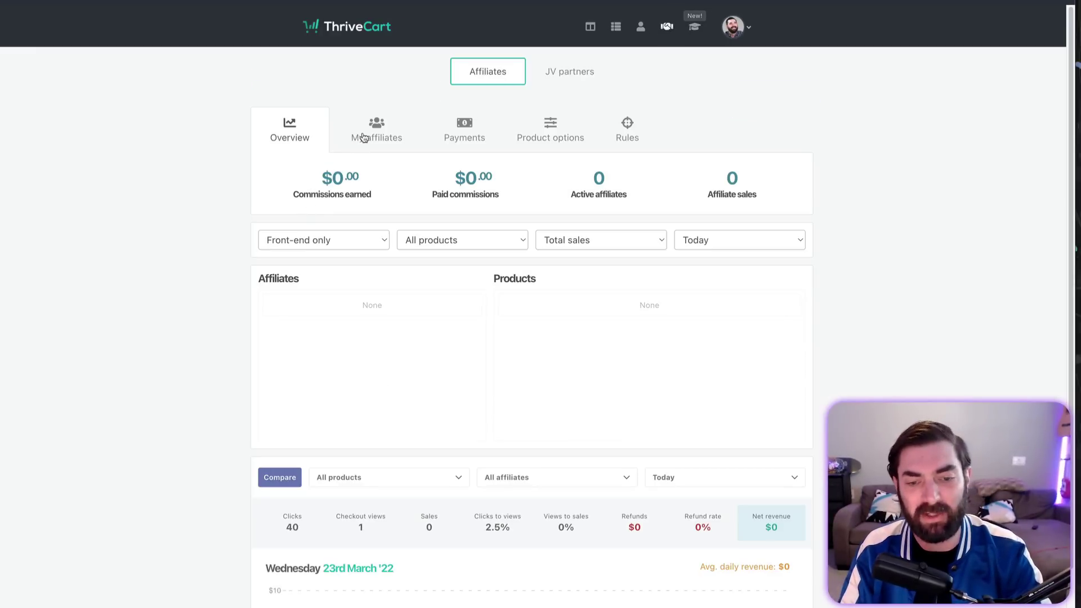
left_click(548, 145)
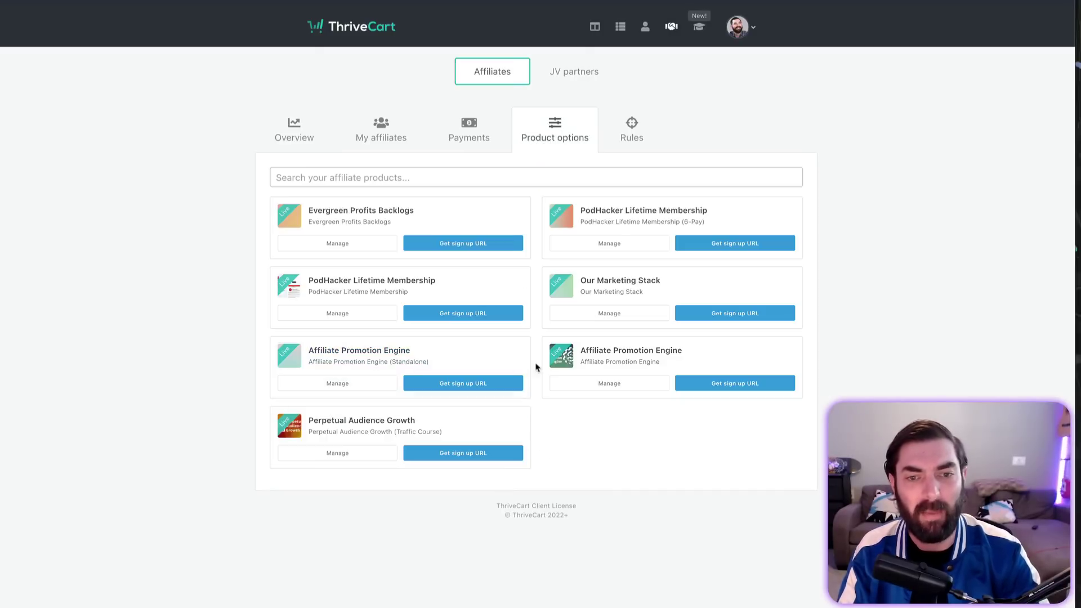
left_click(461, 131)
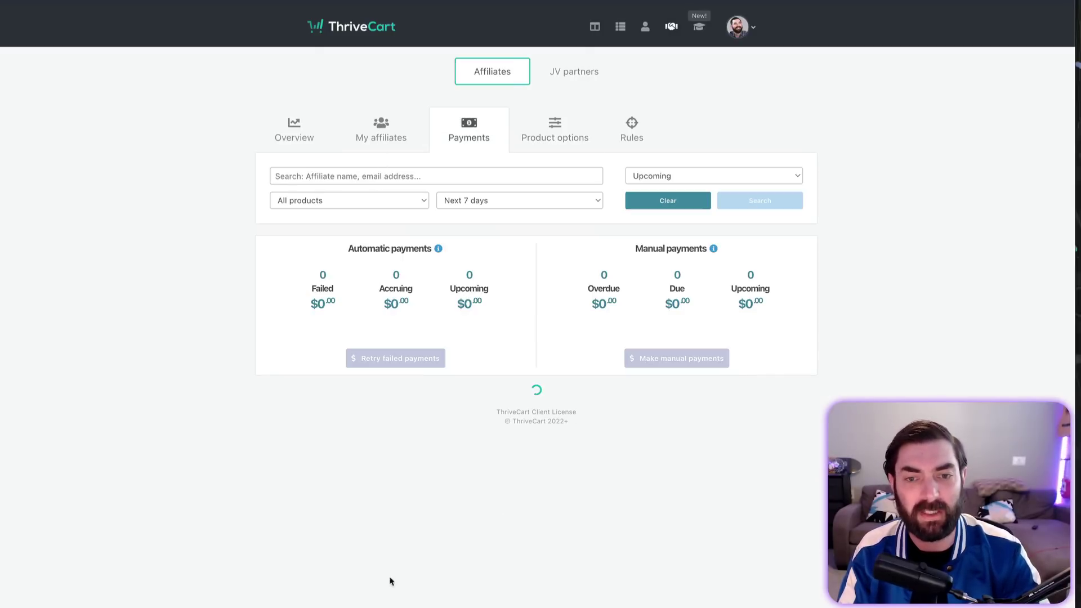
left_click(610, 132)
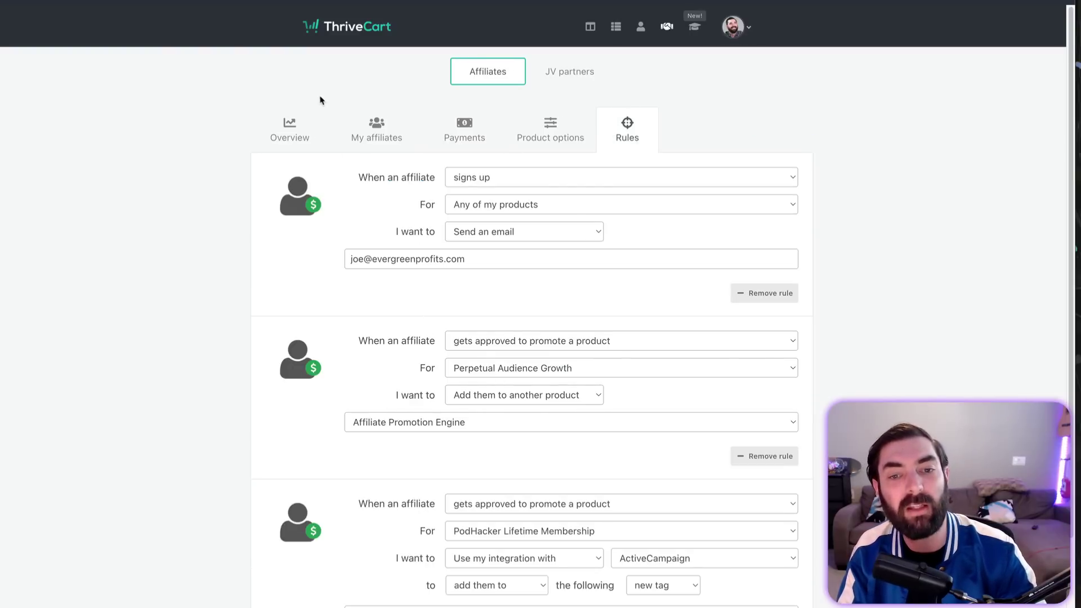
left_click(297, 136)
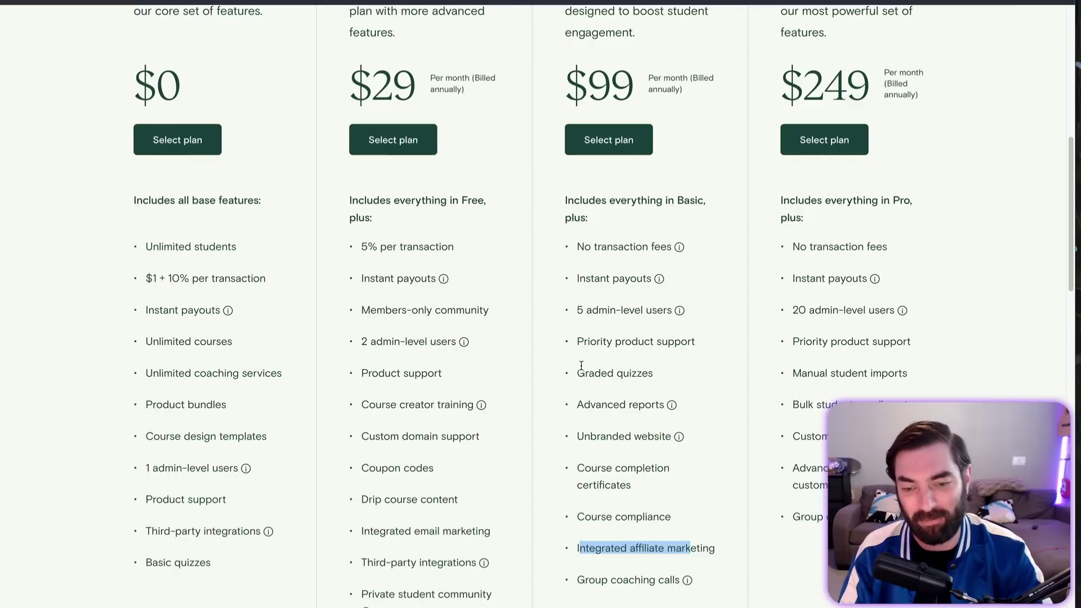
left_click(679, 580)
mouse_move(685, 583)
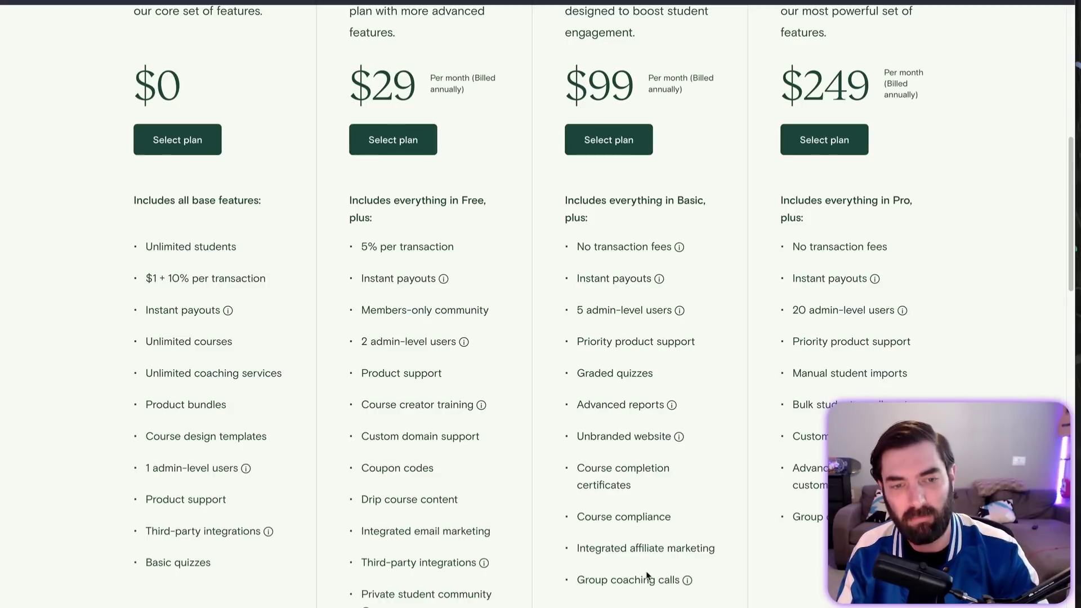
scroll(526, 465, "up", 3)
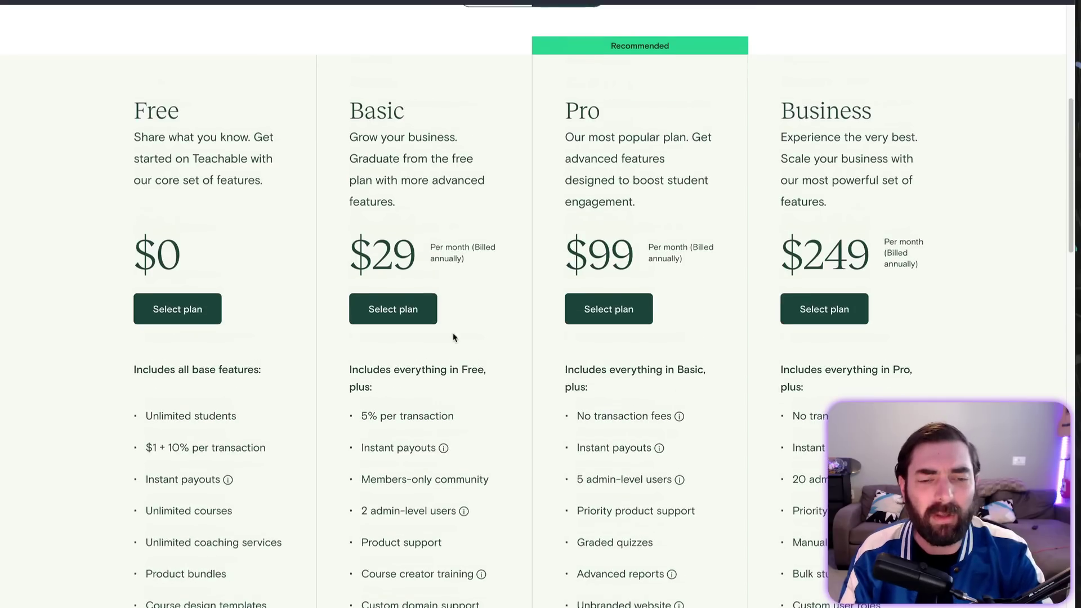
scroll(443, 412, "down", 1)
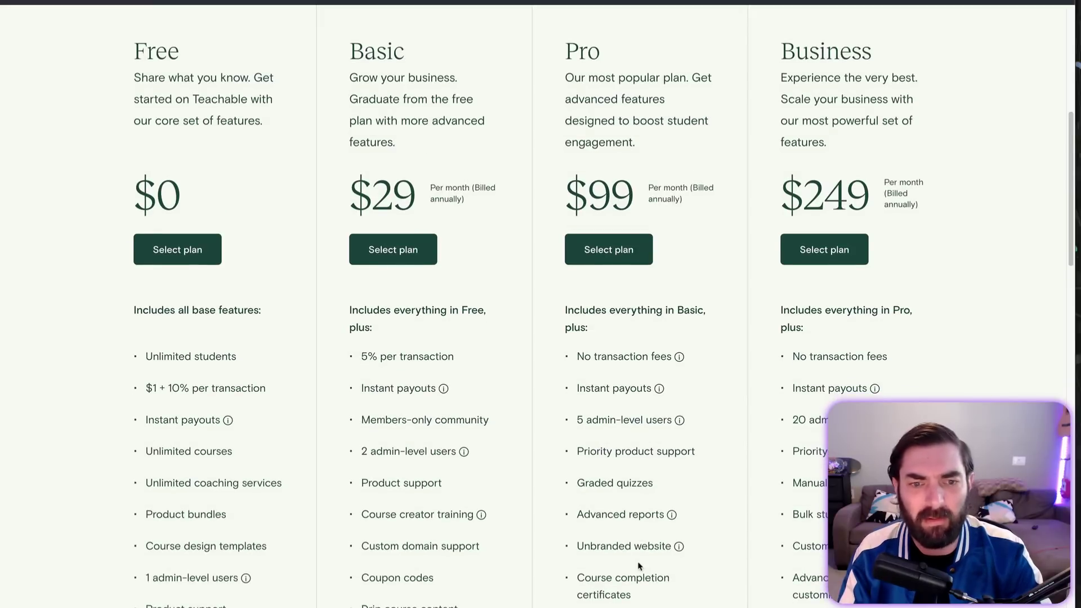
scroll(418, 186, "down", 3)
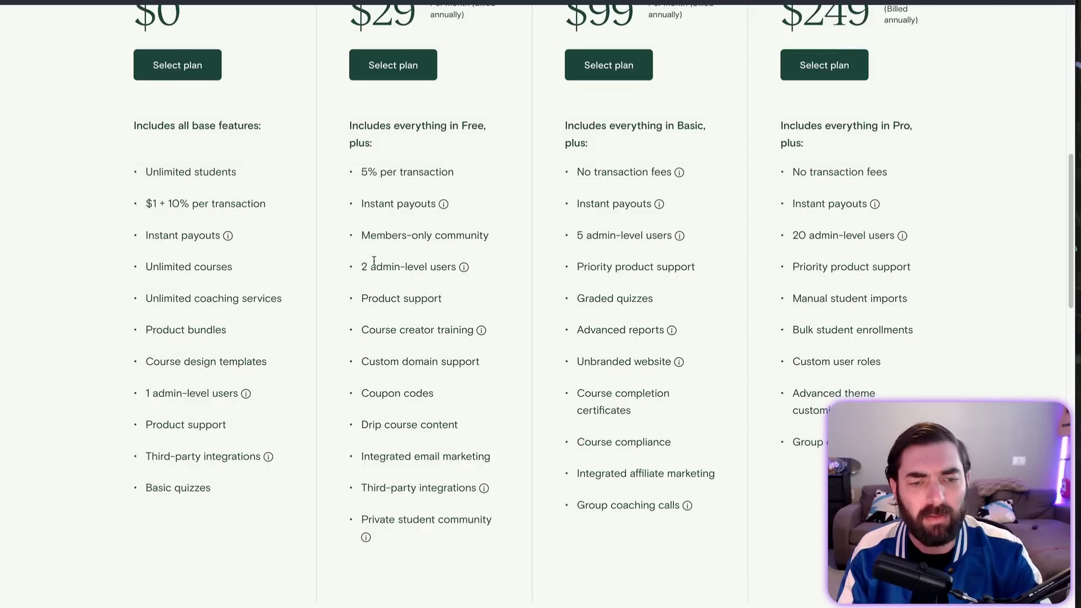
left_click_drag(368, 267, 461, 268)
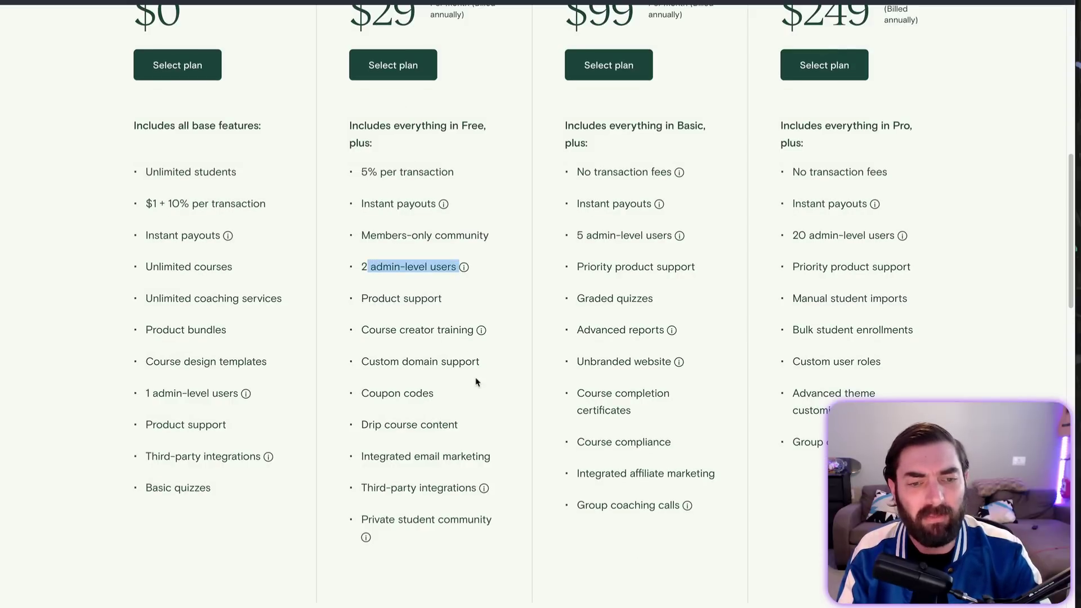
scroll(476, 383, "up", 1)
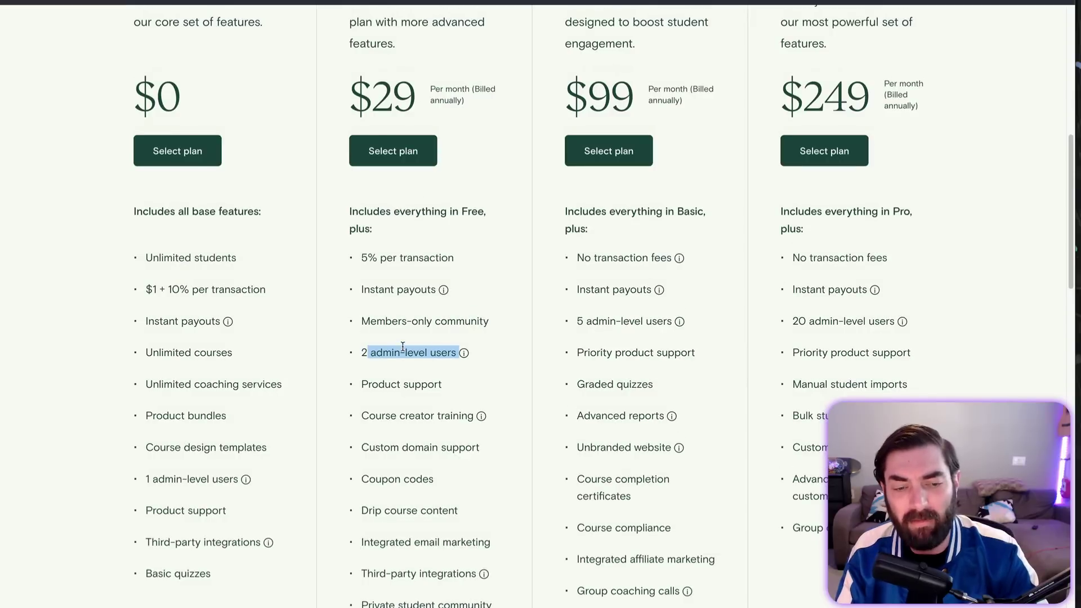
left_click(364, 354)
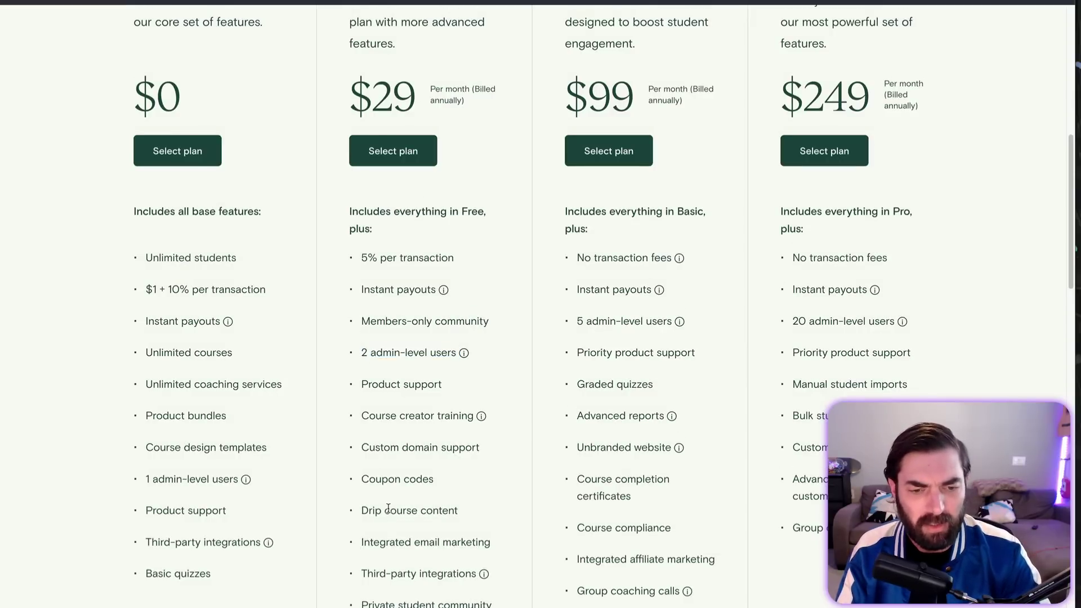
mouse_move(482, 419)
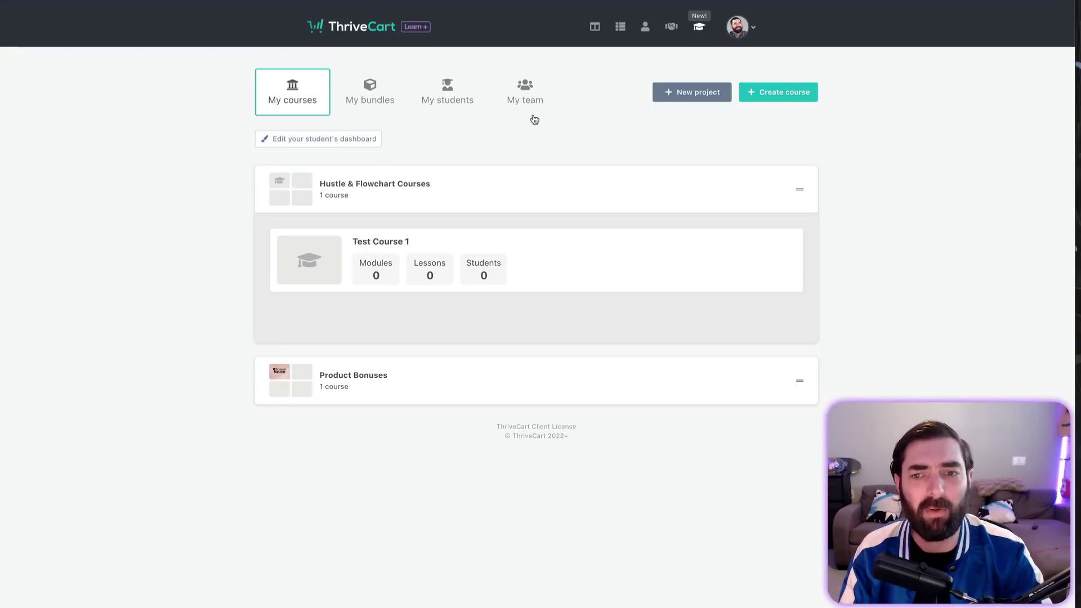
Step: In Test Course 1's Course options, switch on 'Enable a custom domain' and cancel its setup dialog
mouse_move(603, 287)
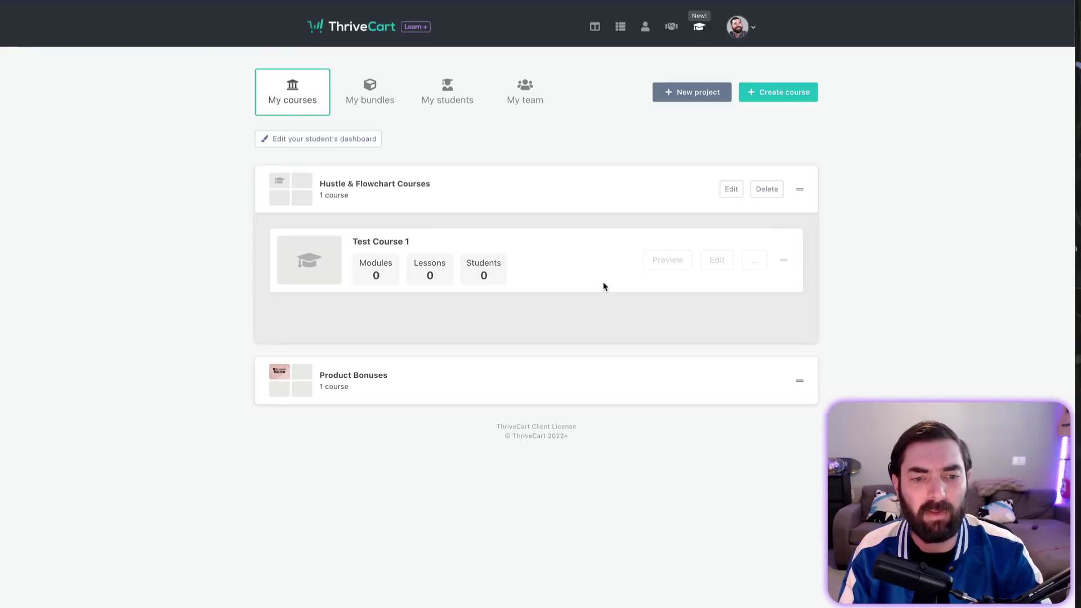
left_click(714, 262)
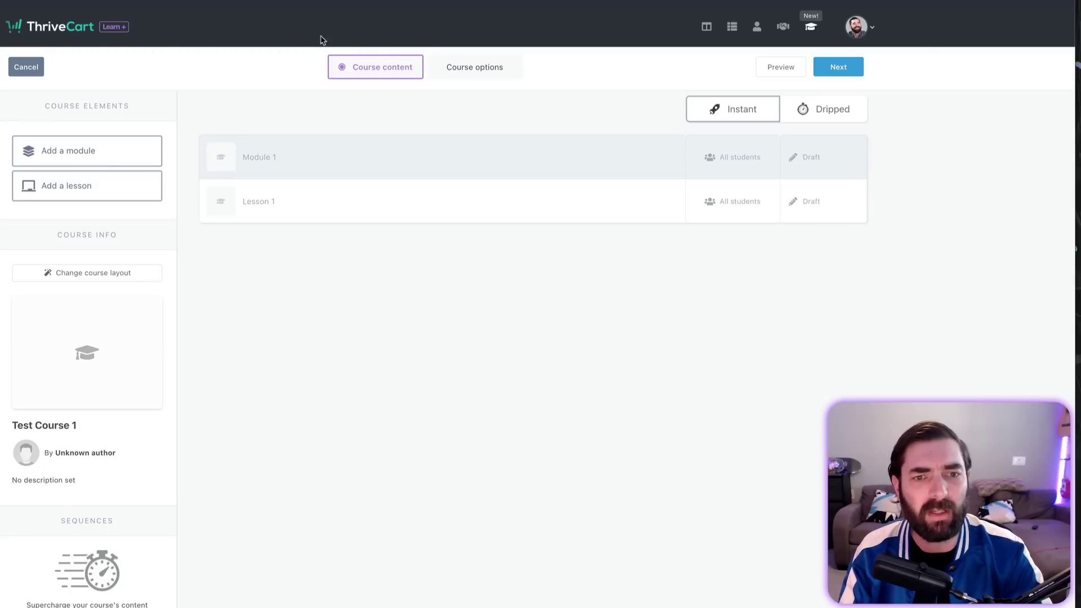
left_click(475, 65)
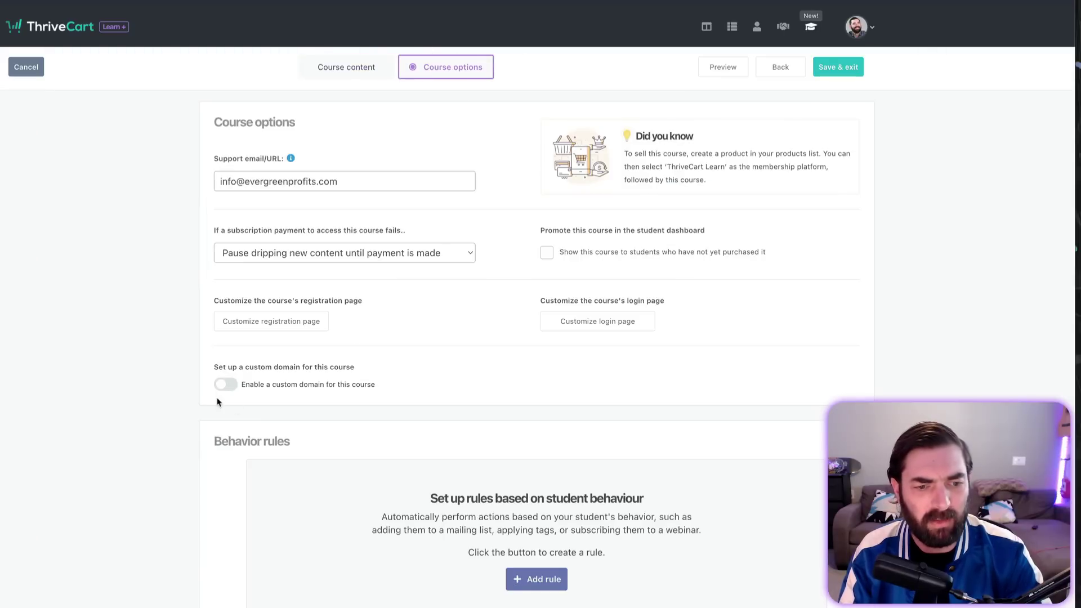
left_click(226, 385)
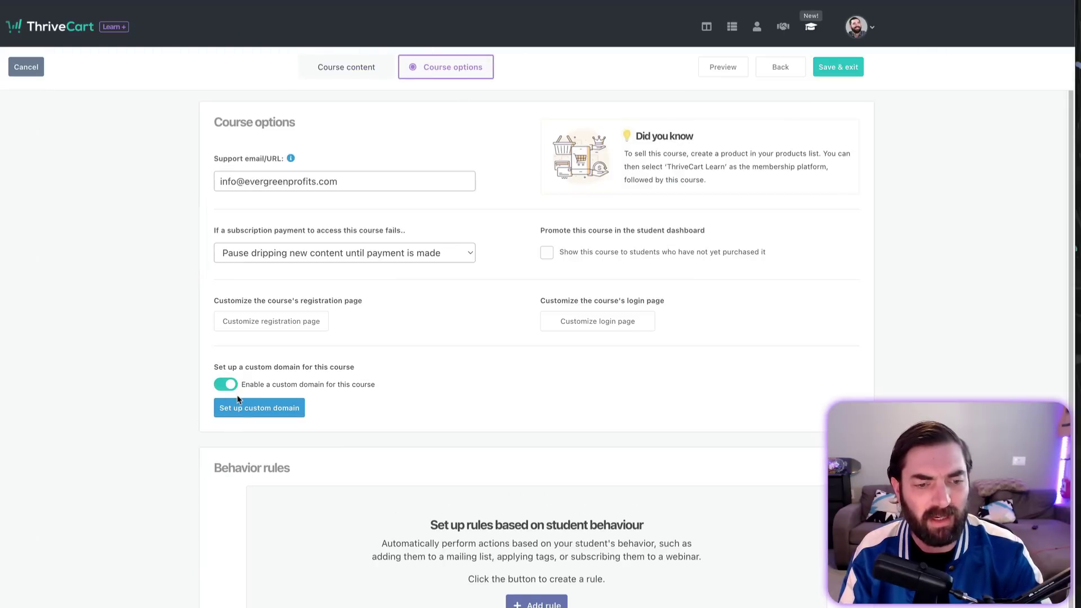
left_click(236, 407)
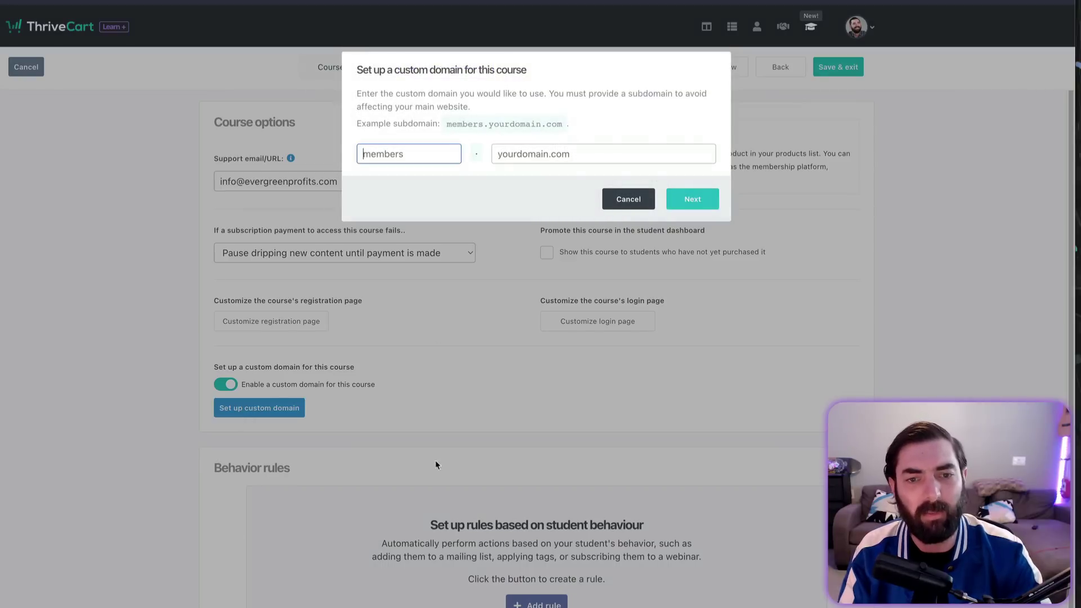
left_click(640, 207)
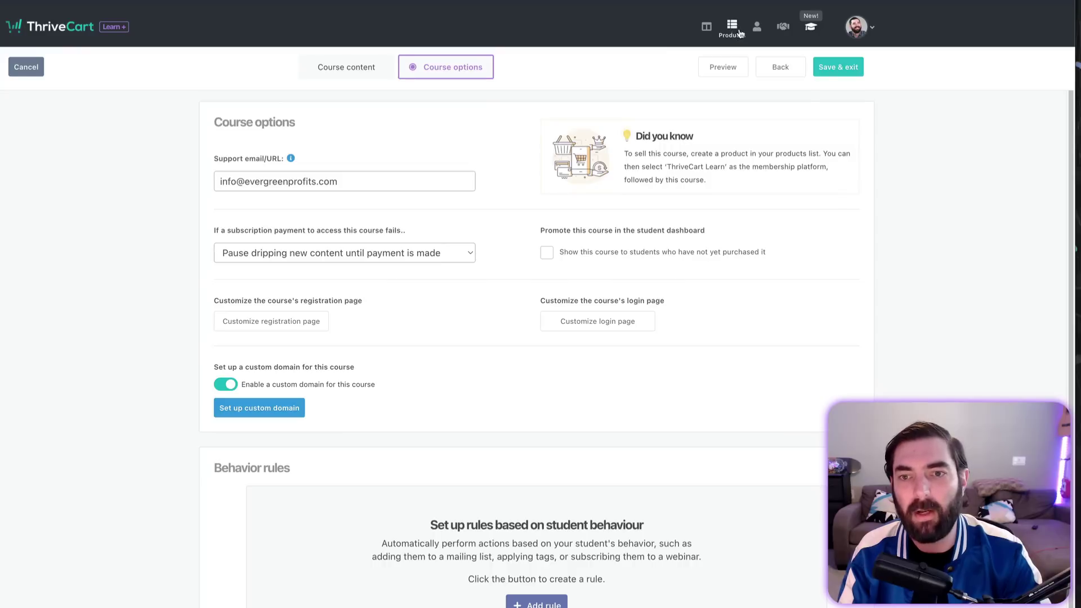
Step: Show ThriveCart's Coupons list, highlight Teachable's Basic-plan Drip course content, then go to Learn courses
left_click(733, 30)
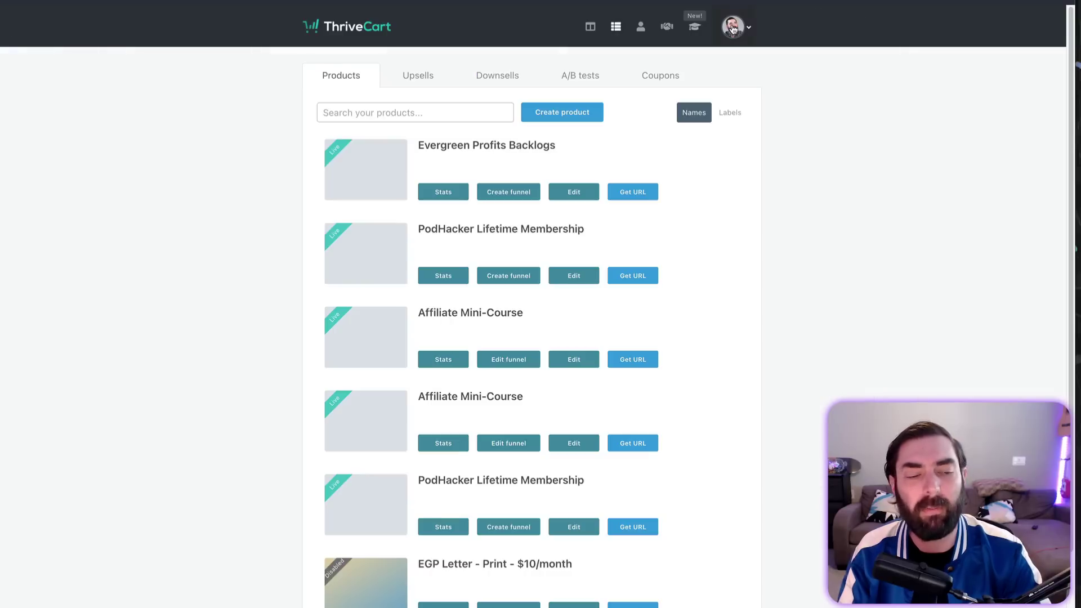
left_click(675, 77)
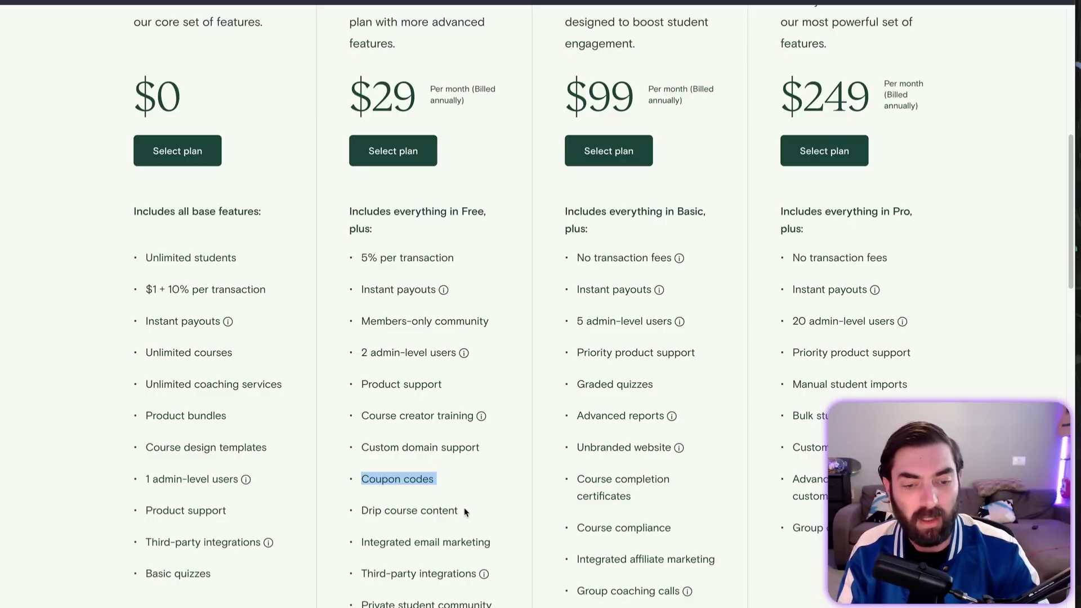
left_click_drag(465, 512, 466, 508)
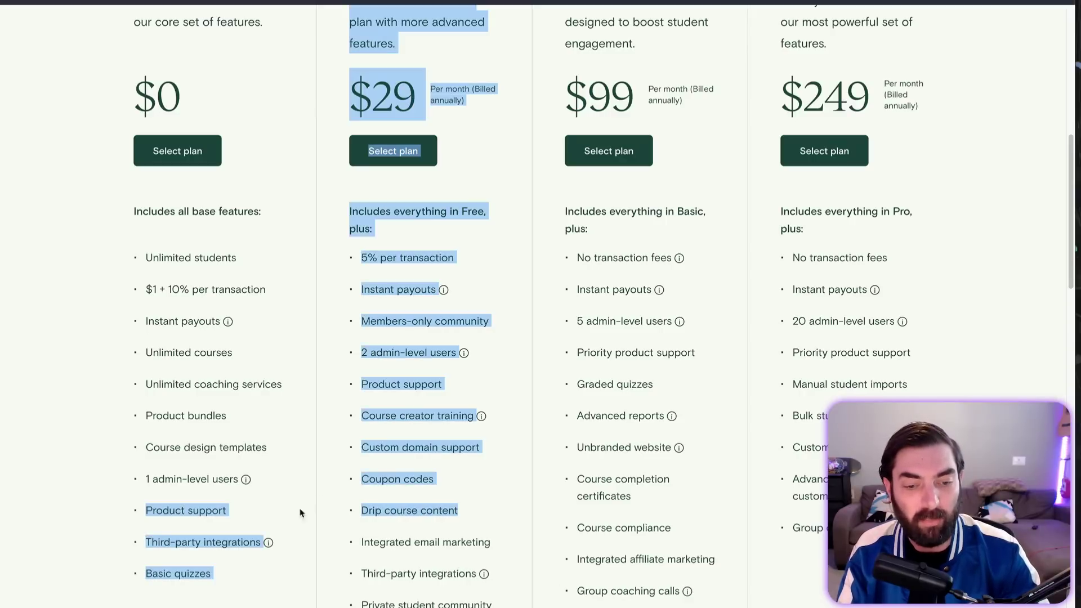
left_click(466, 508)
triple_click(422, 510)
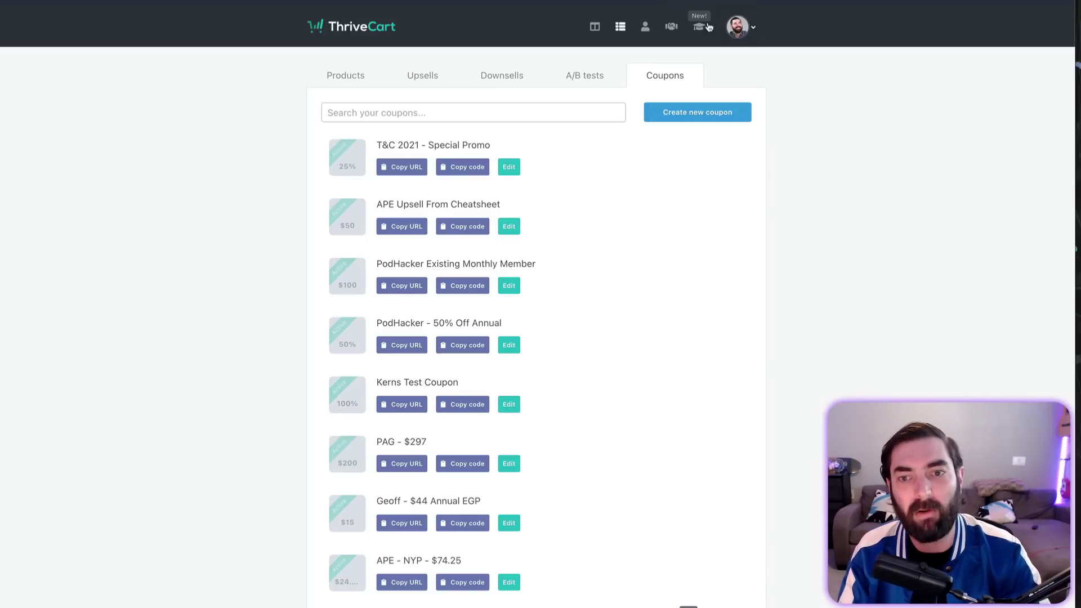
left_click(698, 27)
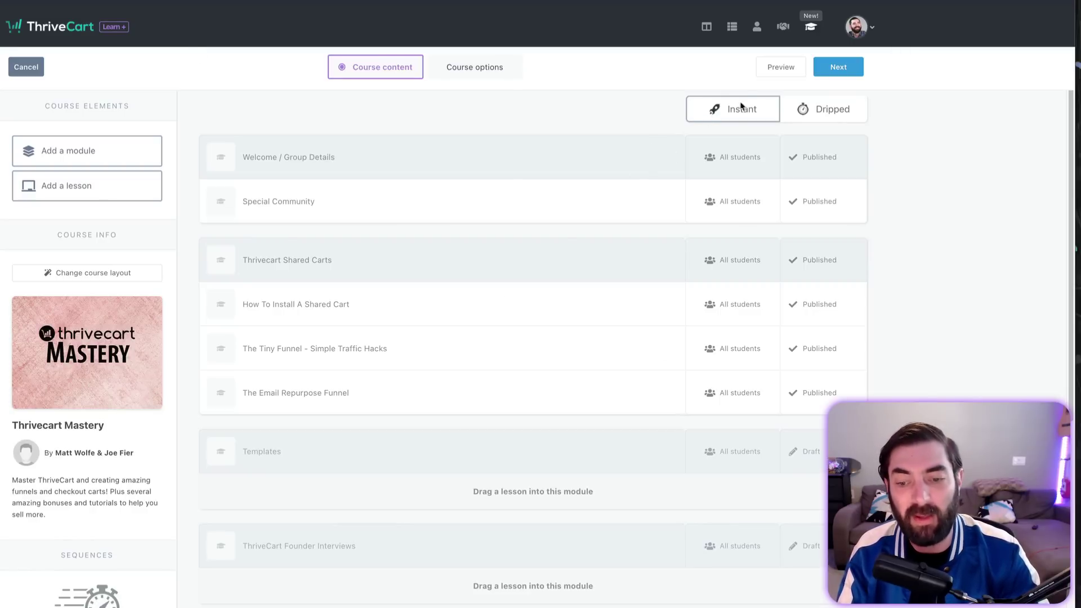
Step: Show the Dripped delivery options for Thrivecart Mastery, then return to Teachable's $29 plan
left_click(822, 110)
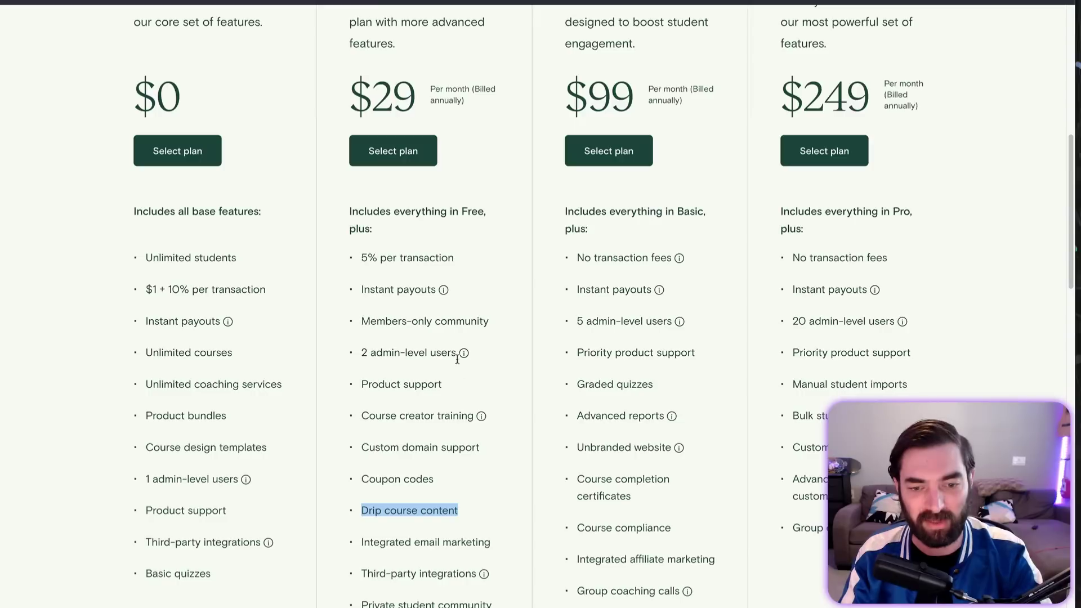
left_click(377, 546)
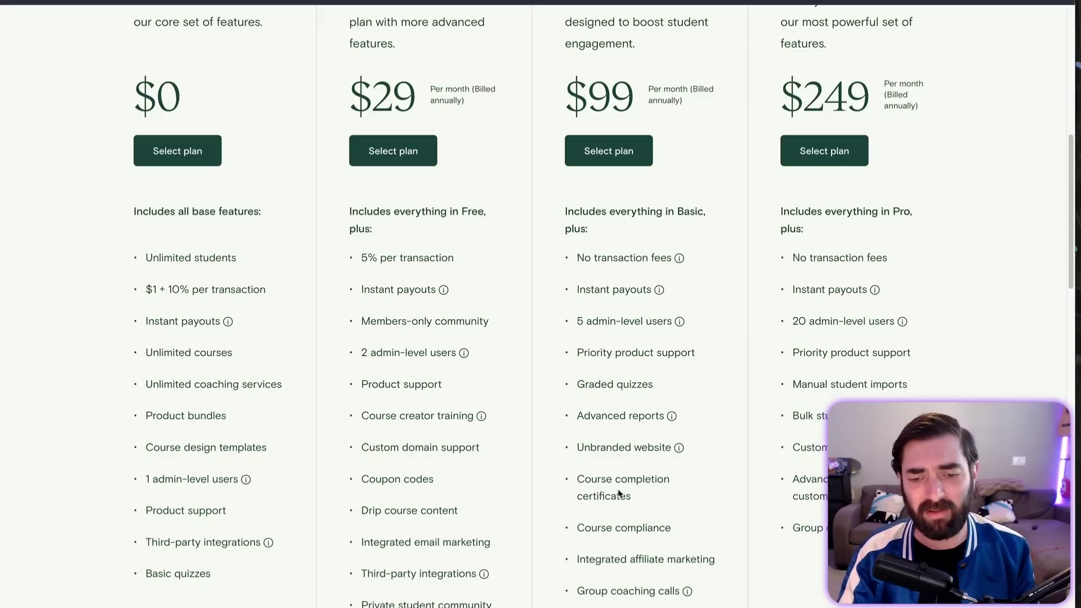
left_click_drag(633, 496, 576, 482)
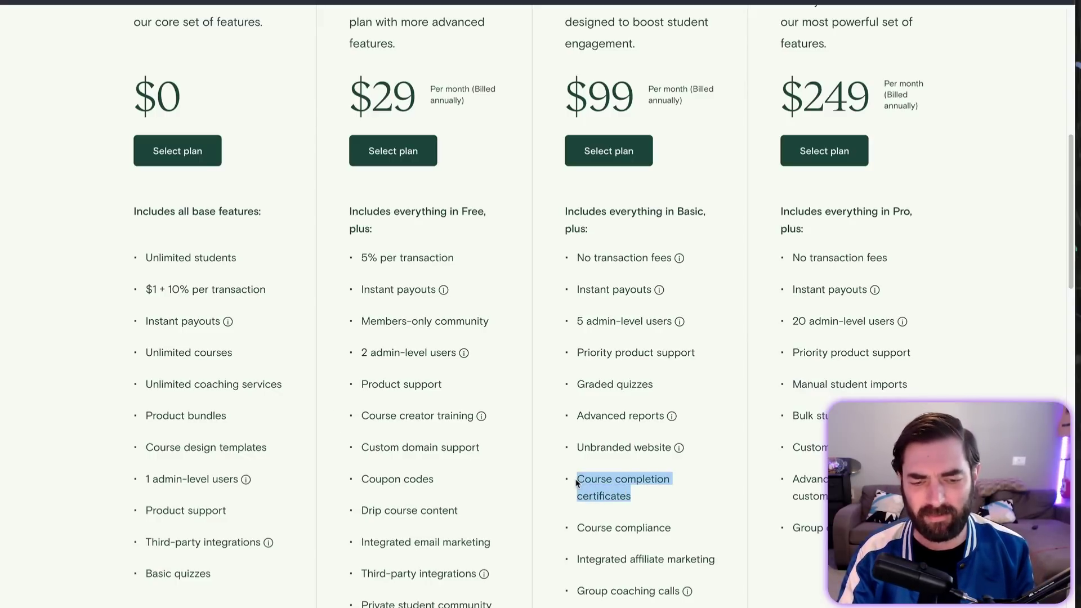
left_click(375, 541)
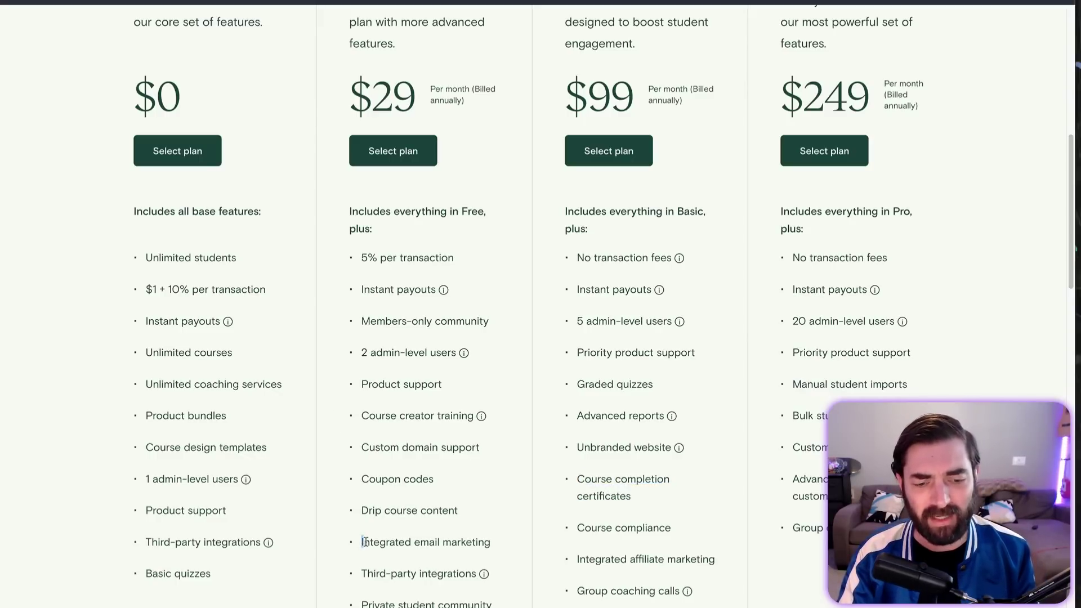
left_click_drag(374, 542, 486, 544)
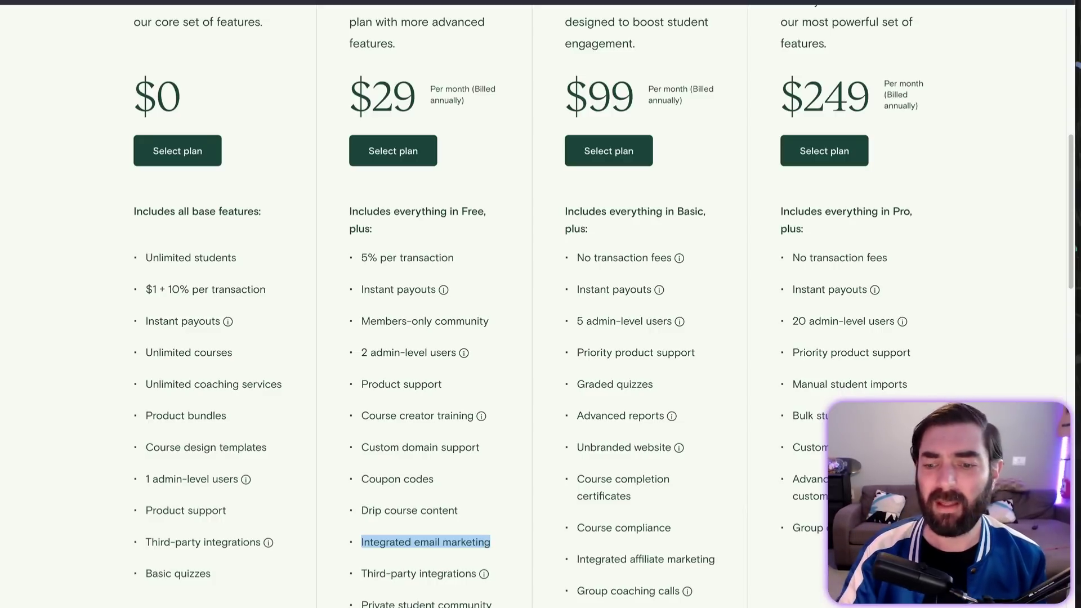
scroll(586, 594, "down", 5)
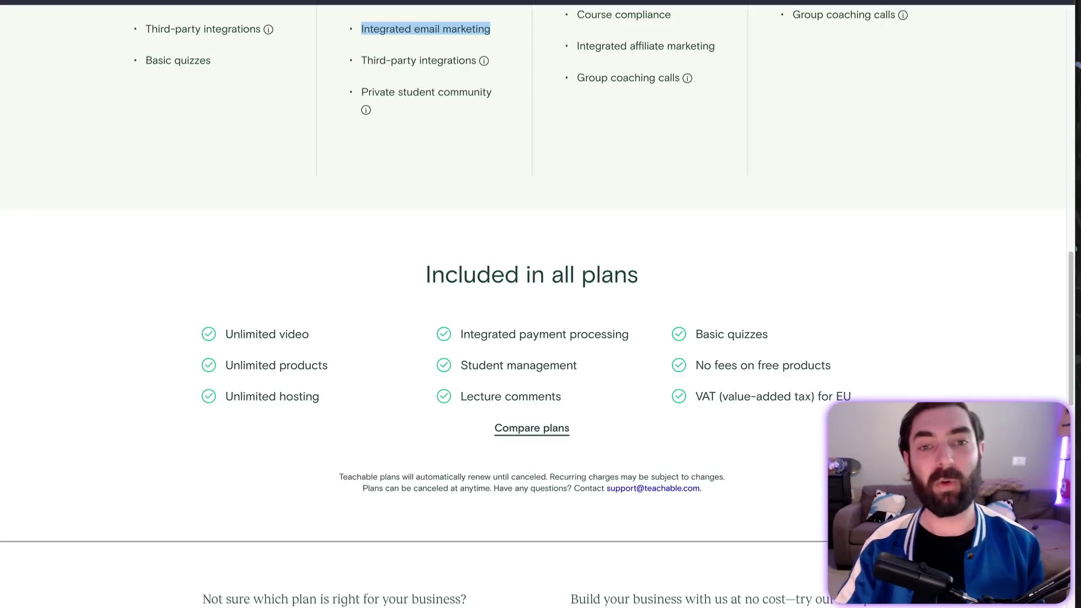
Step: Go to the Vimeo website in a new tab and open its Pricing page
key("ctrl+t")
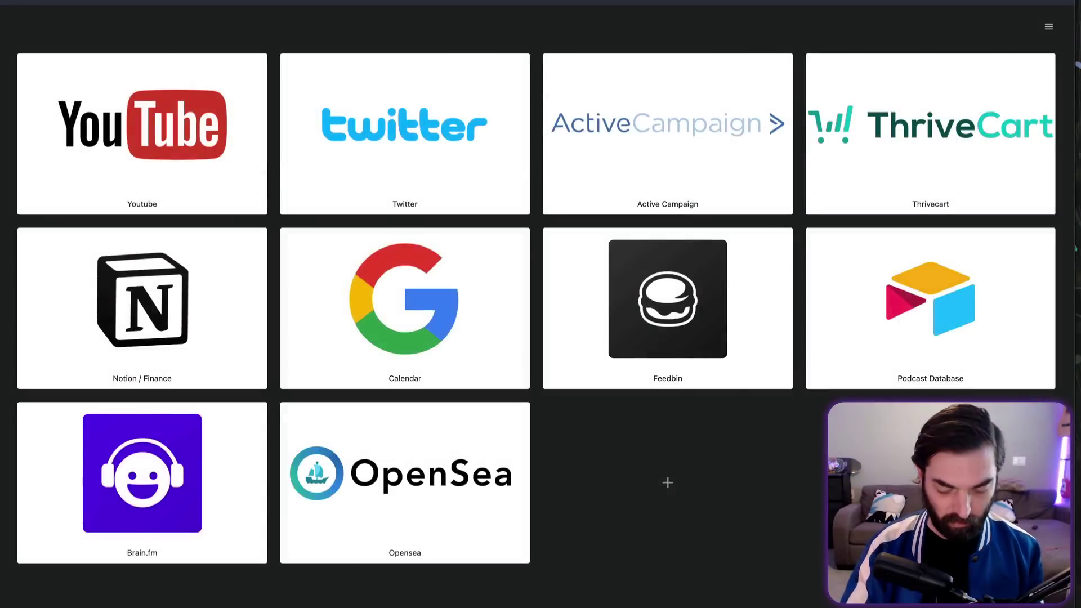
type("vimeo")
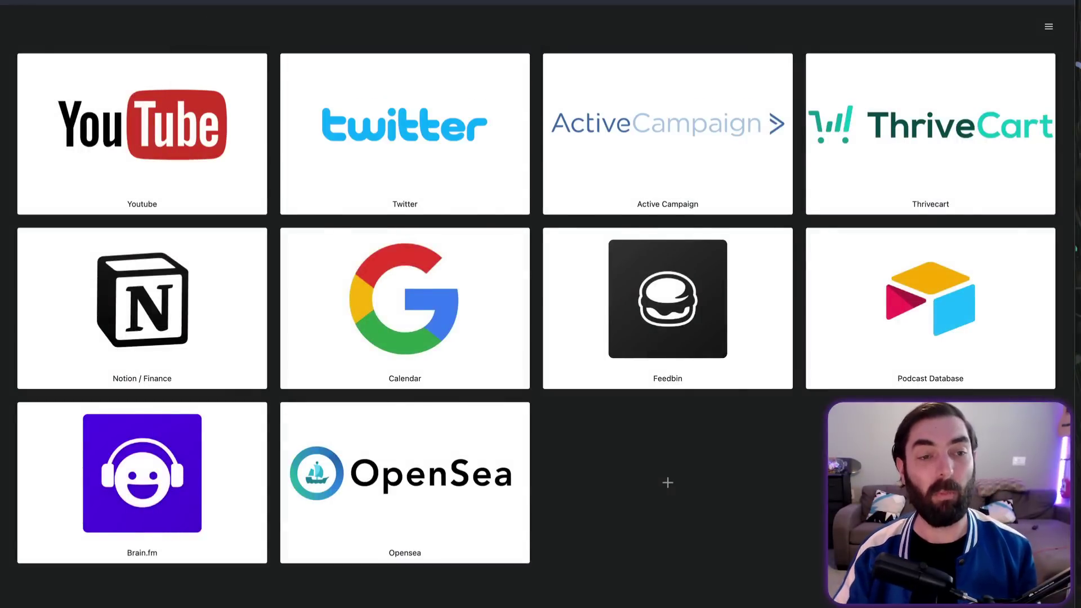
key("Return")
left_click(349, 27)
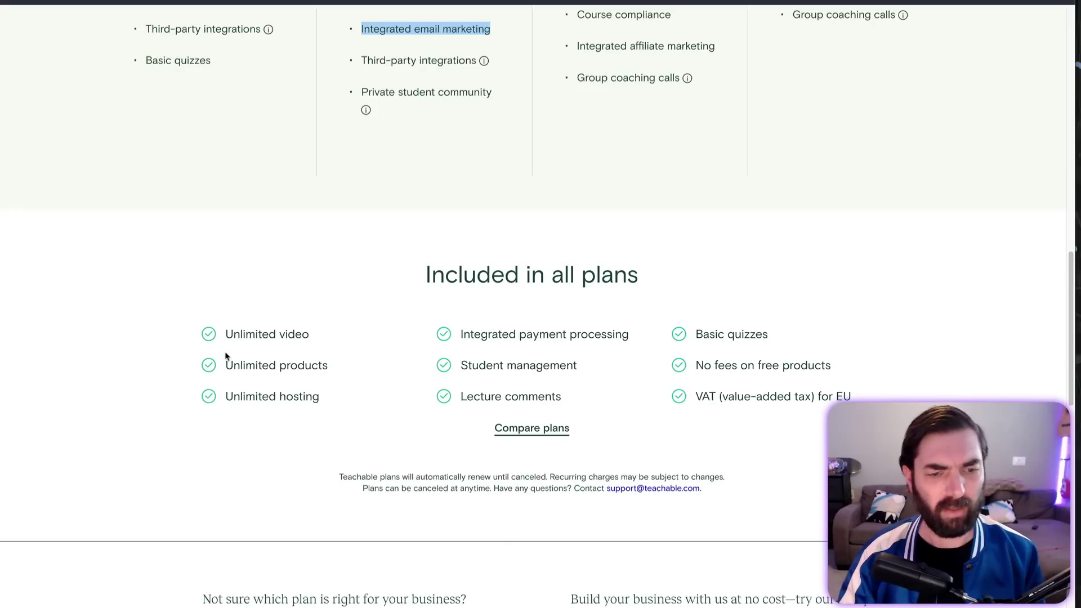
left_click_drag(226, 366, 338, 374)
left_click(309, 395)
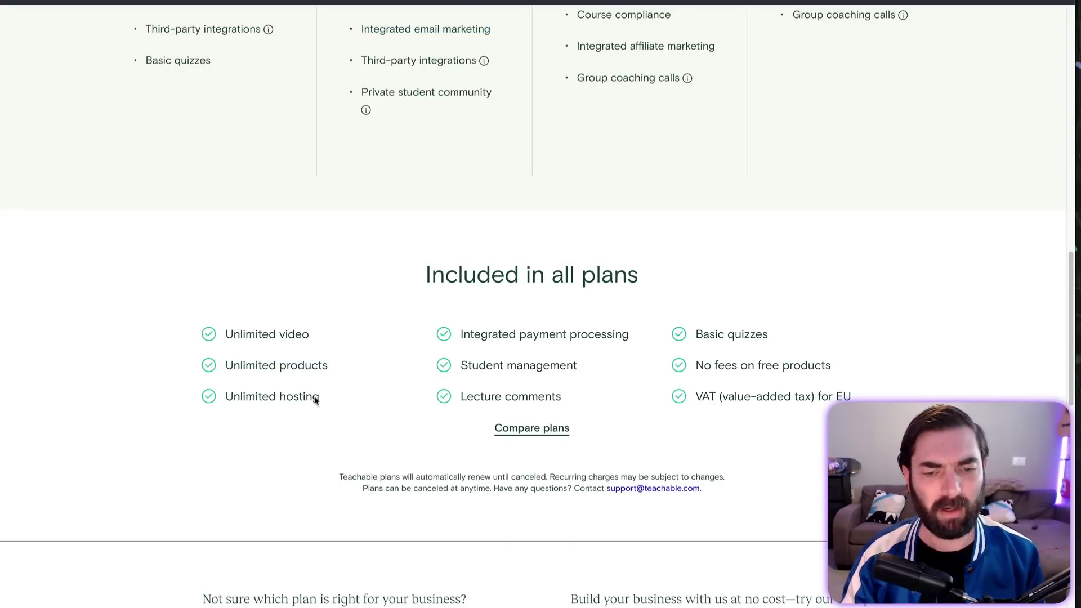
left_click_drag(322, 398, 219, 395)
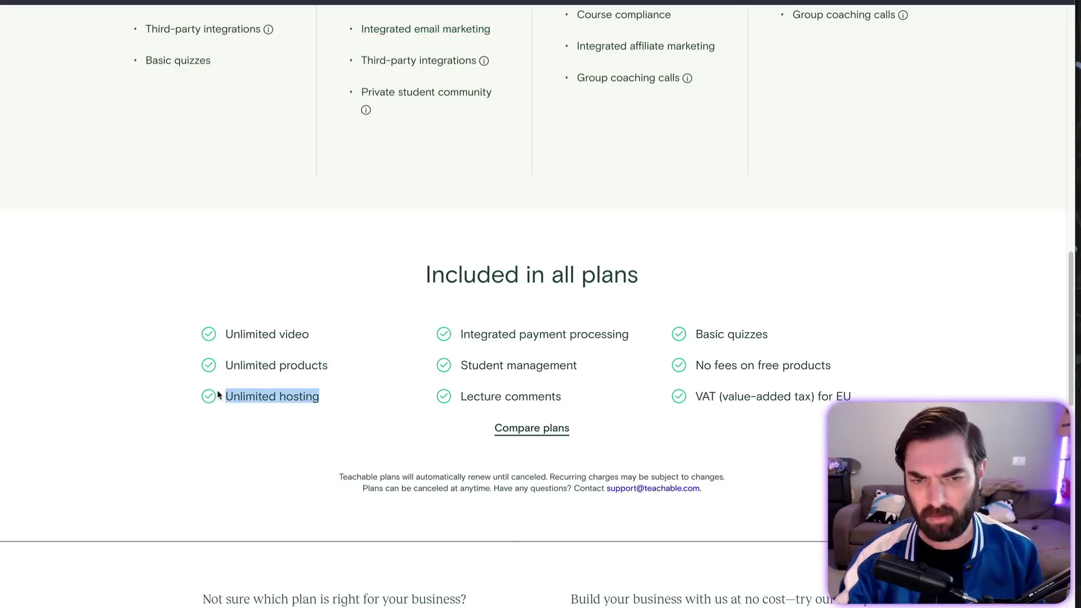
left_click_drag(630, 335, 463, 333)
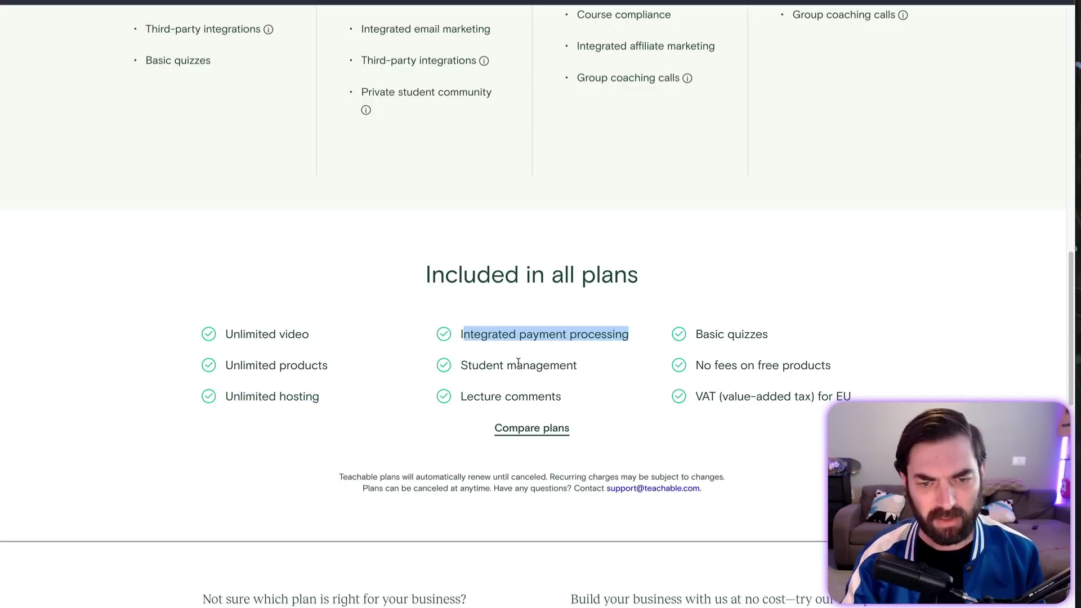
double_click(713, 336)
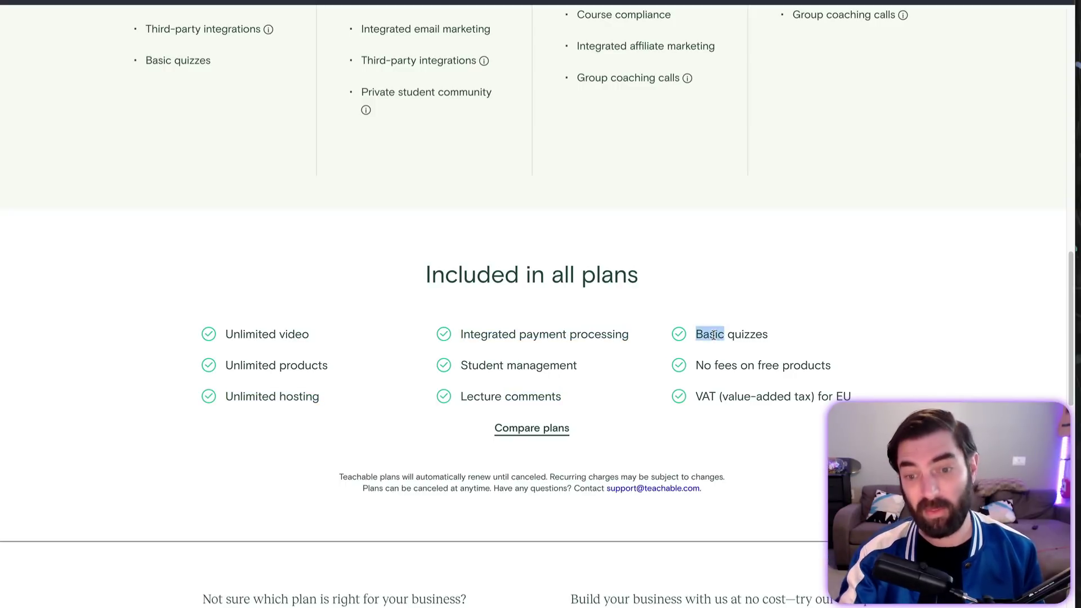
left_click_drag(704, 365, 782, 360)
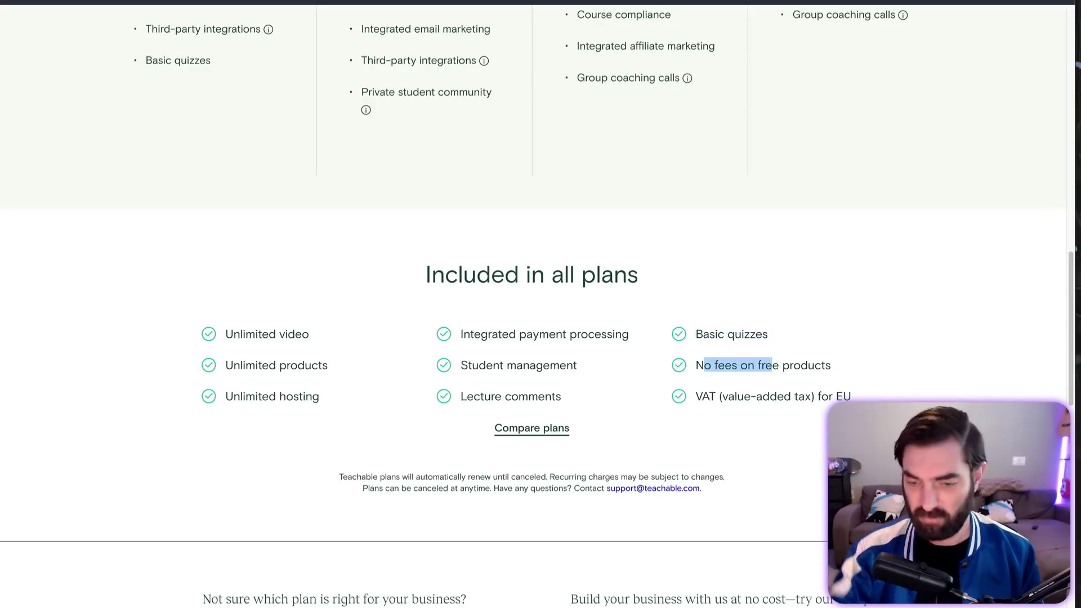
scroll(454, 398, "up", 10)
scroll(454, 398, "up", 2)
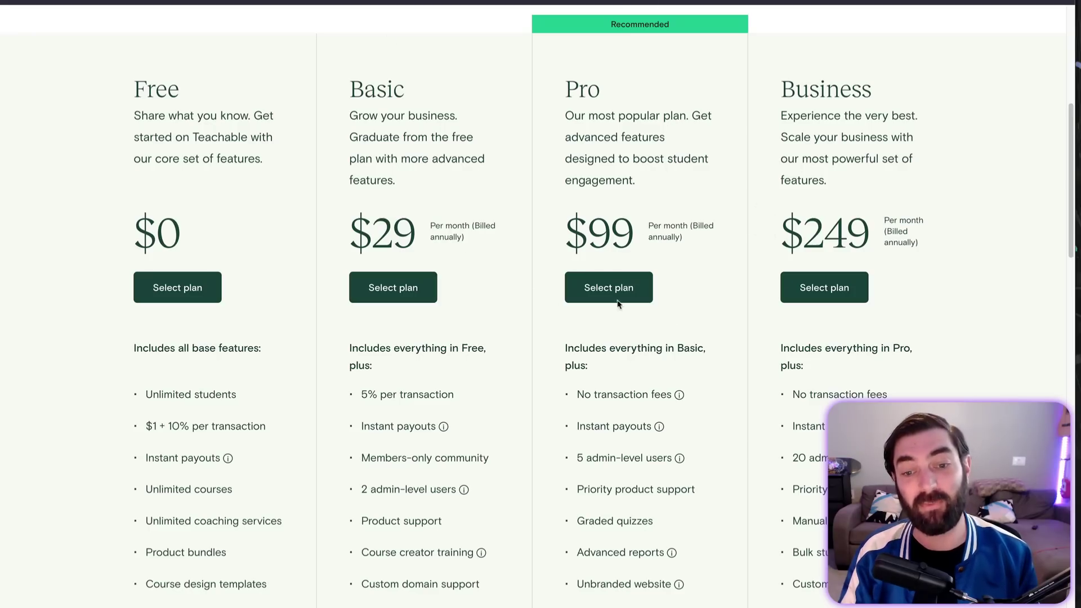
scroll(634, 510, "down", 5)
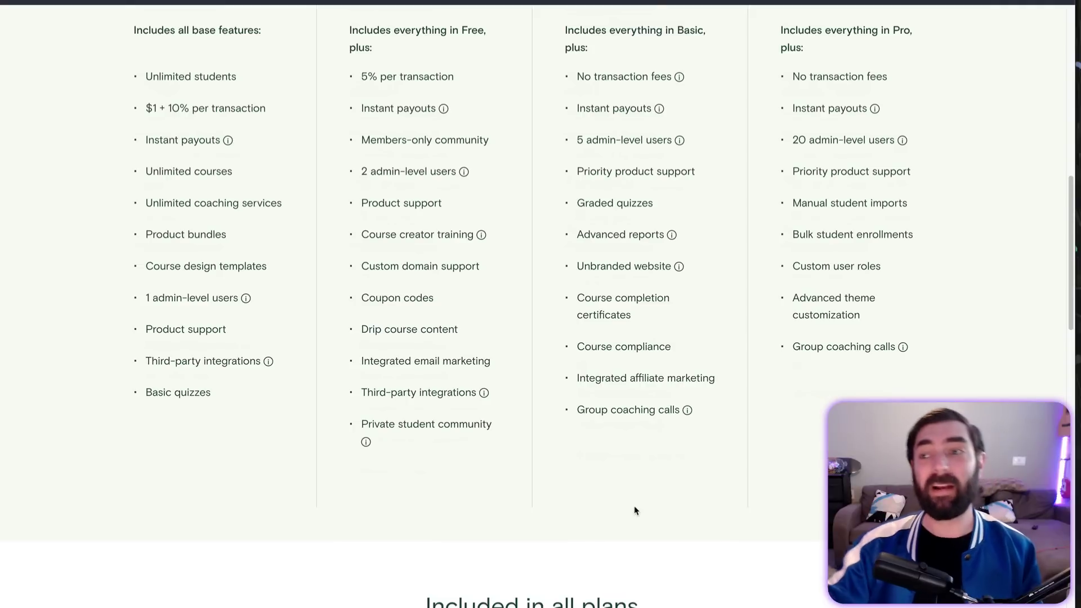